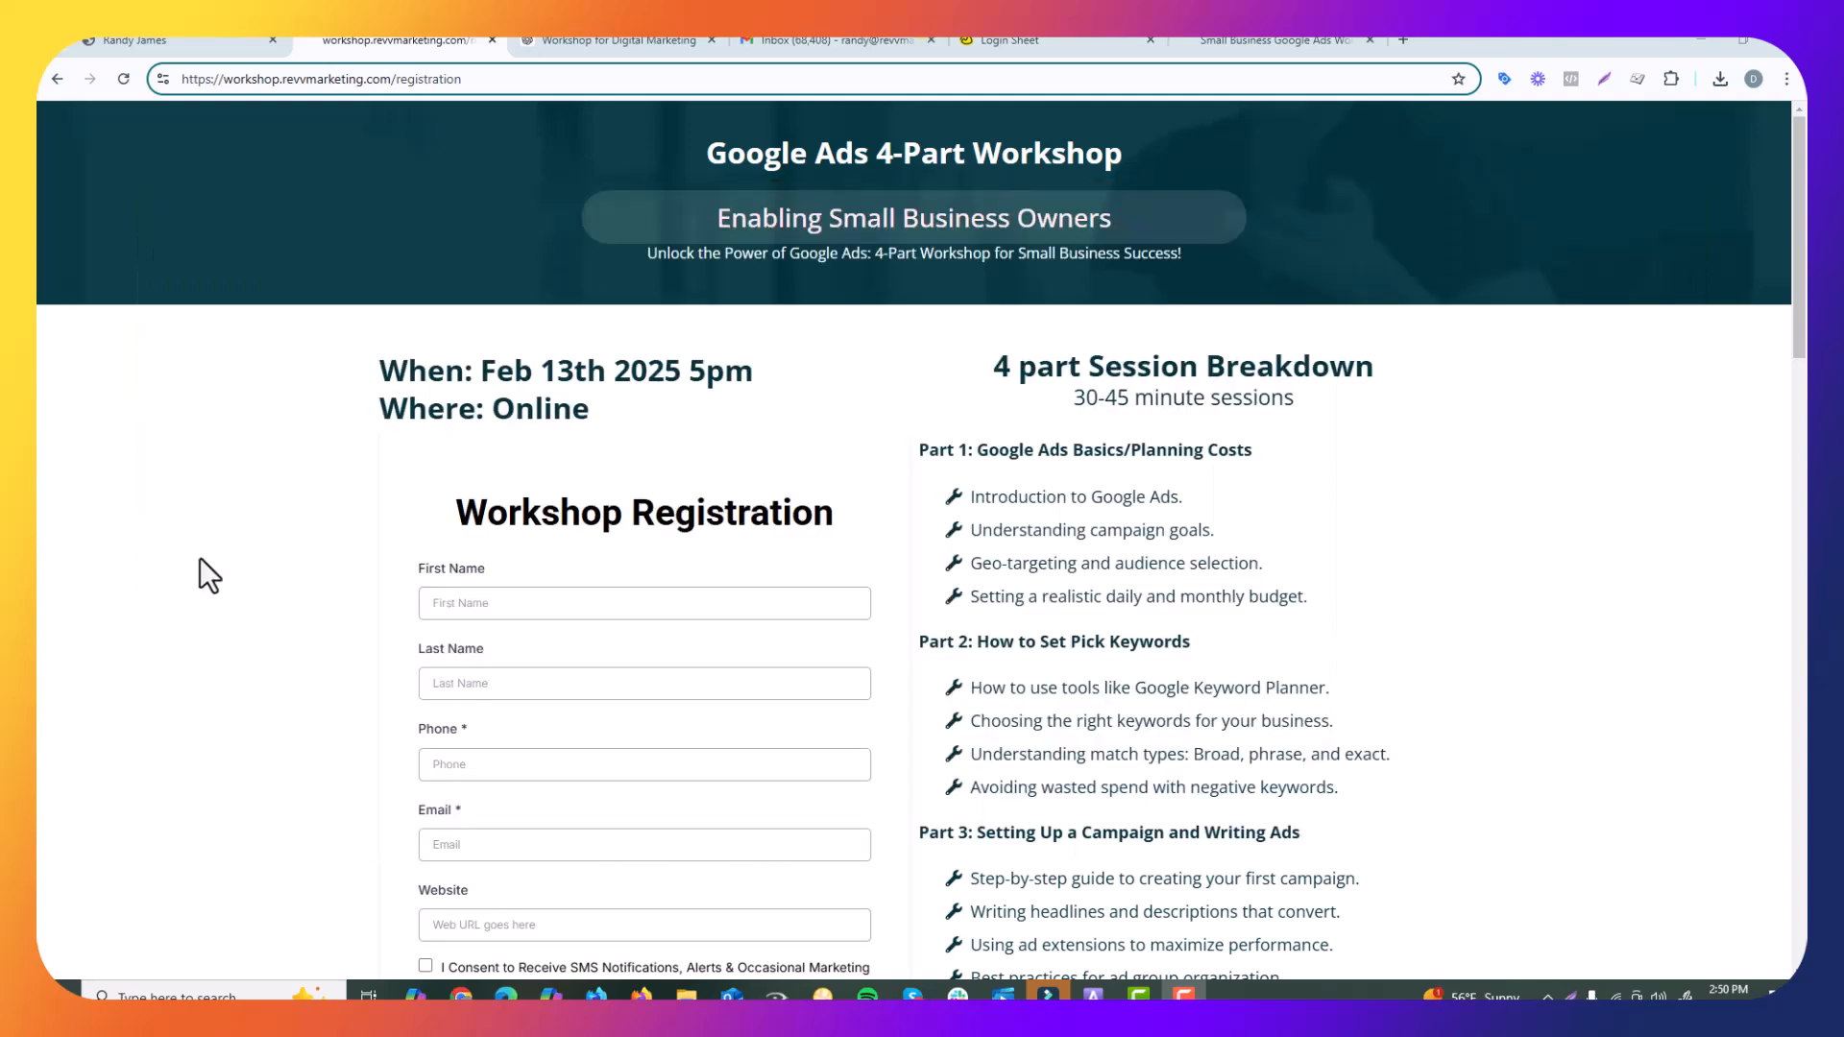
- Examine the workshop registration page, including its sign-up form, four-part session breakdown and countdown timer
scroll(257, 447, down, 5)
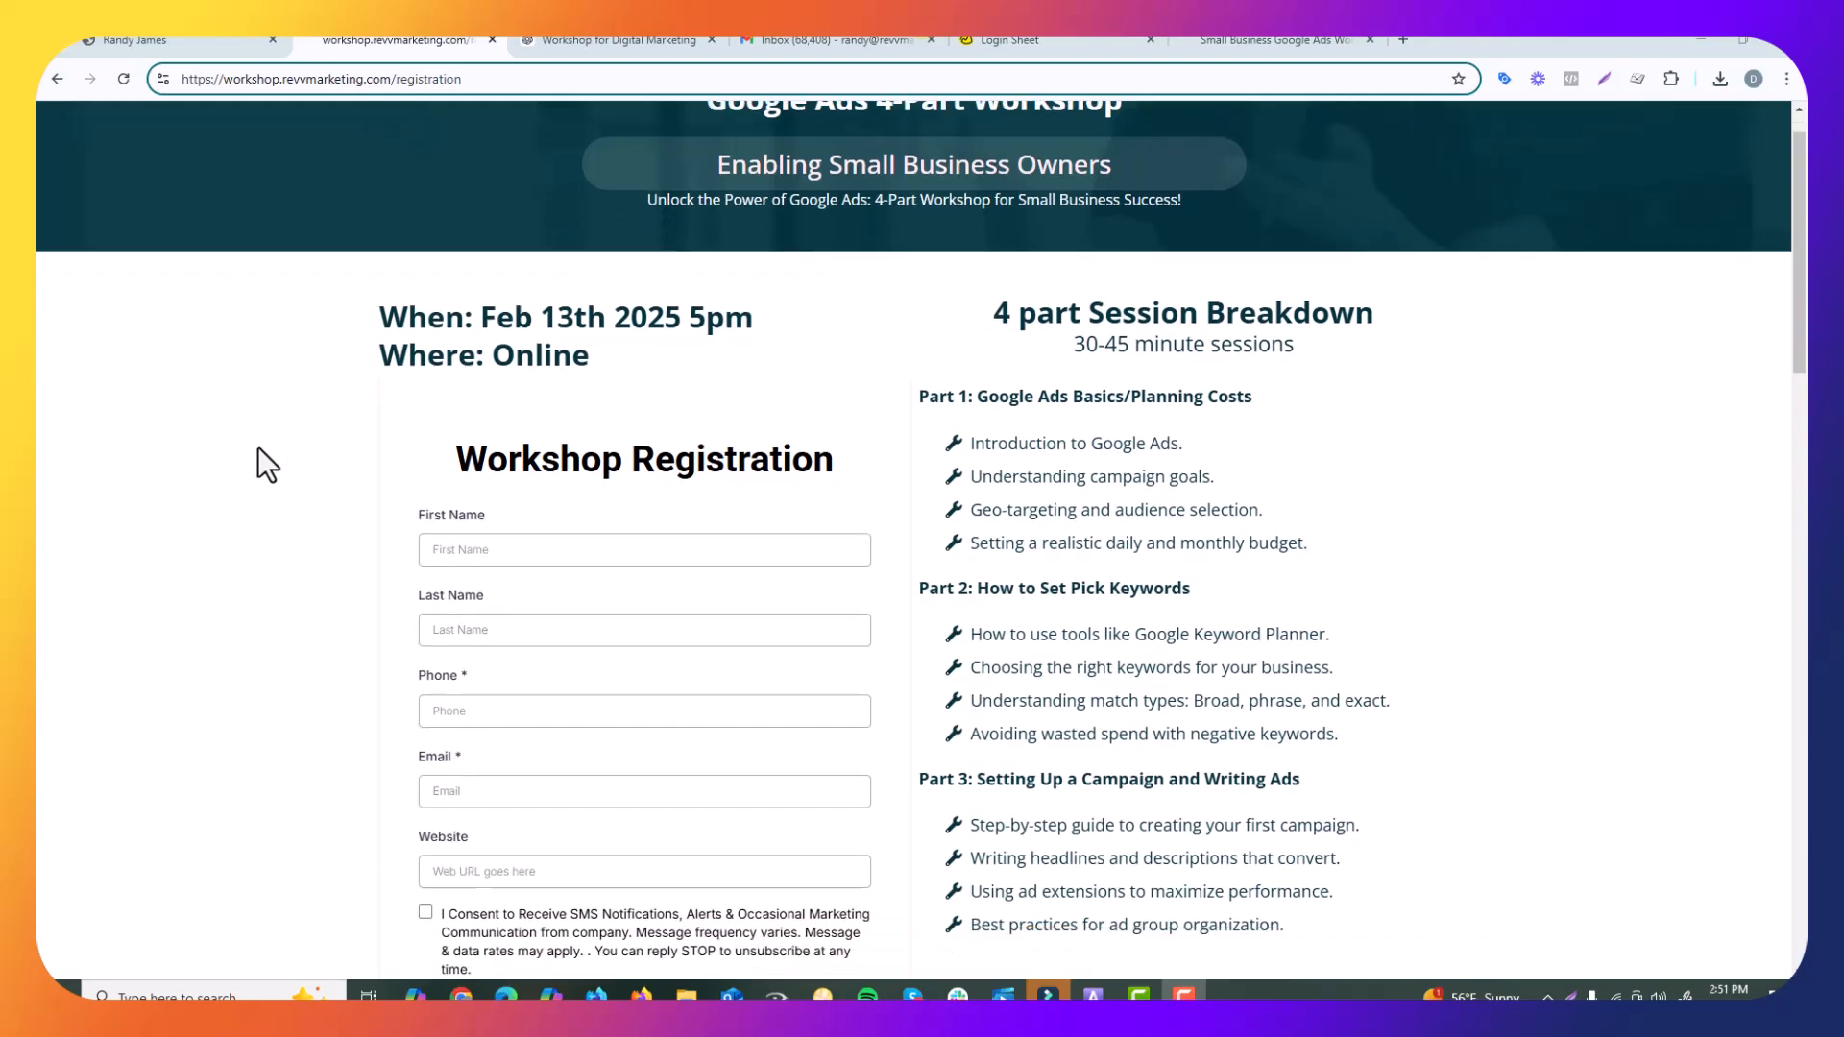
scroll(254, 452, up, 3)
scroll(248, 461, up, 3)
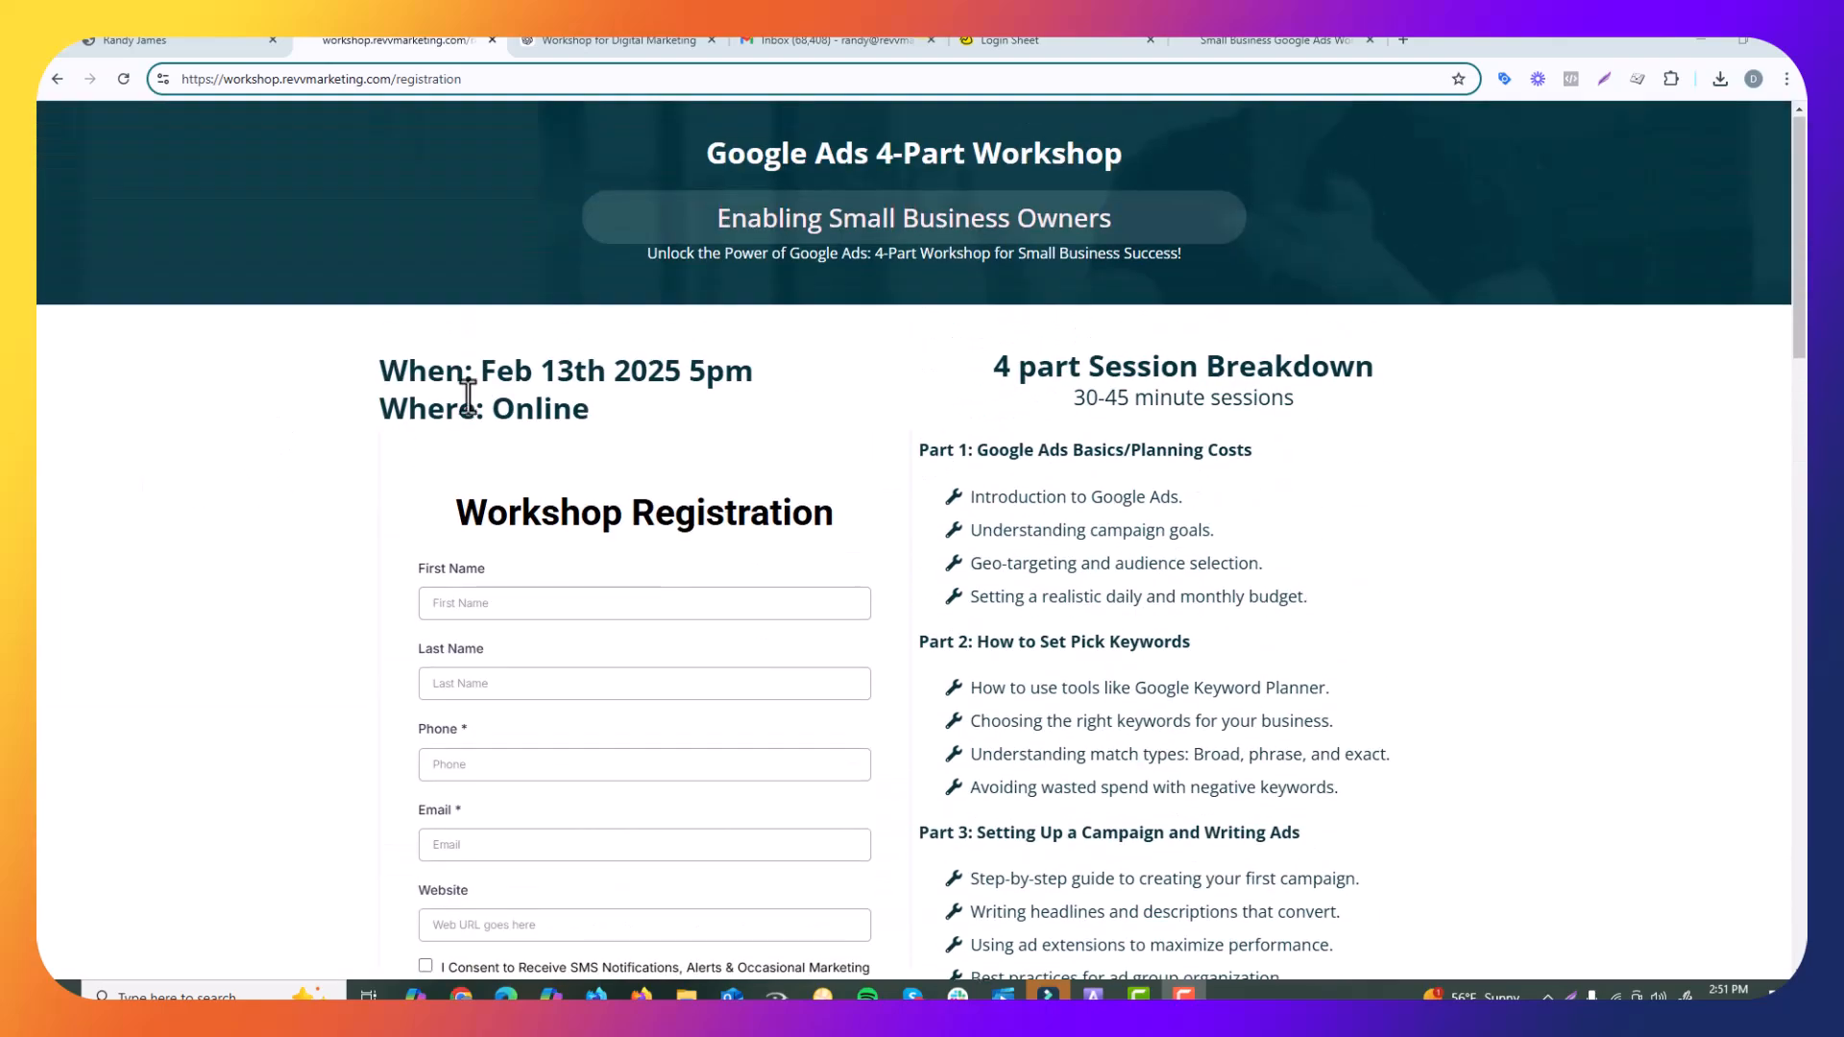
scroll(321, 544, down, 9)
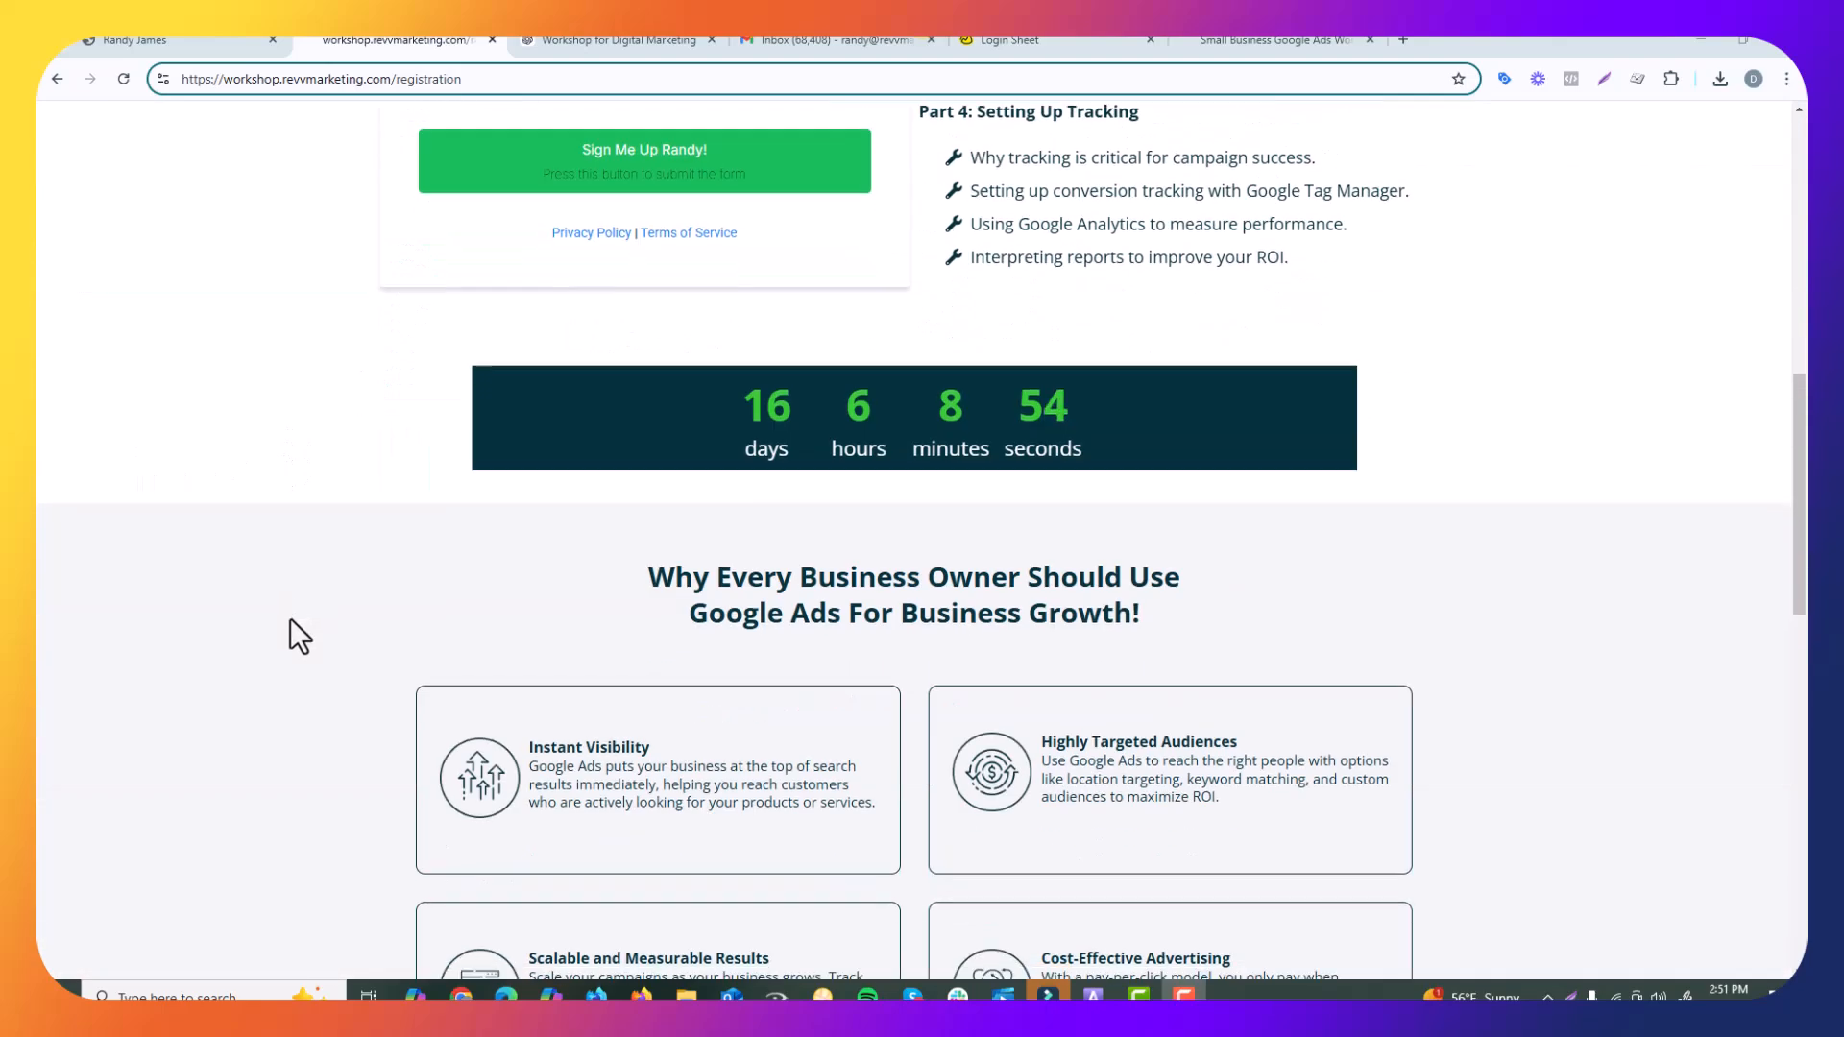
scroll(283, 605, up, 6)
scroll(281, 589, down, 1)
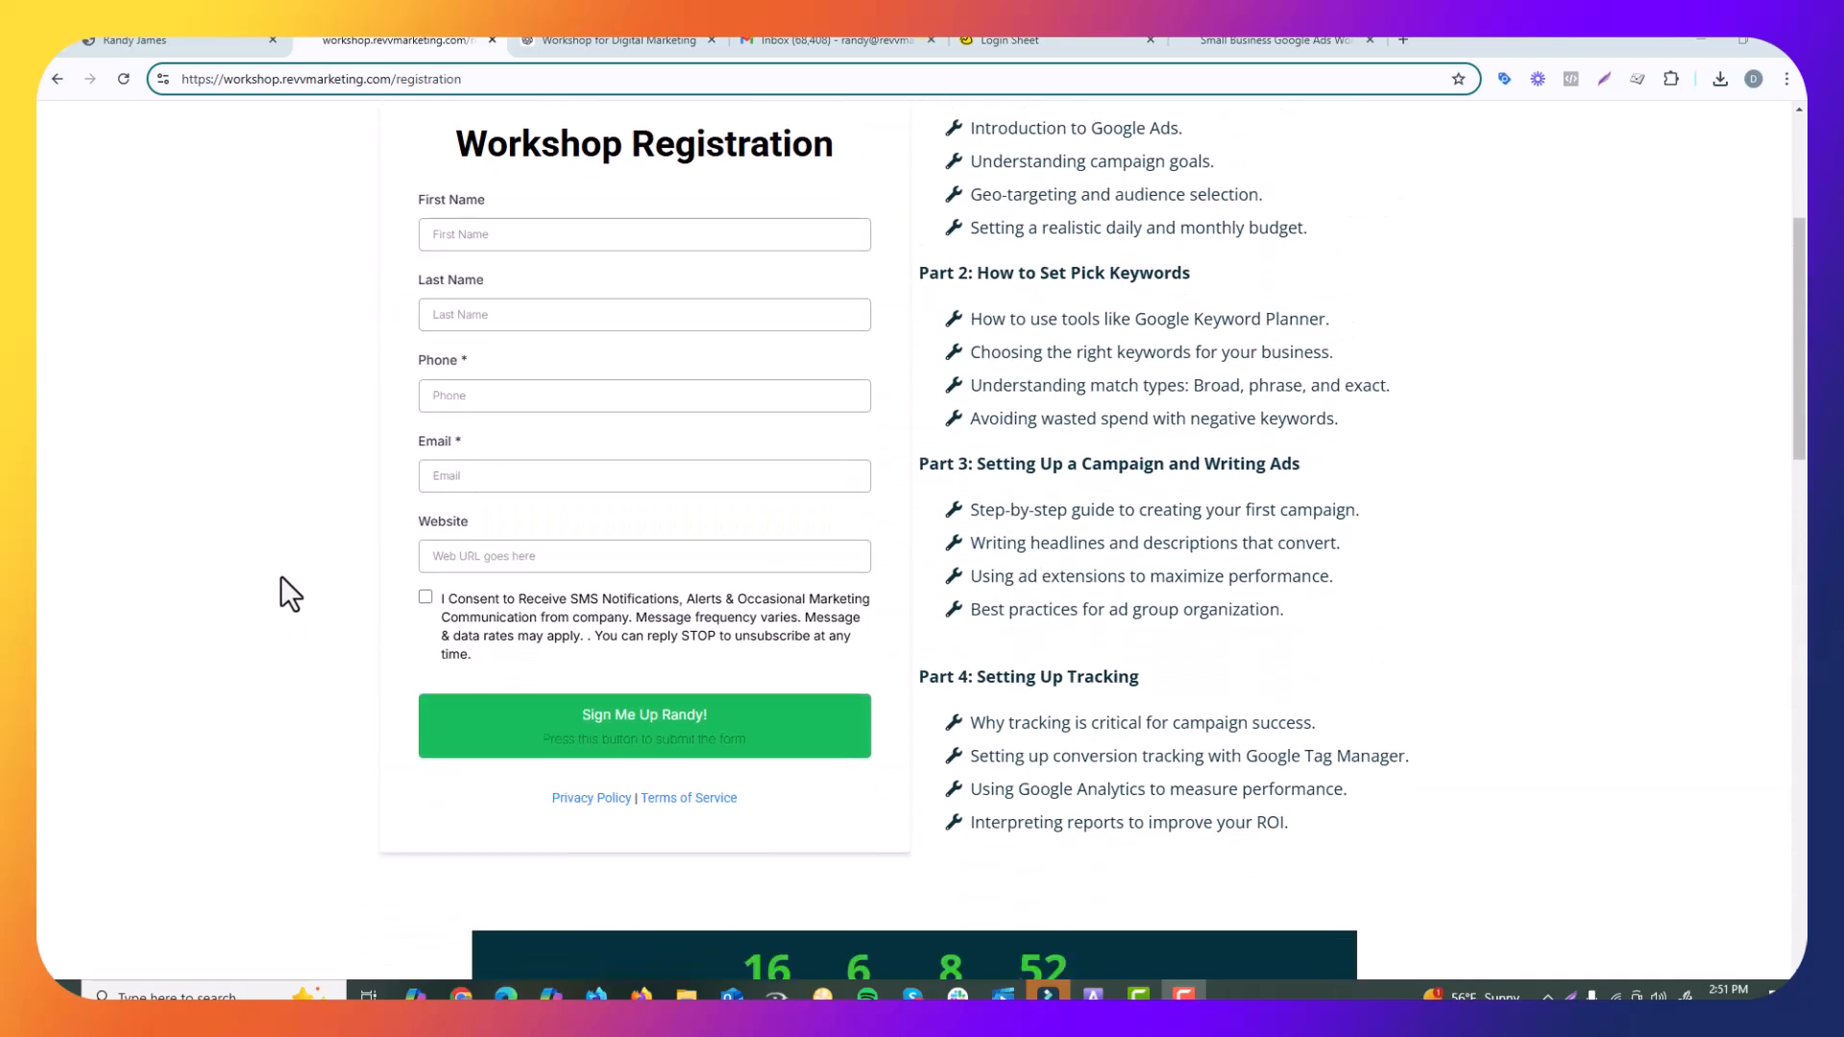
scroll(337, 601, up, 4)
- Switch to HighLevel, leave the workflow builder and open the Digital Solutions Webinar funnel under Sites
click(181, 39)
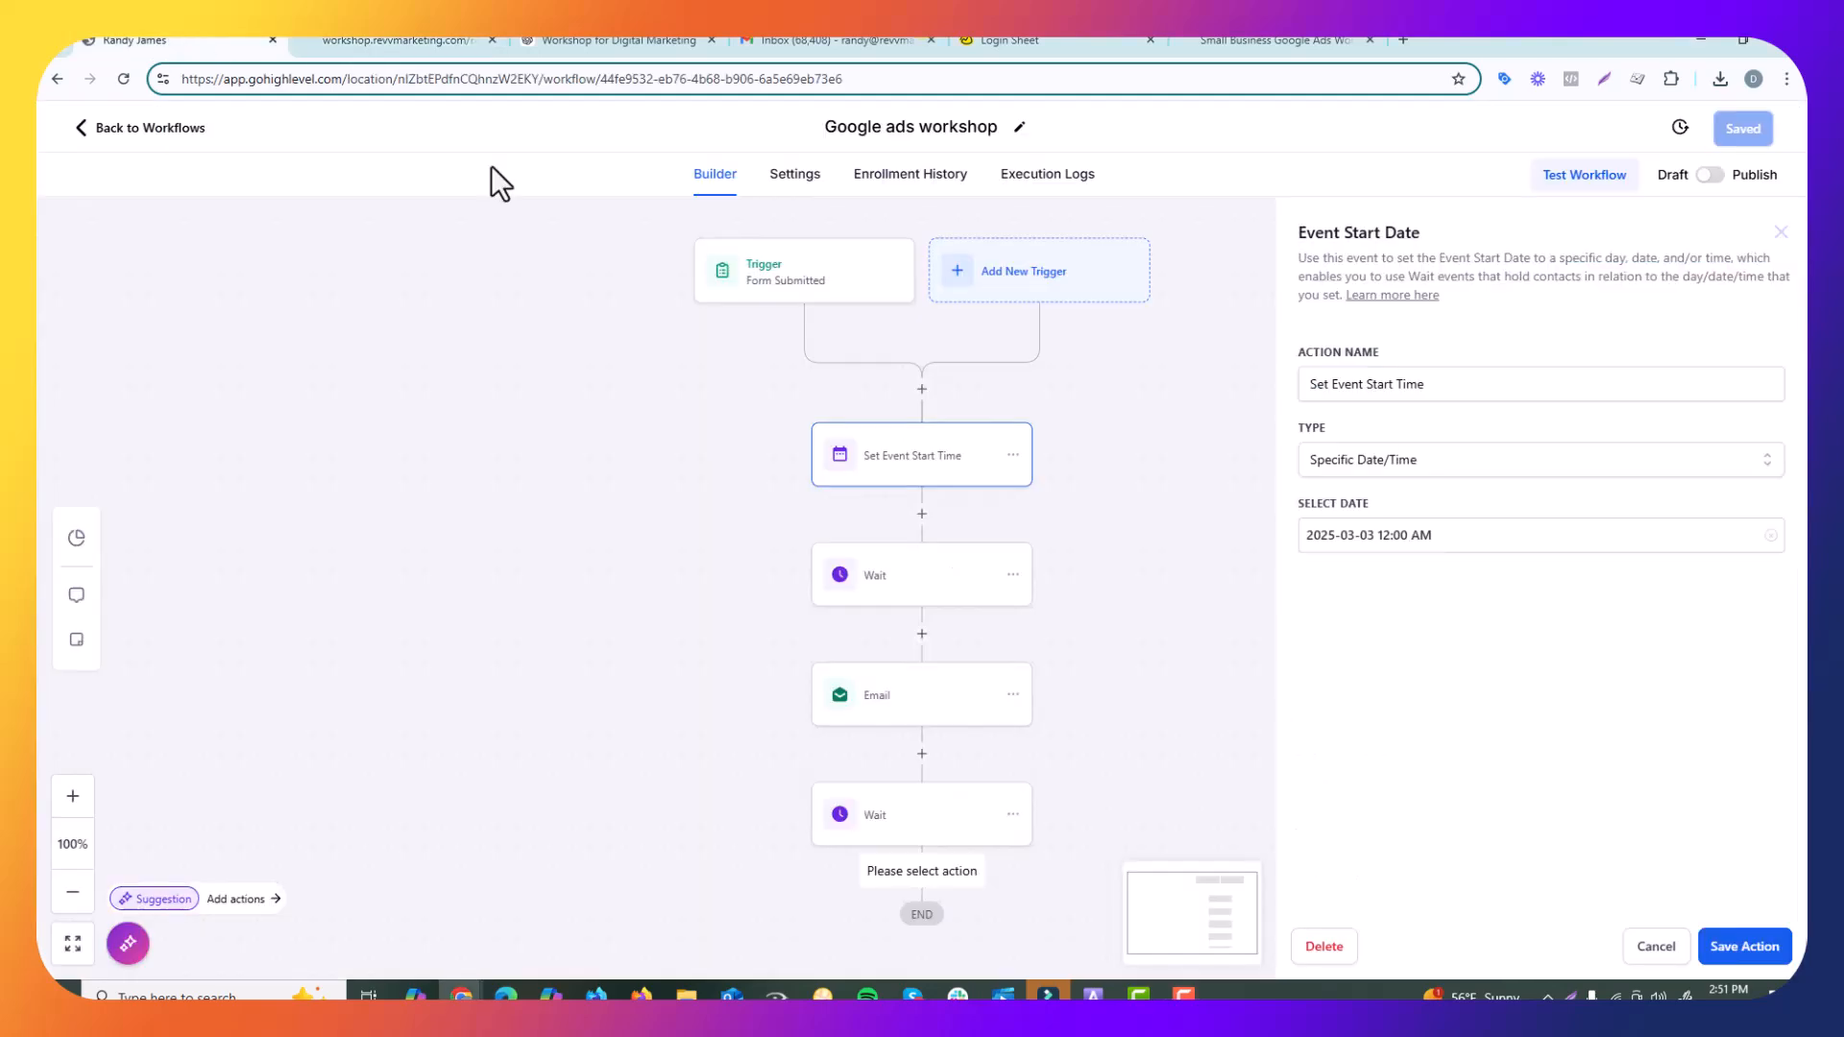
click(176, 132)
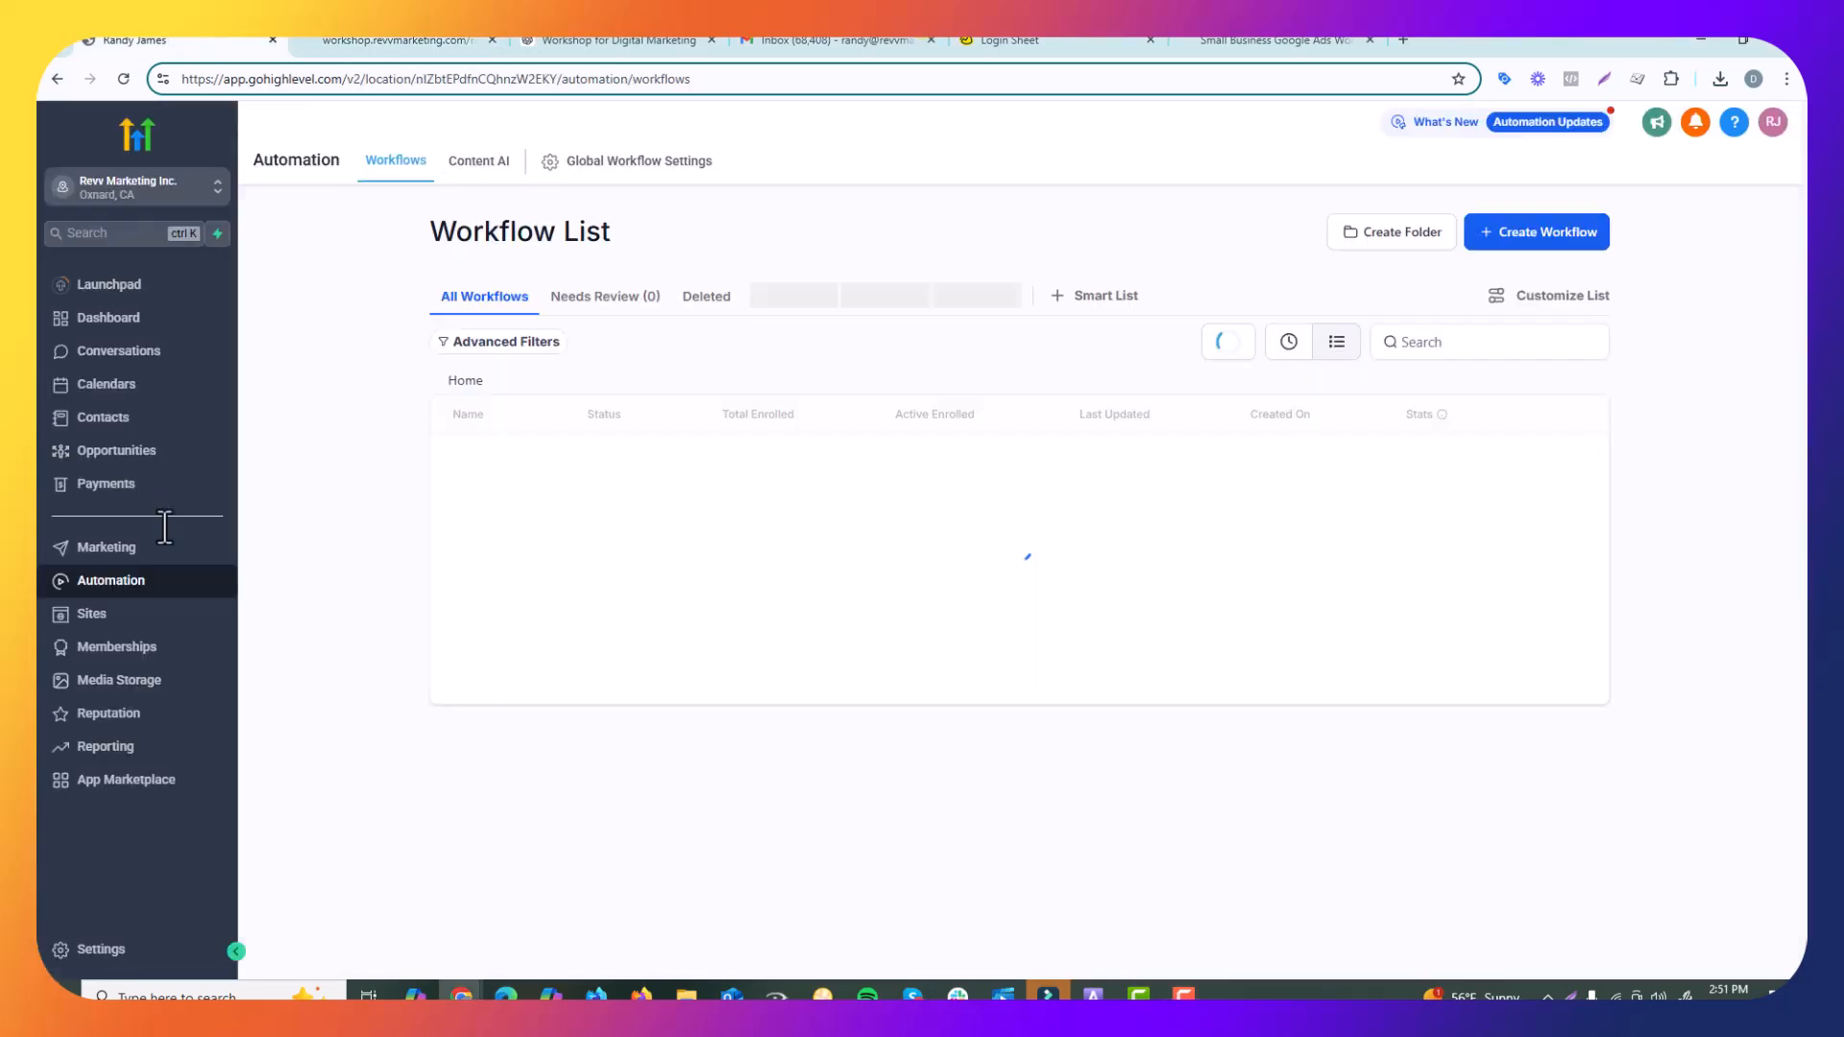
click(127, 605)
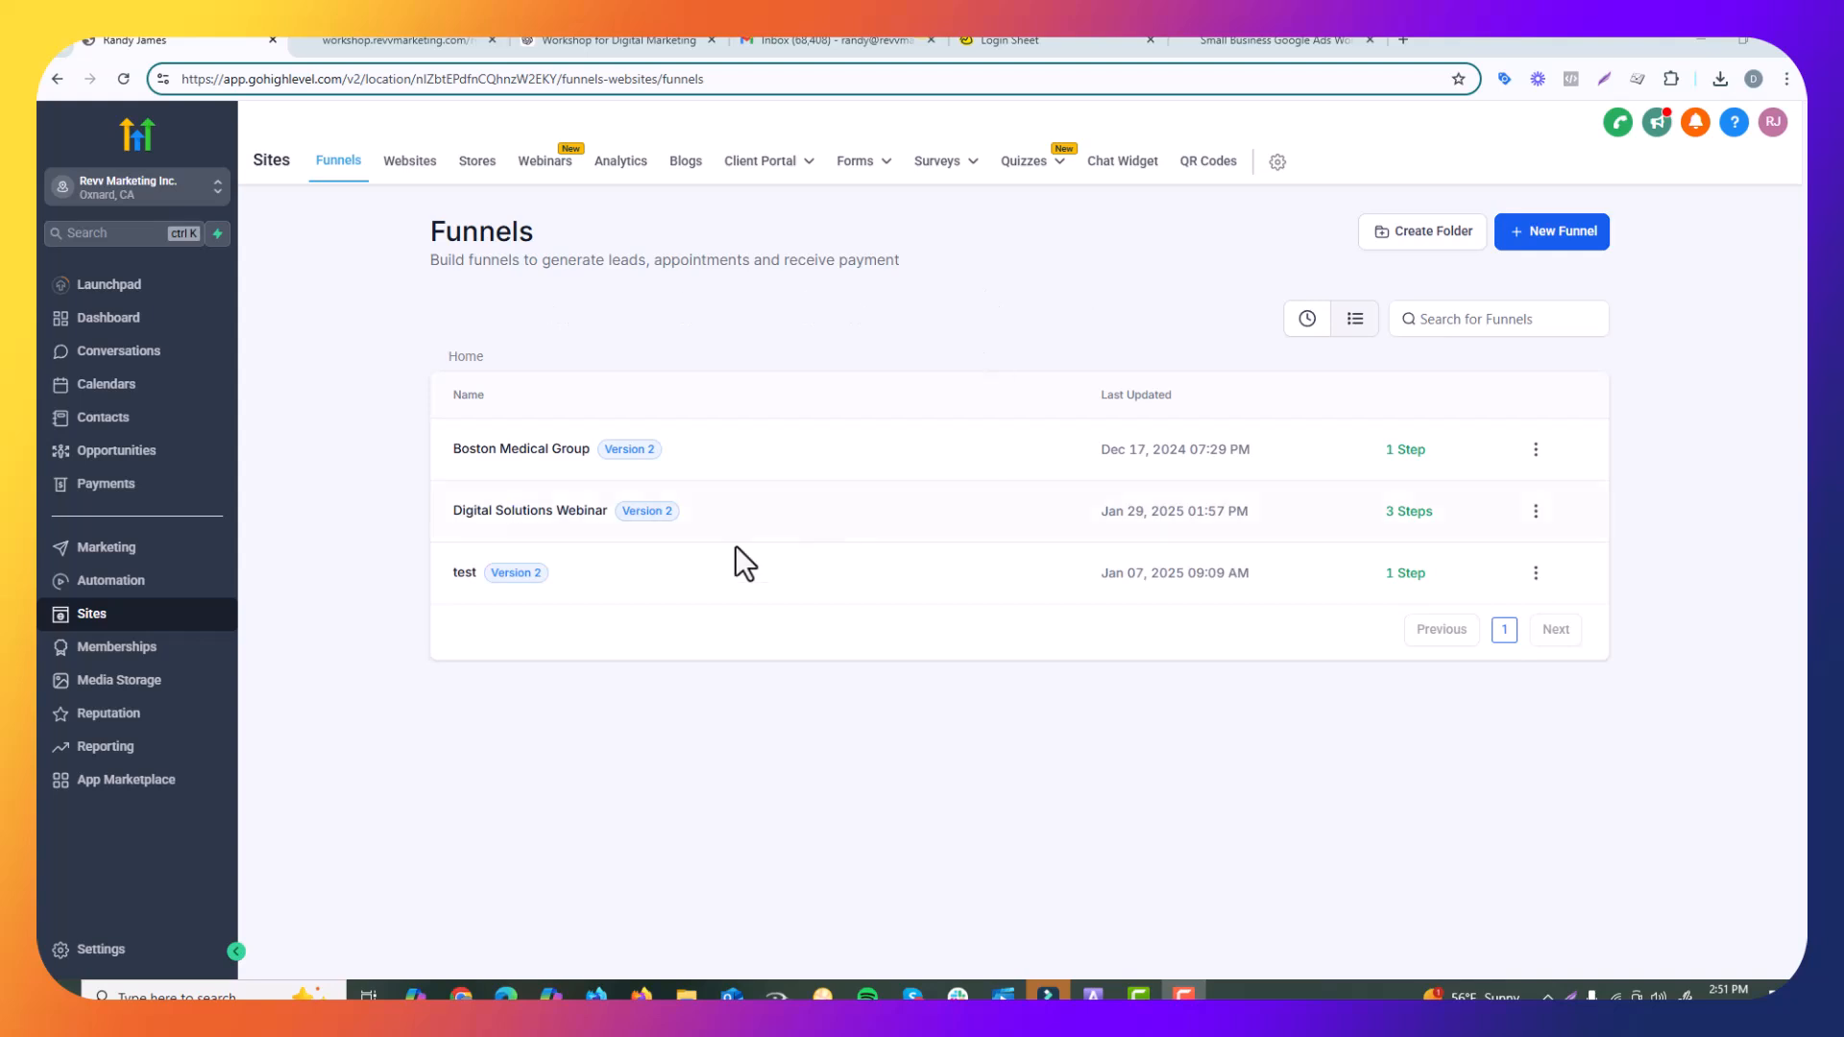
click(530, 510)
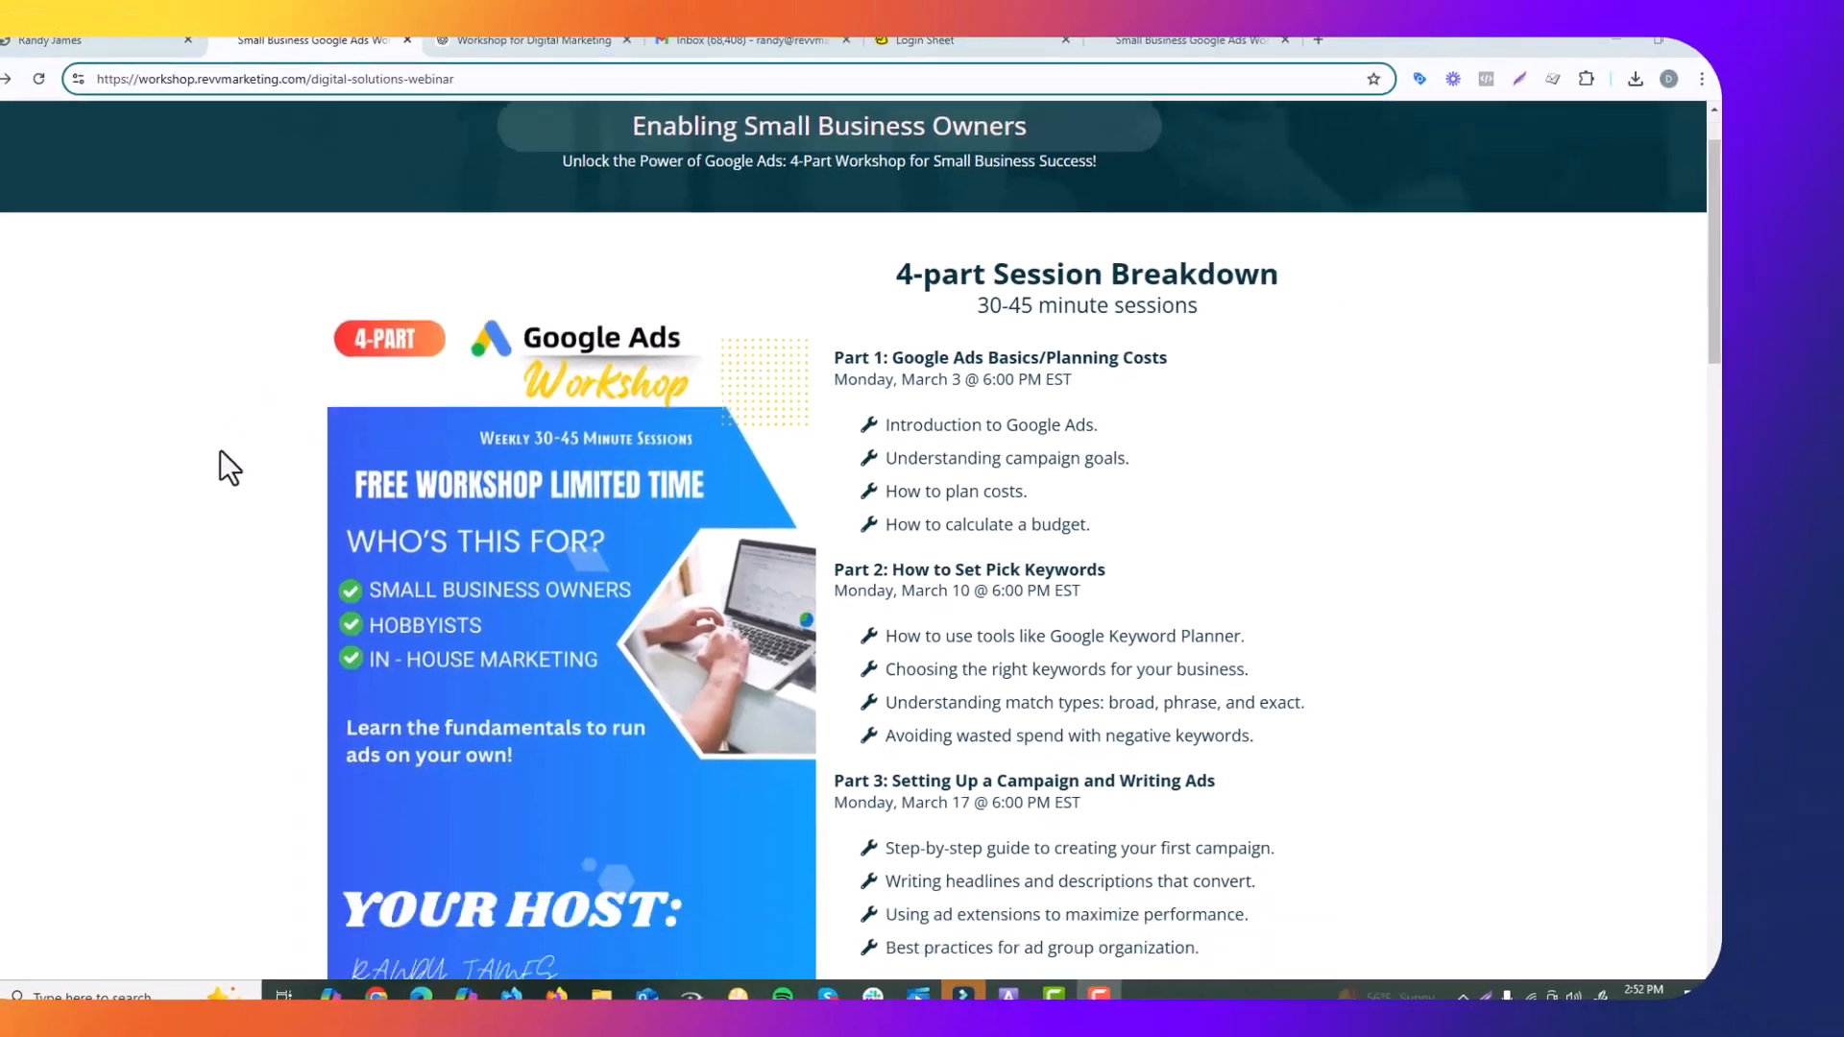
- Review the four workshop sessions and their dates on the Google Ads workshop landing page
scroll(216, 452, down, 3)
scroll(216, 451, down, 3)
scroll(216, 451, up, 3)
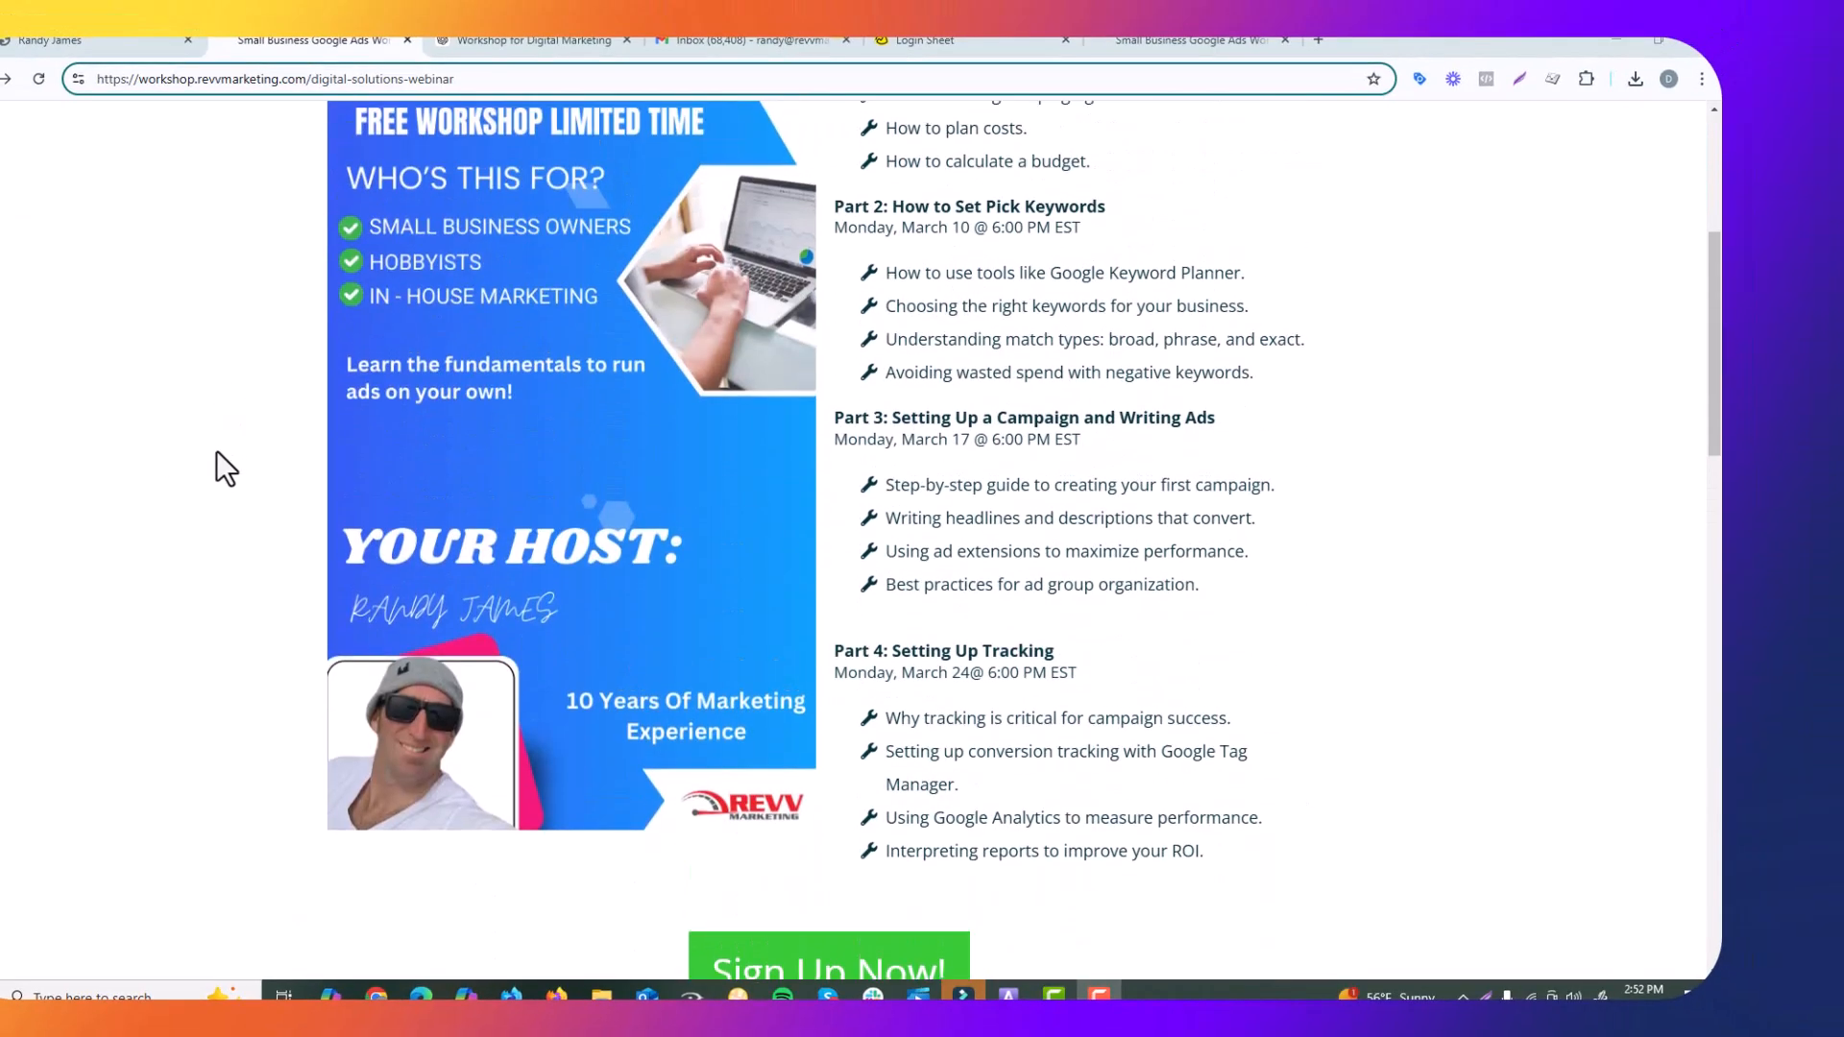
scroll(216, 451, up, 2)
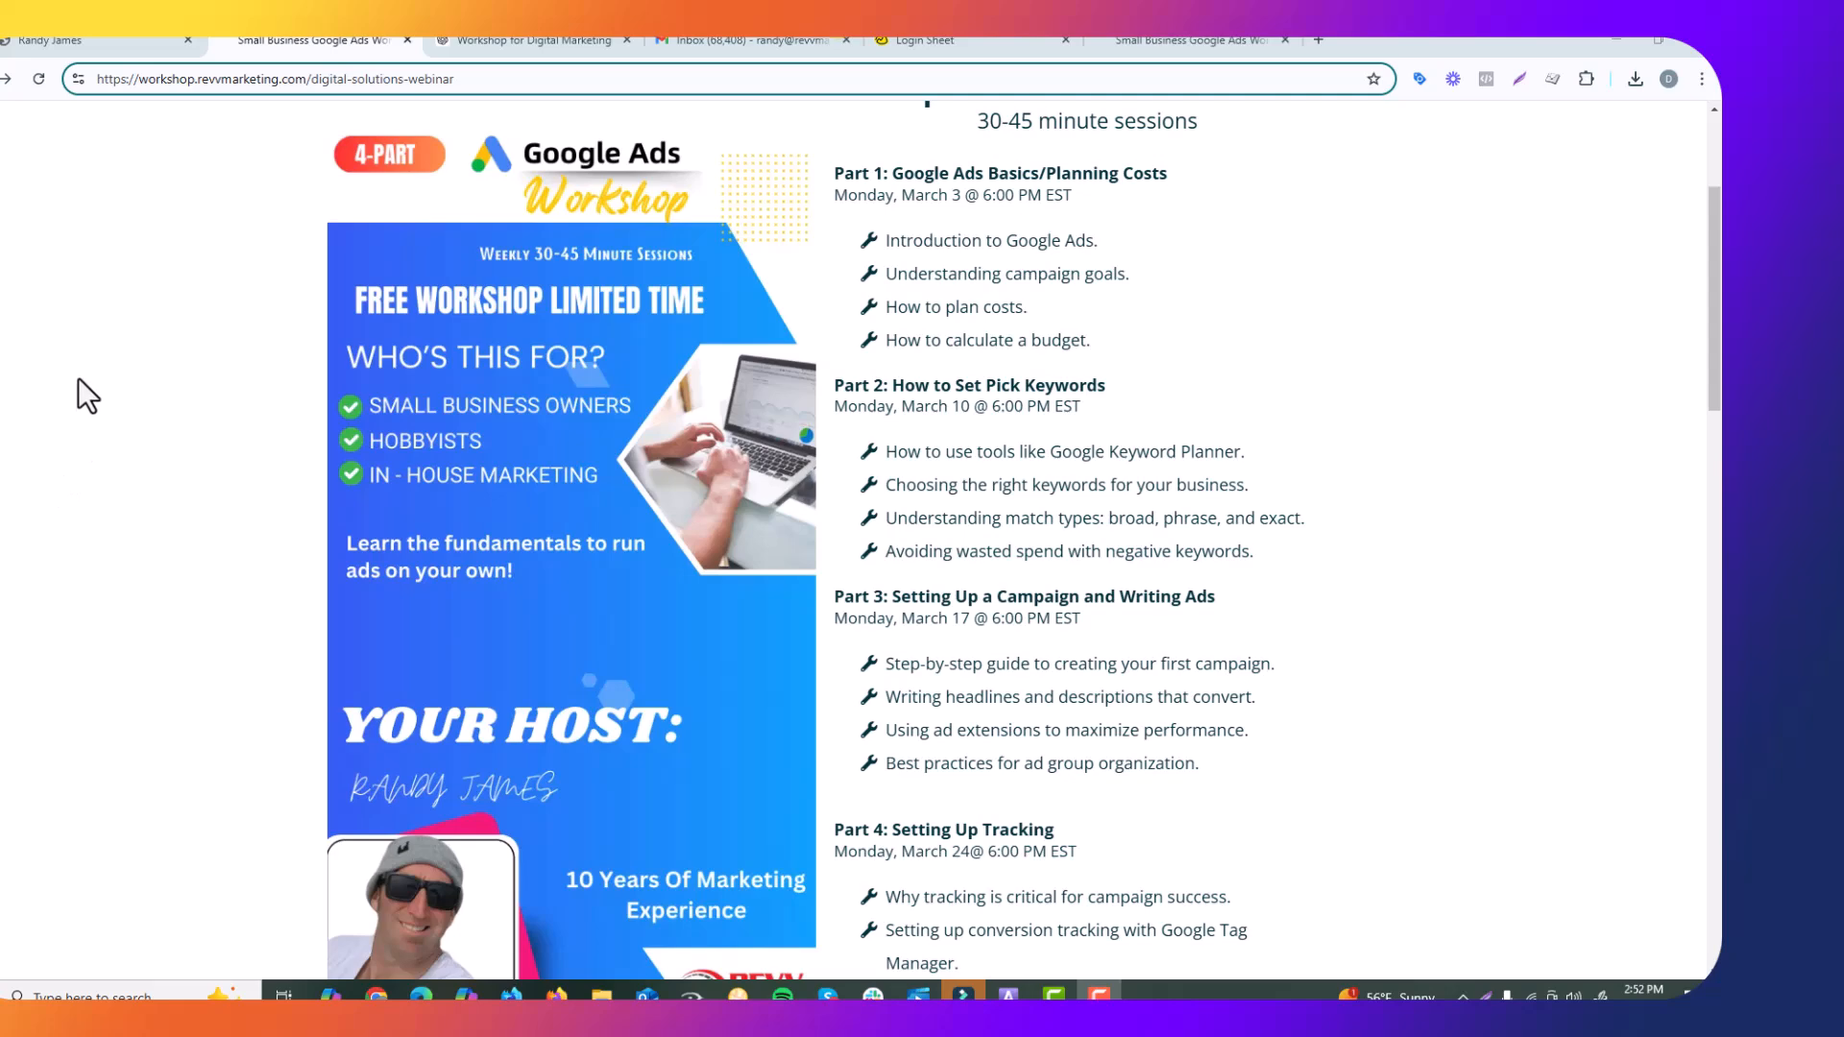
- Load the automation workflow list in HighLevel and review the confirmation email's send timing in the ChatGPT email sequence
click(72, 40)
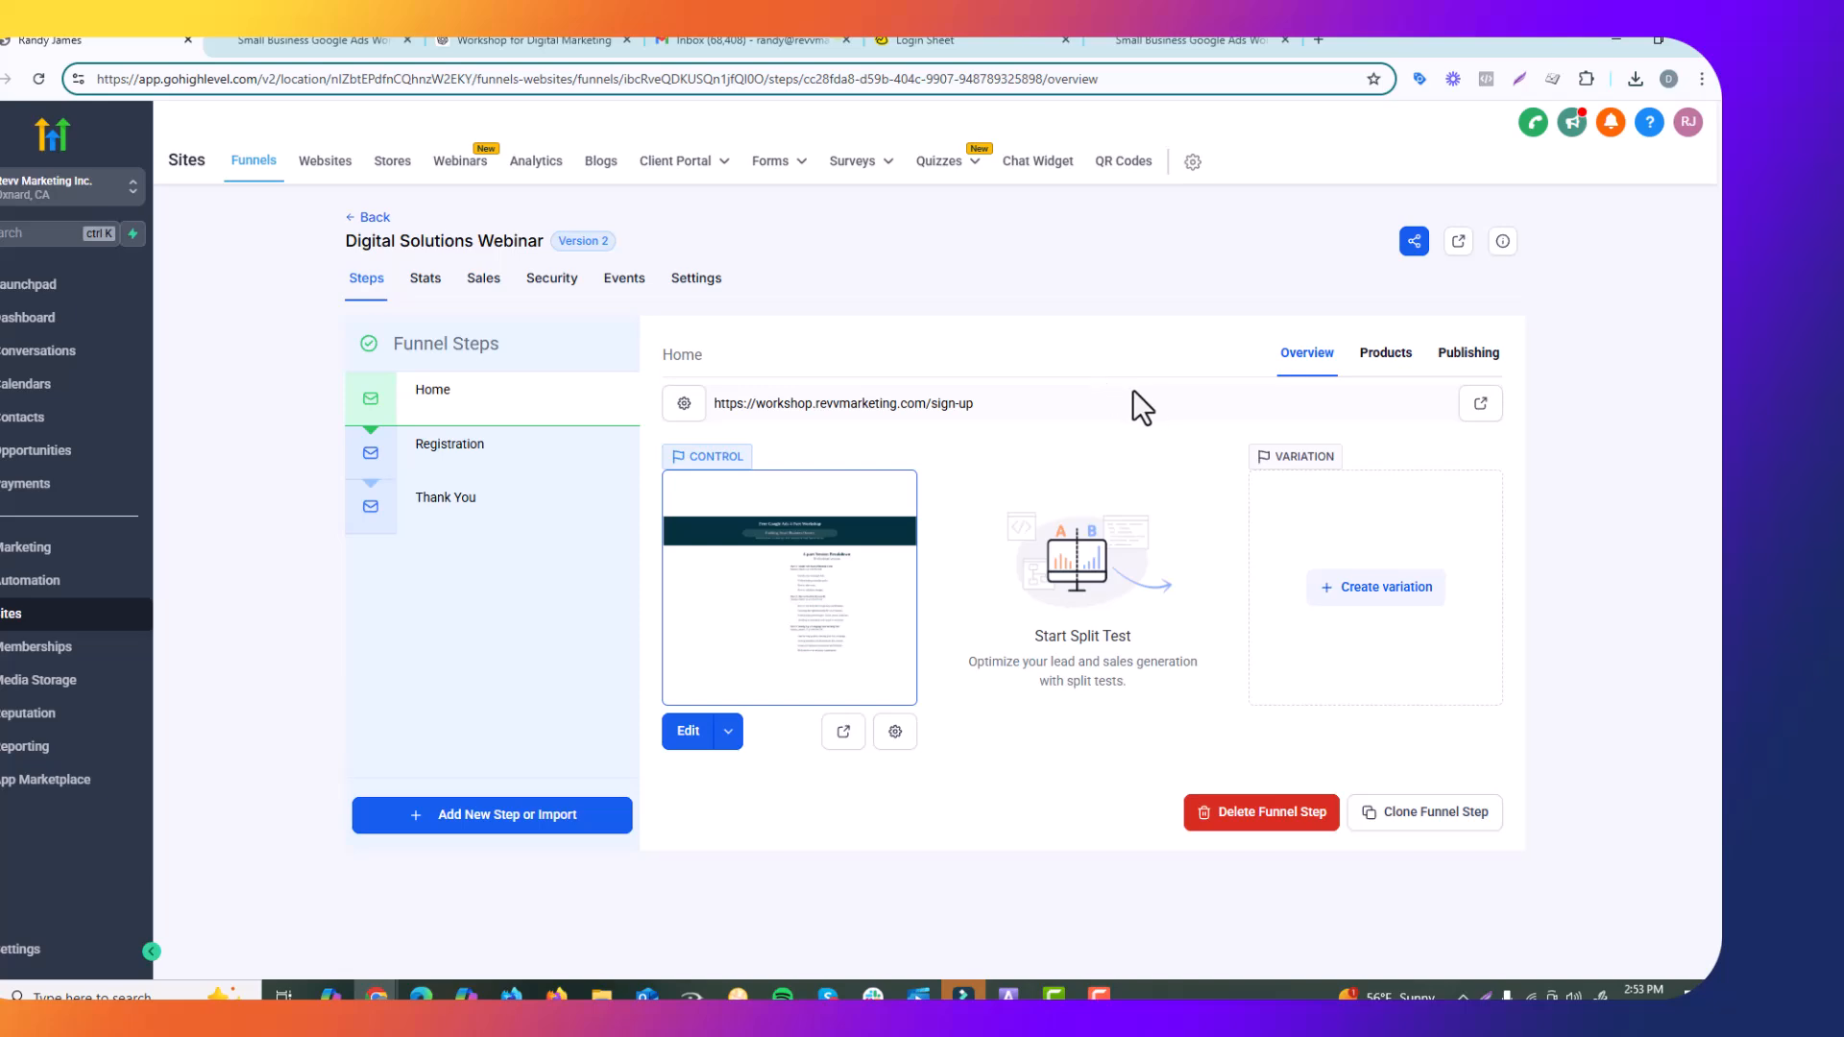
click(29, 580)
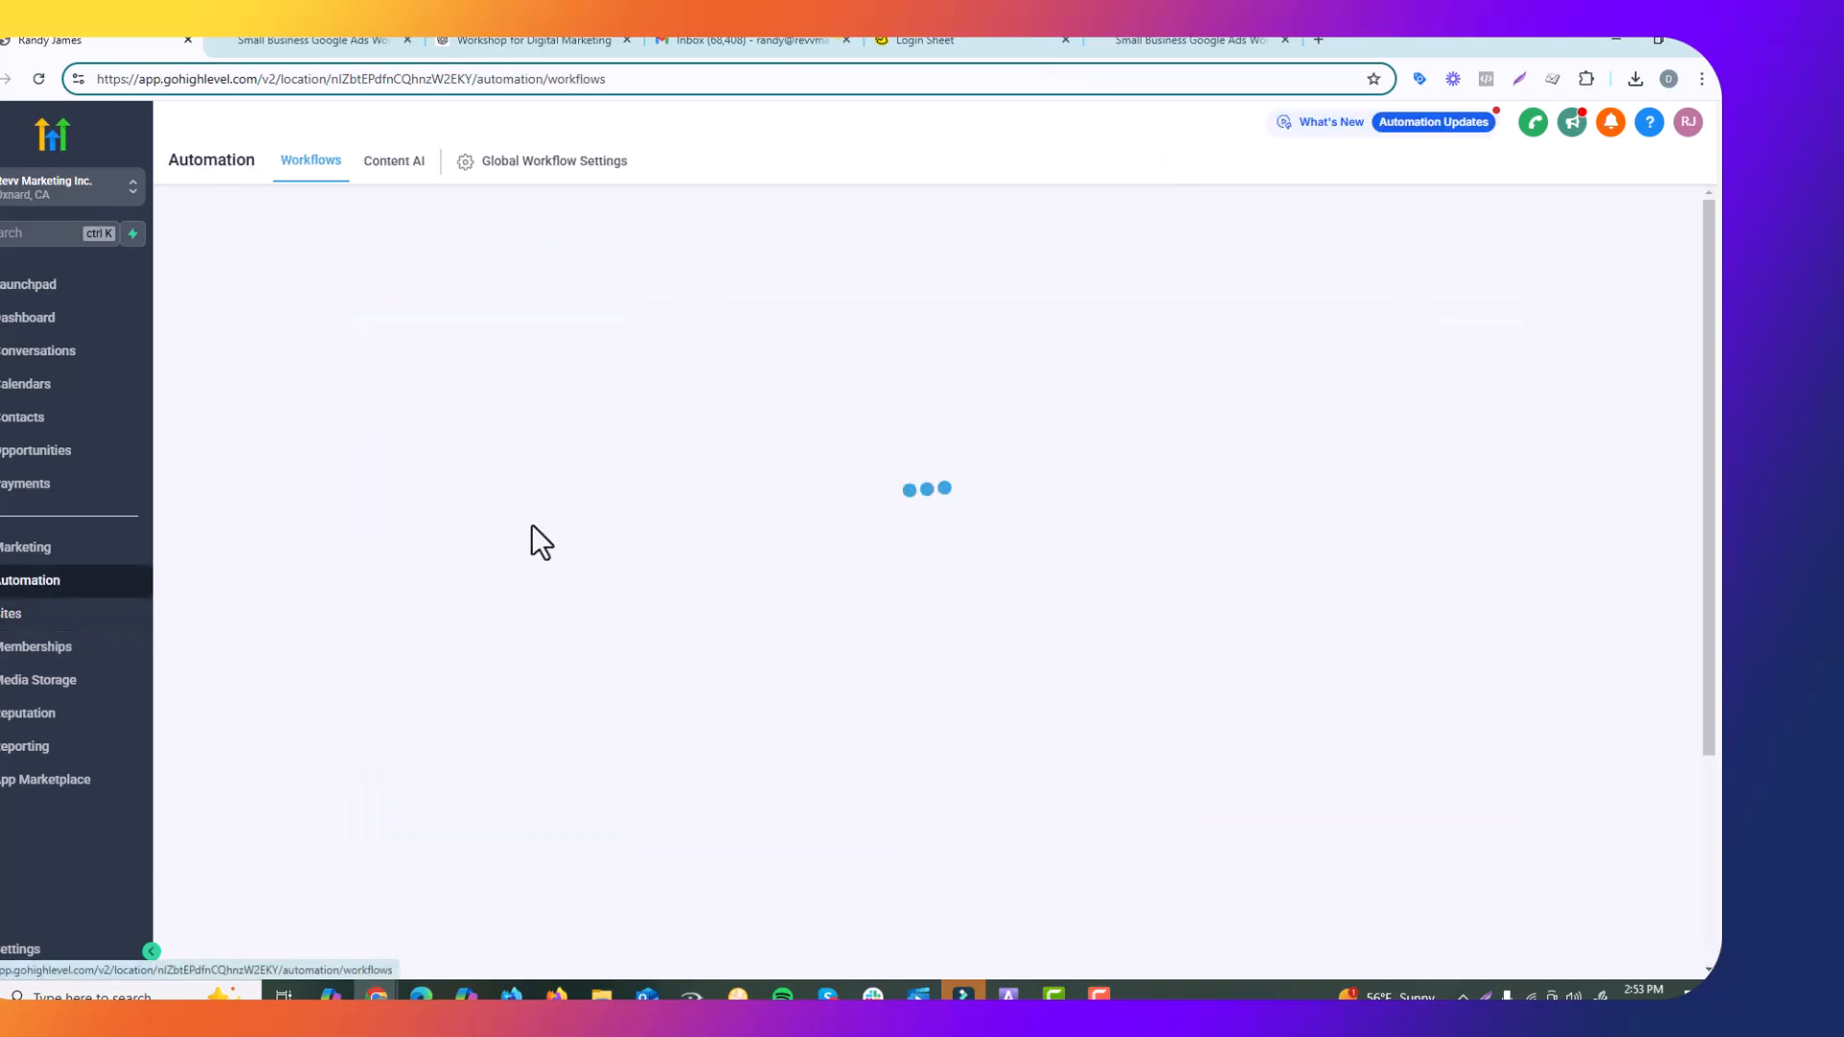
click(532, 41)
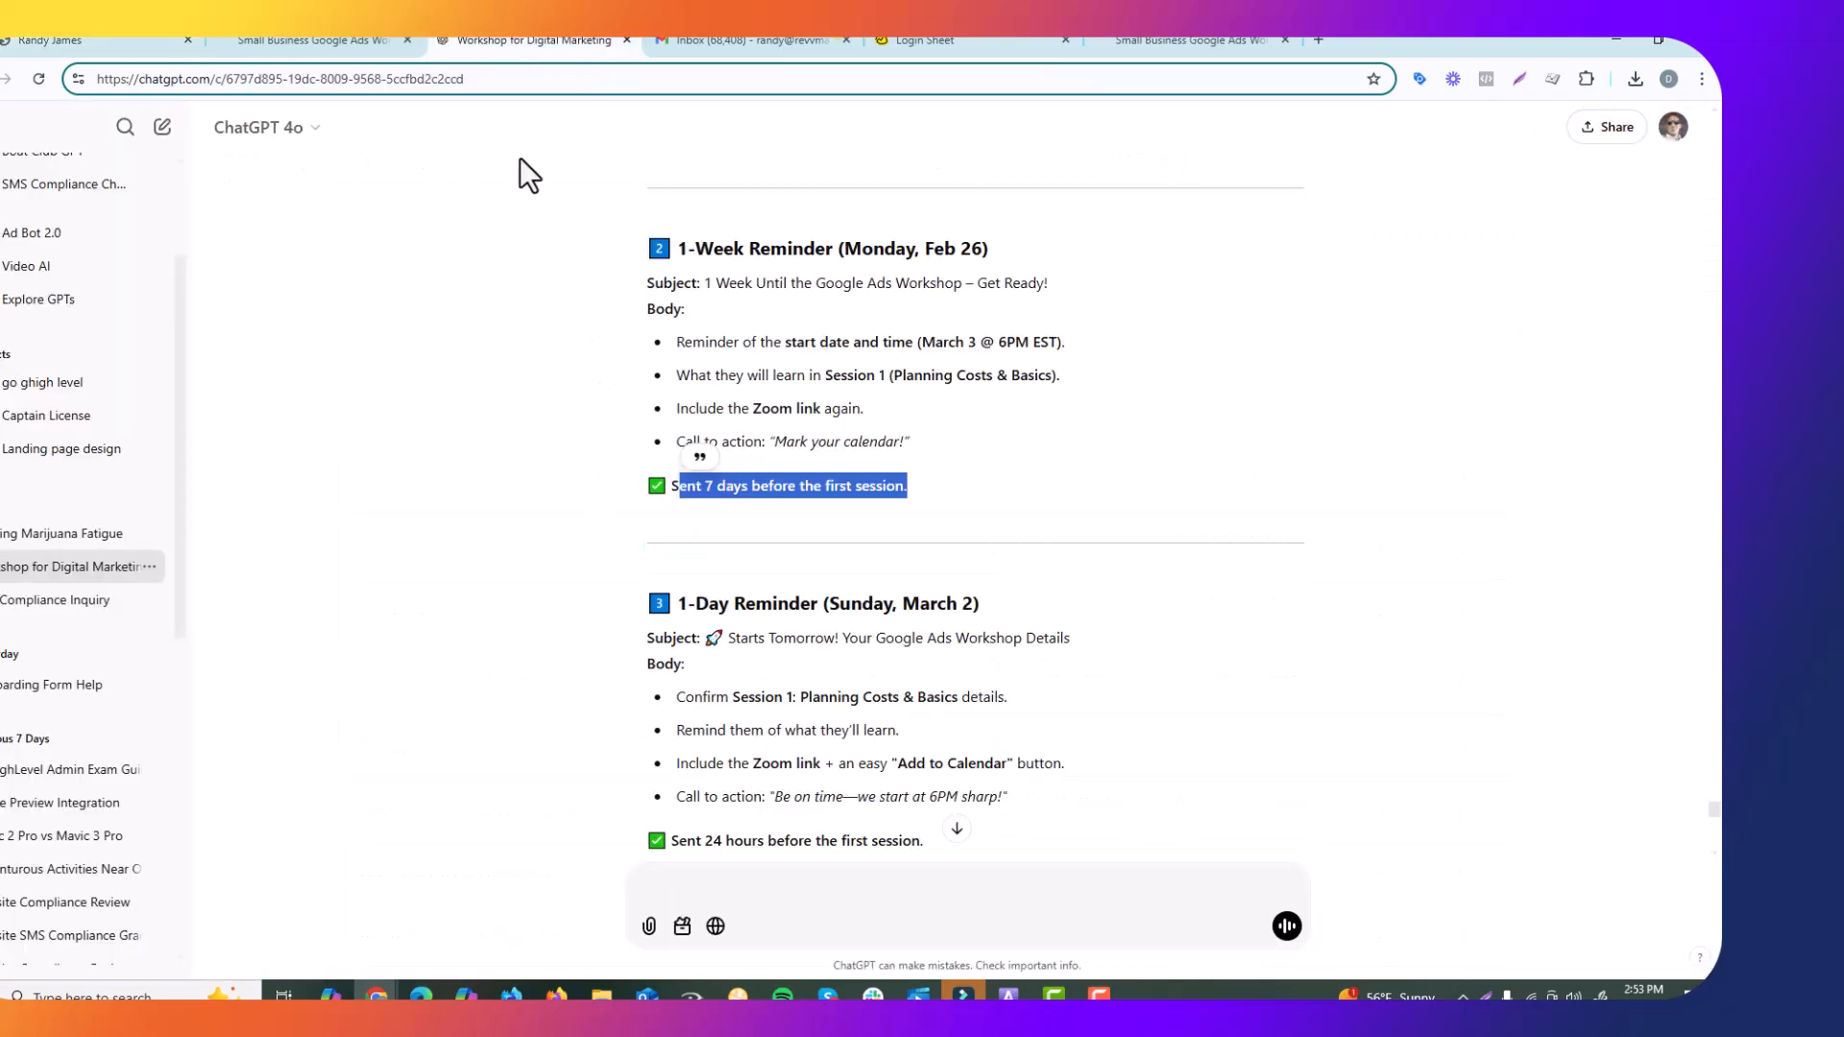
scroll(595, 259, up, 4)
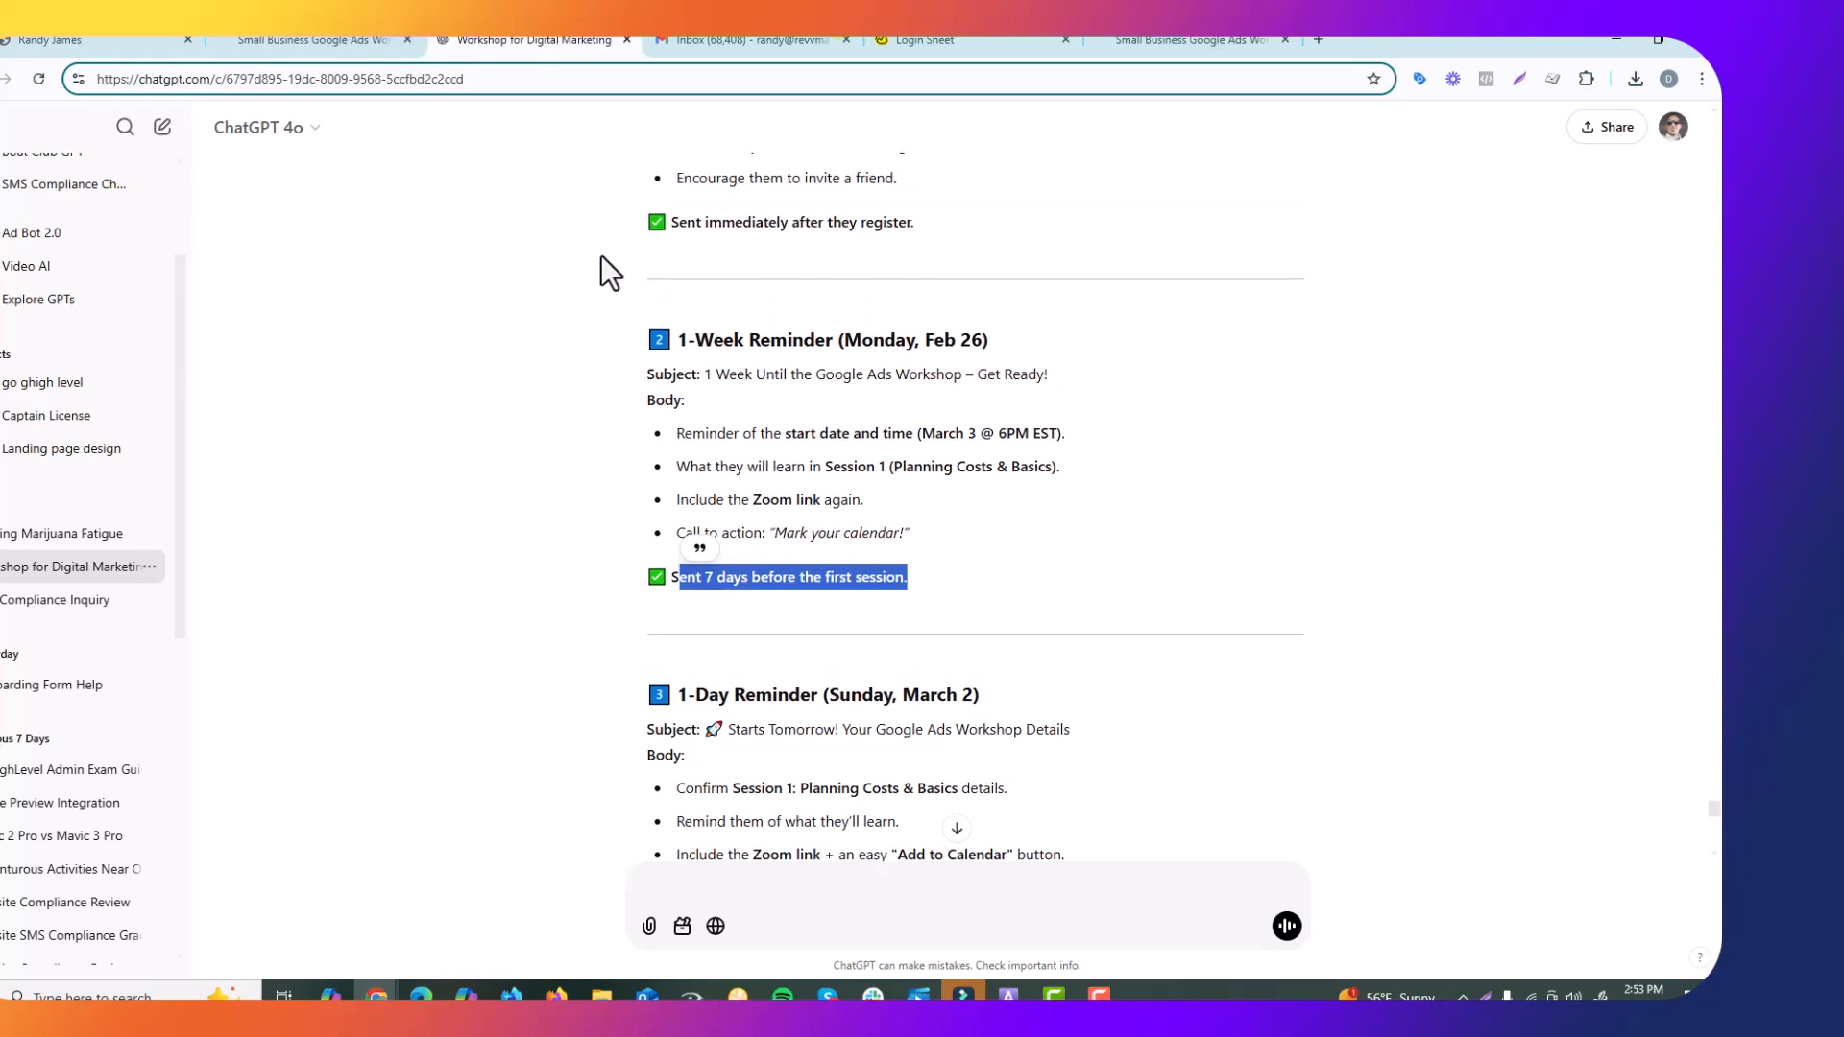
scroll(596, 280, up, 1)
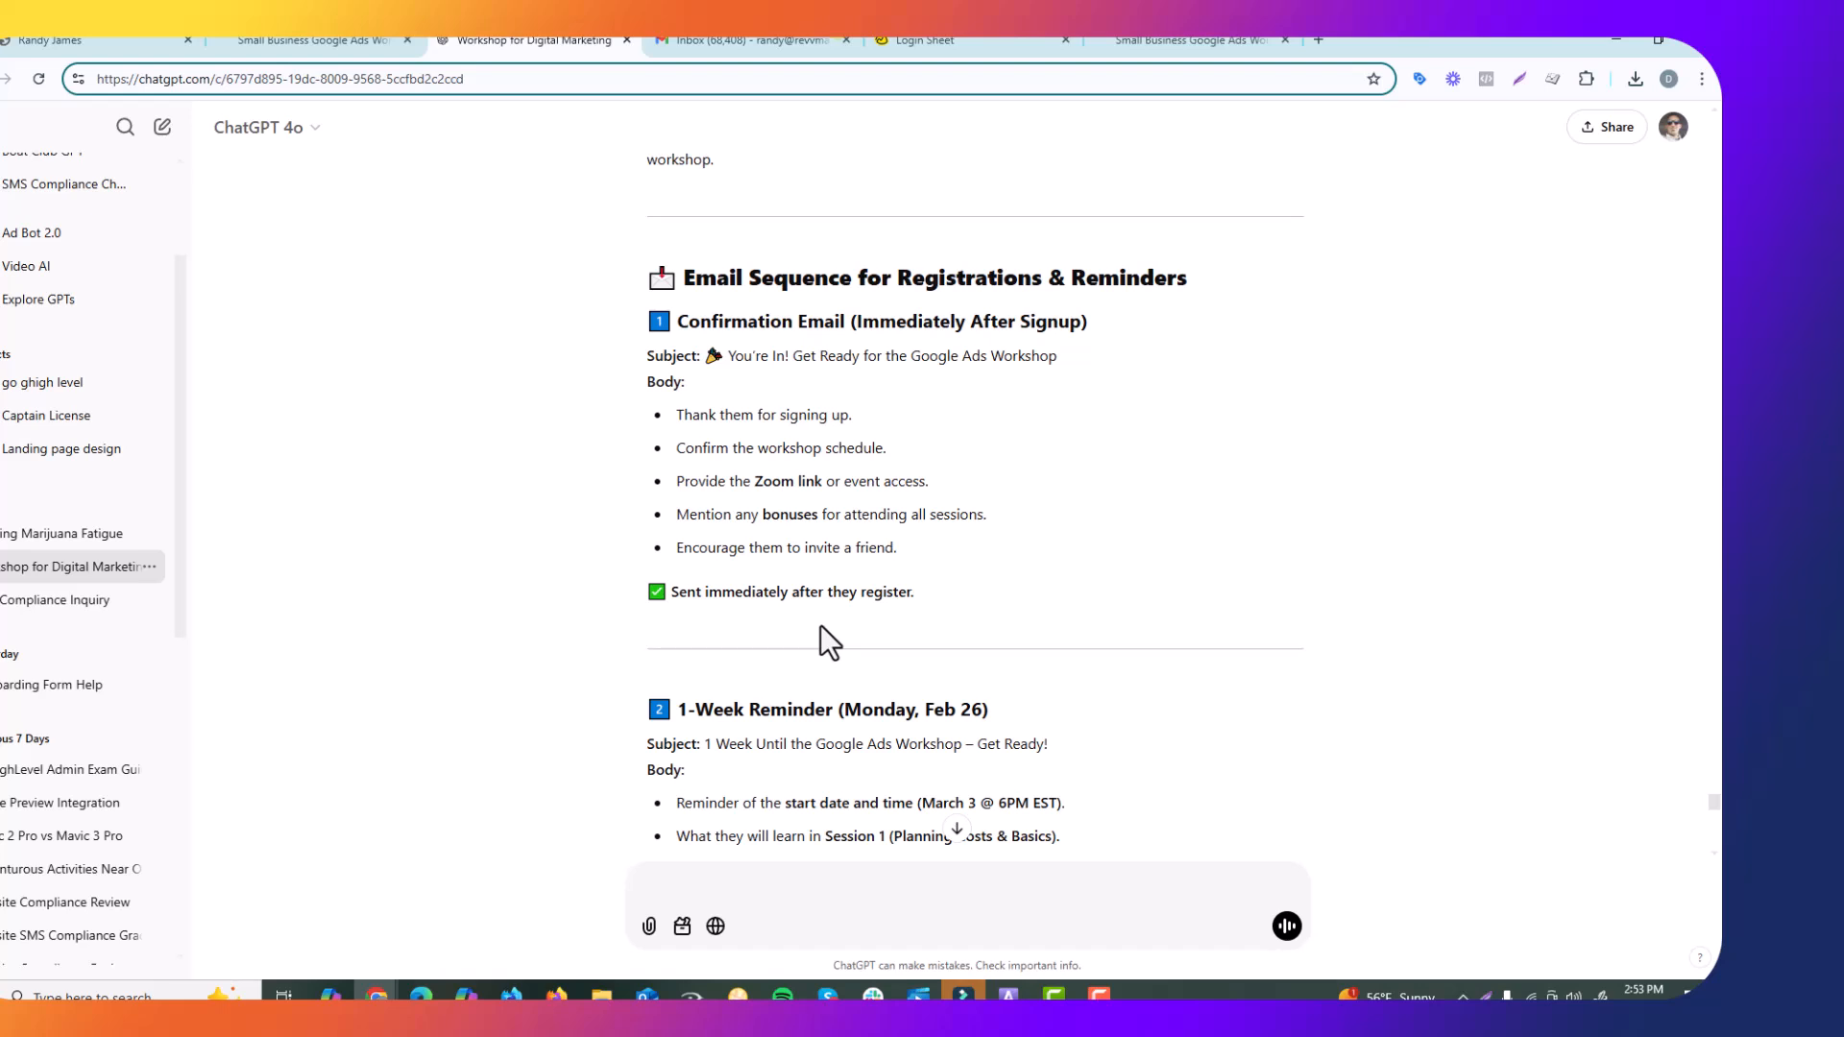
drag(666, 595, 960, 607)
click(961, 607)
- Open the Google ads workshop workflow in HighLevel and inspect the form filter of its Form Submitted trigger
click(95, 44)
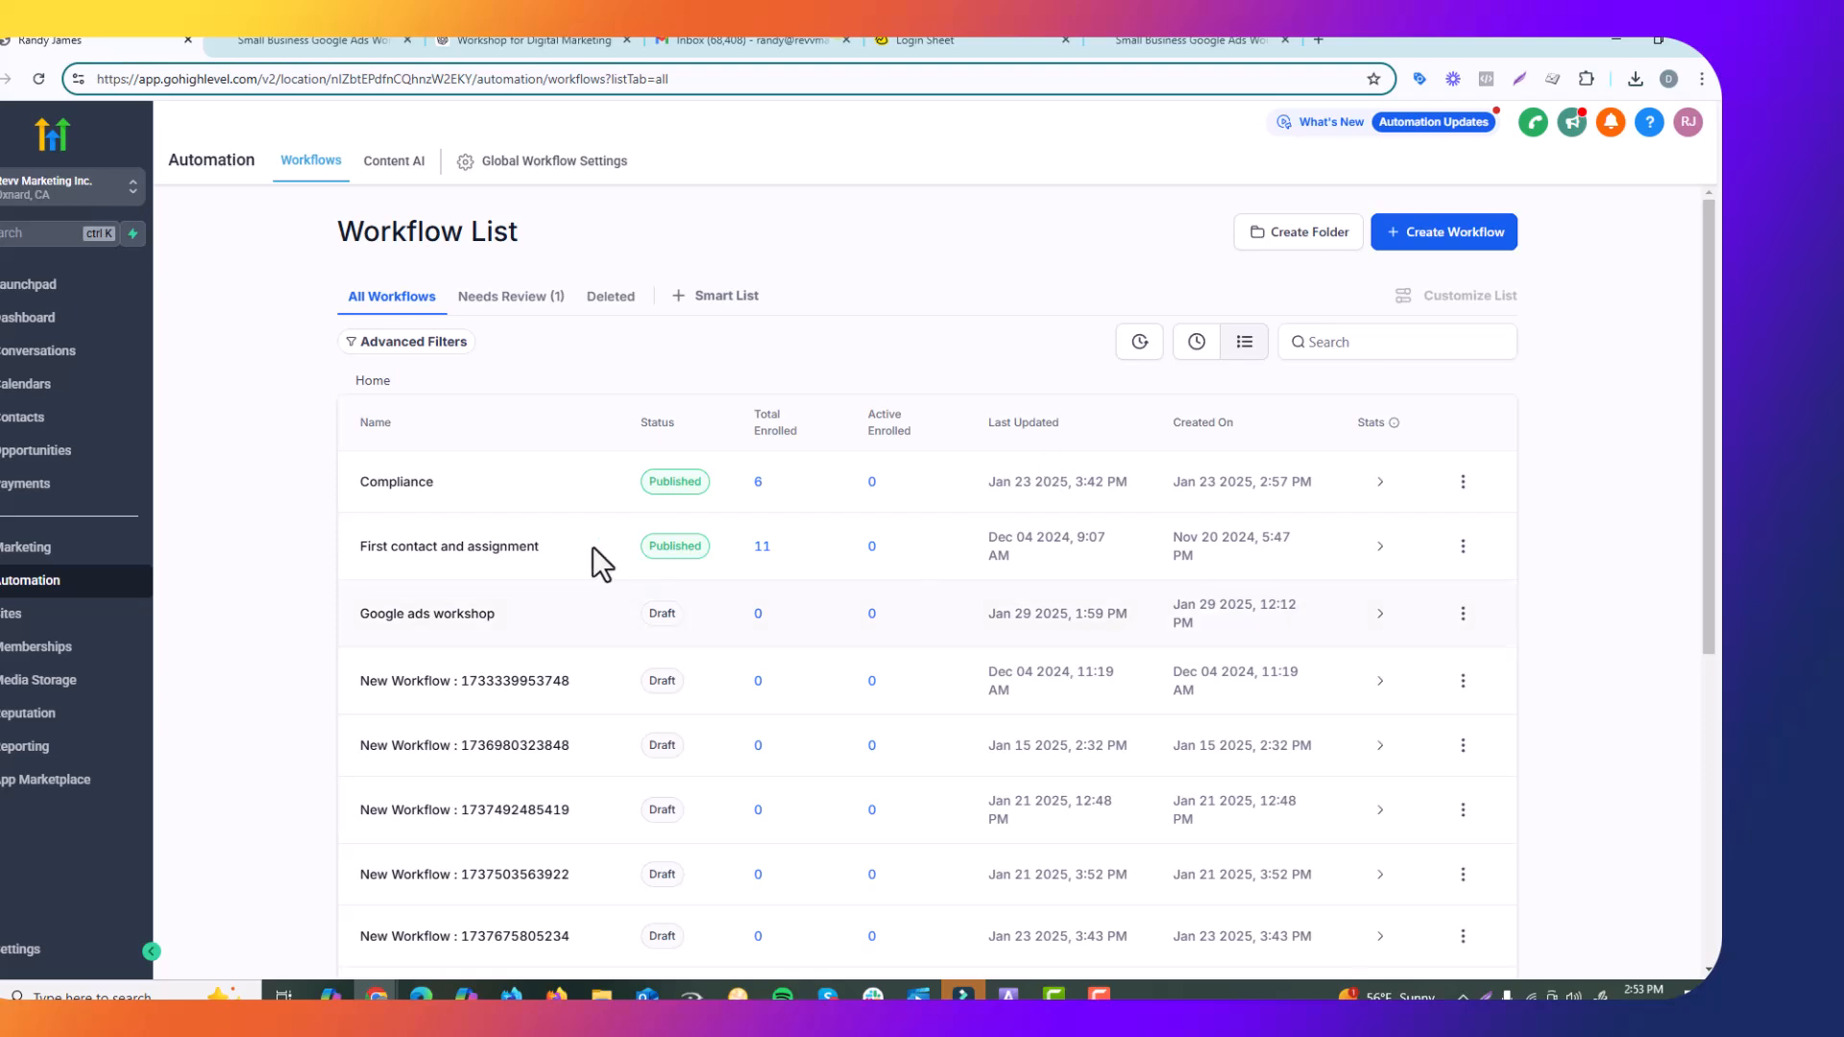
click(422, 613)
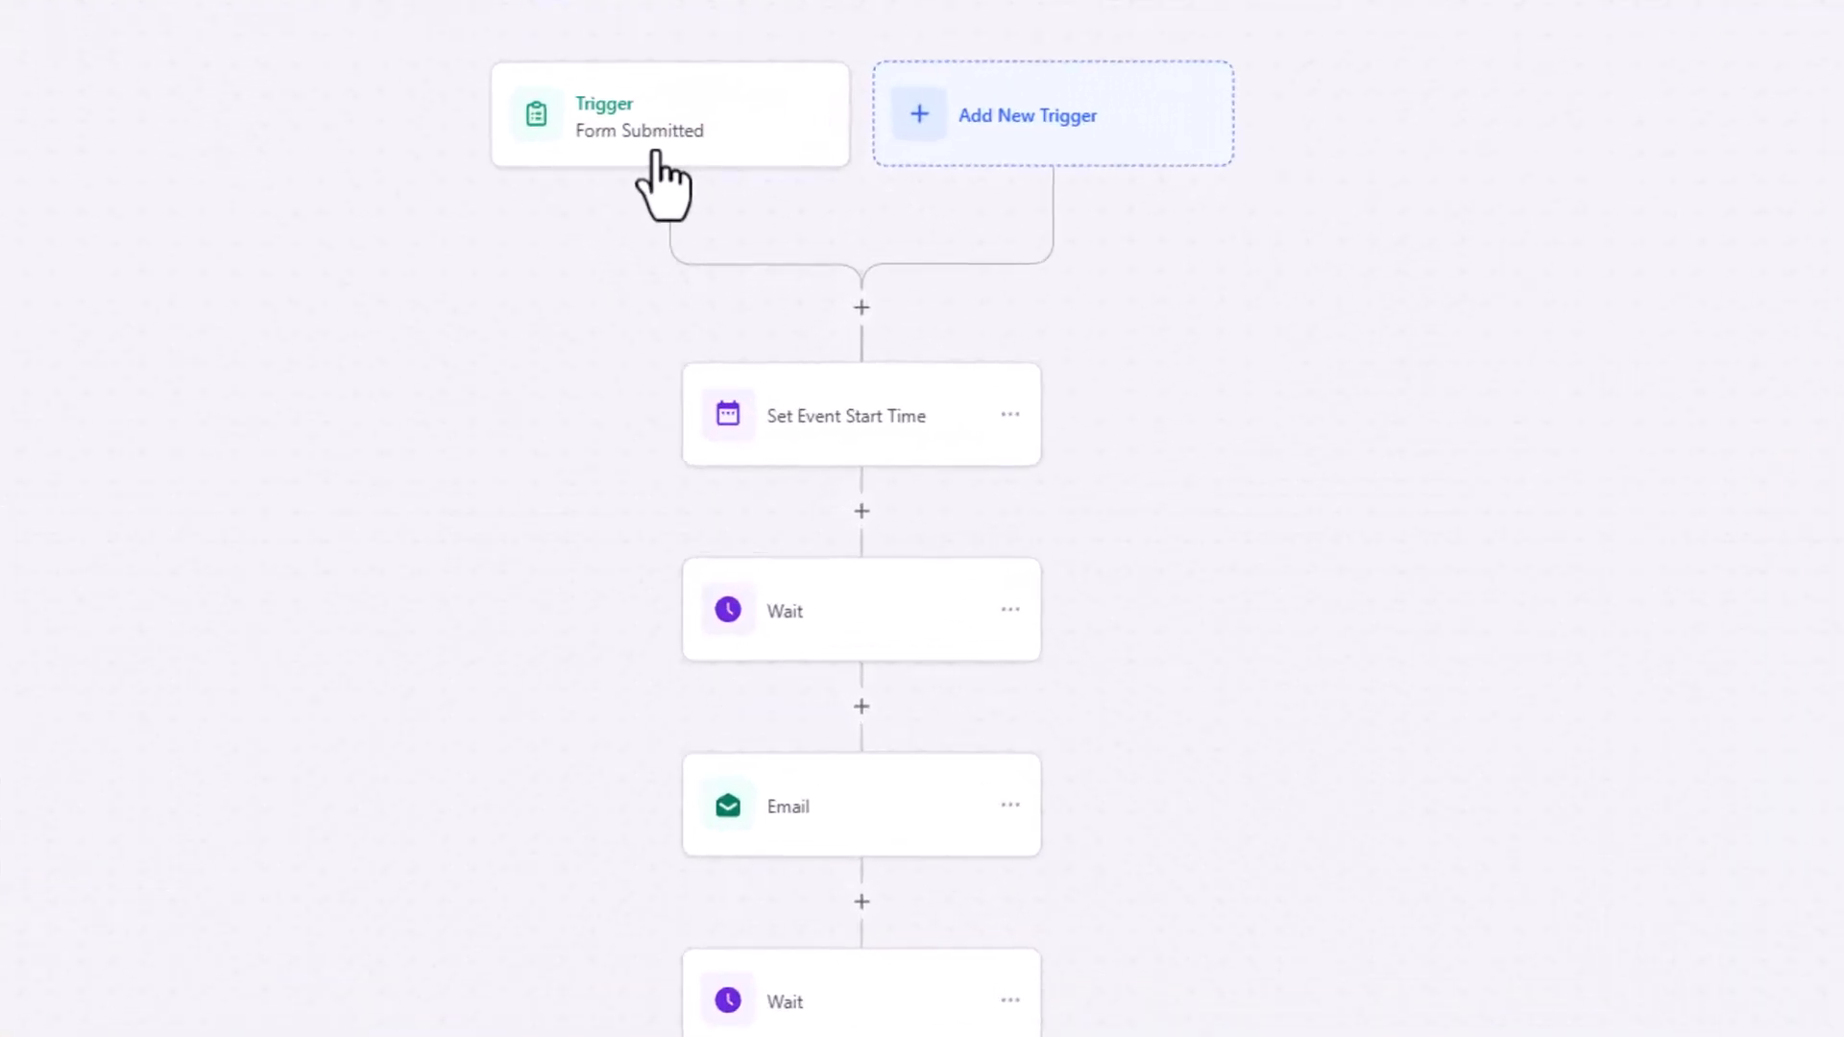
click(656, 153)
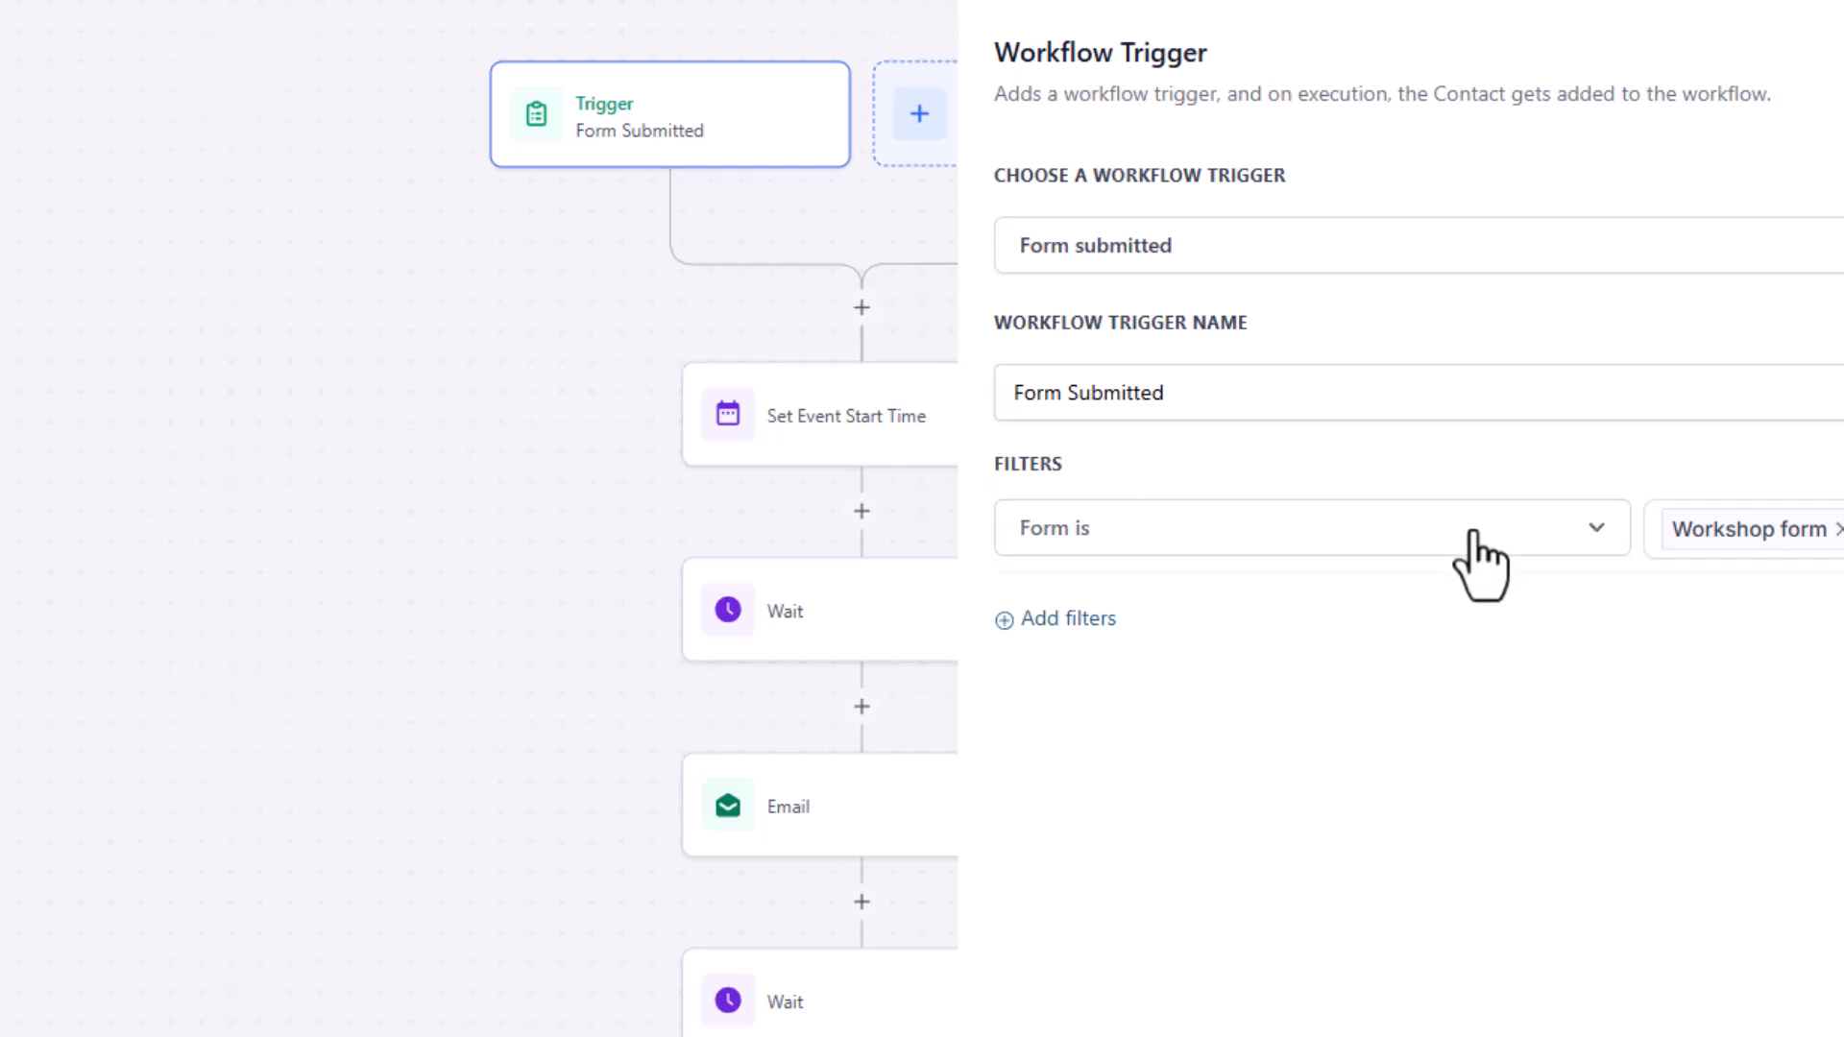
click(1841, 54)
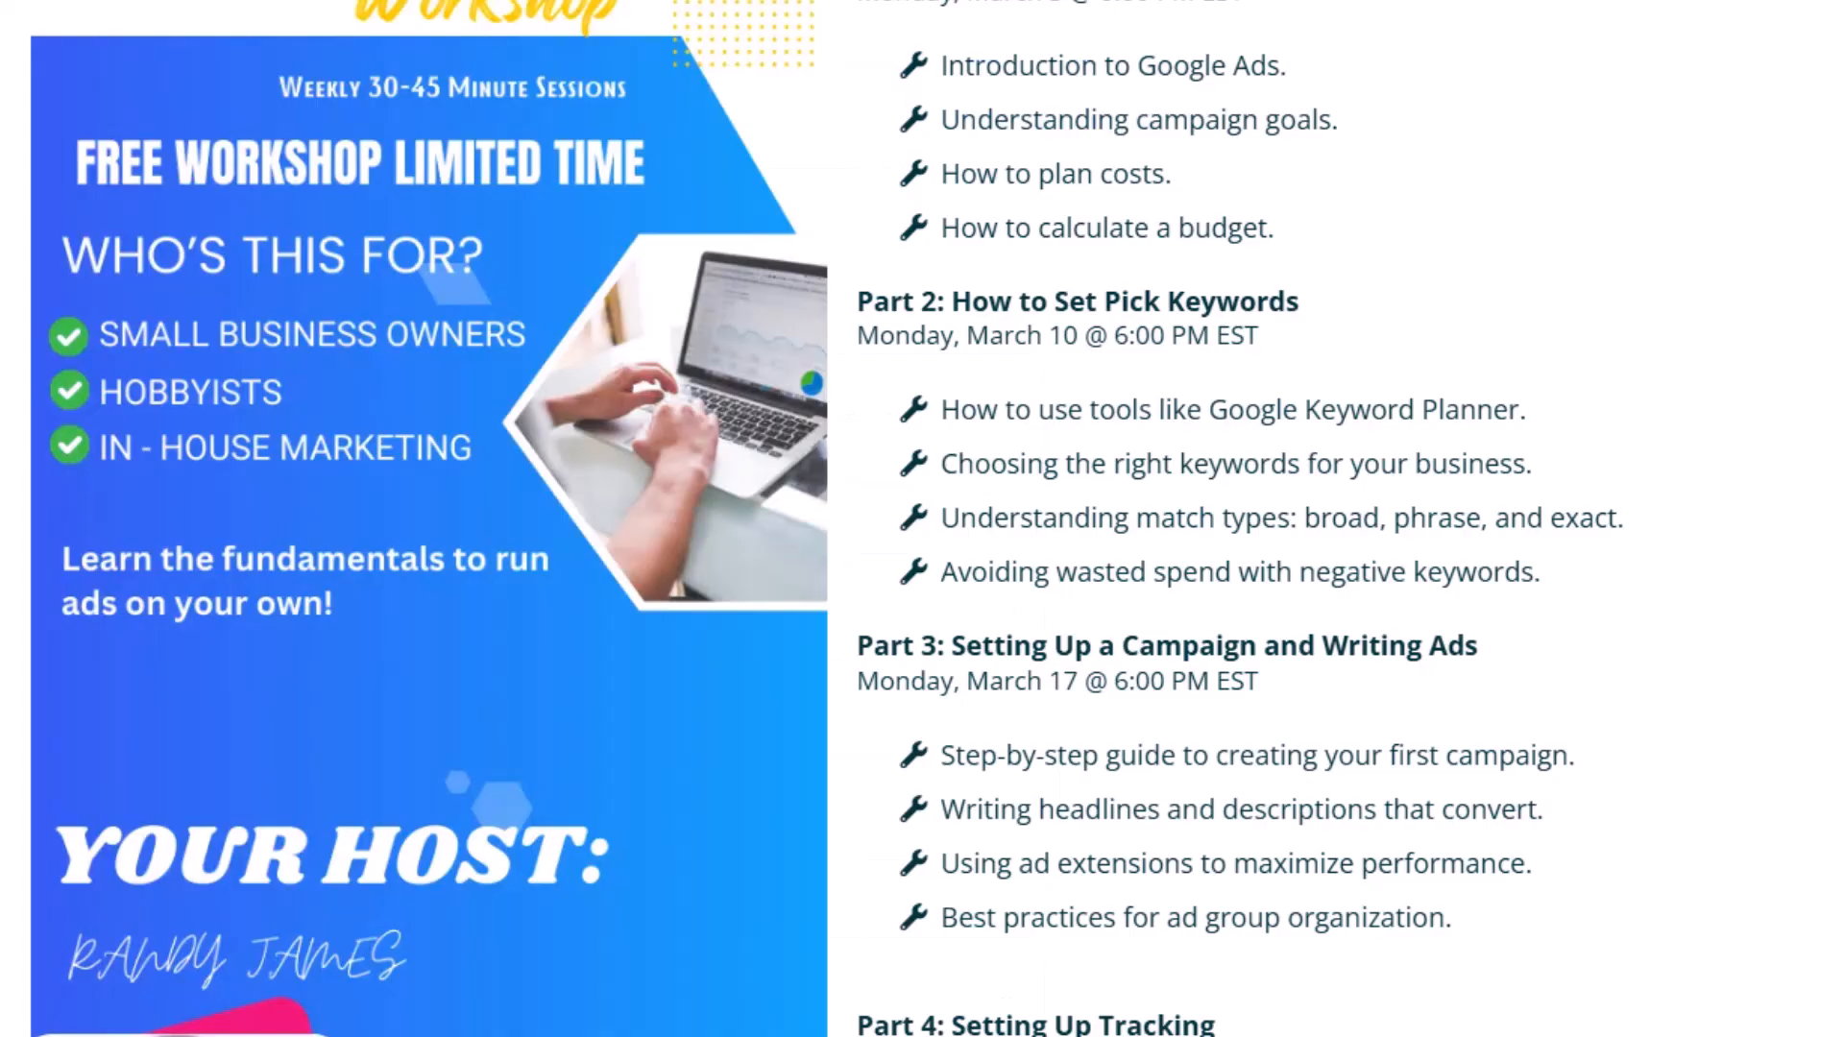
- Follow the landing page's sign-up link and view the page it leads to
scroll(922, 519, down, 7)
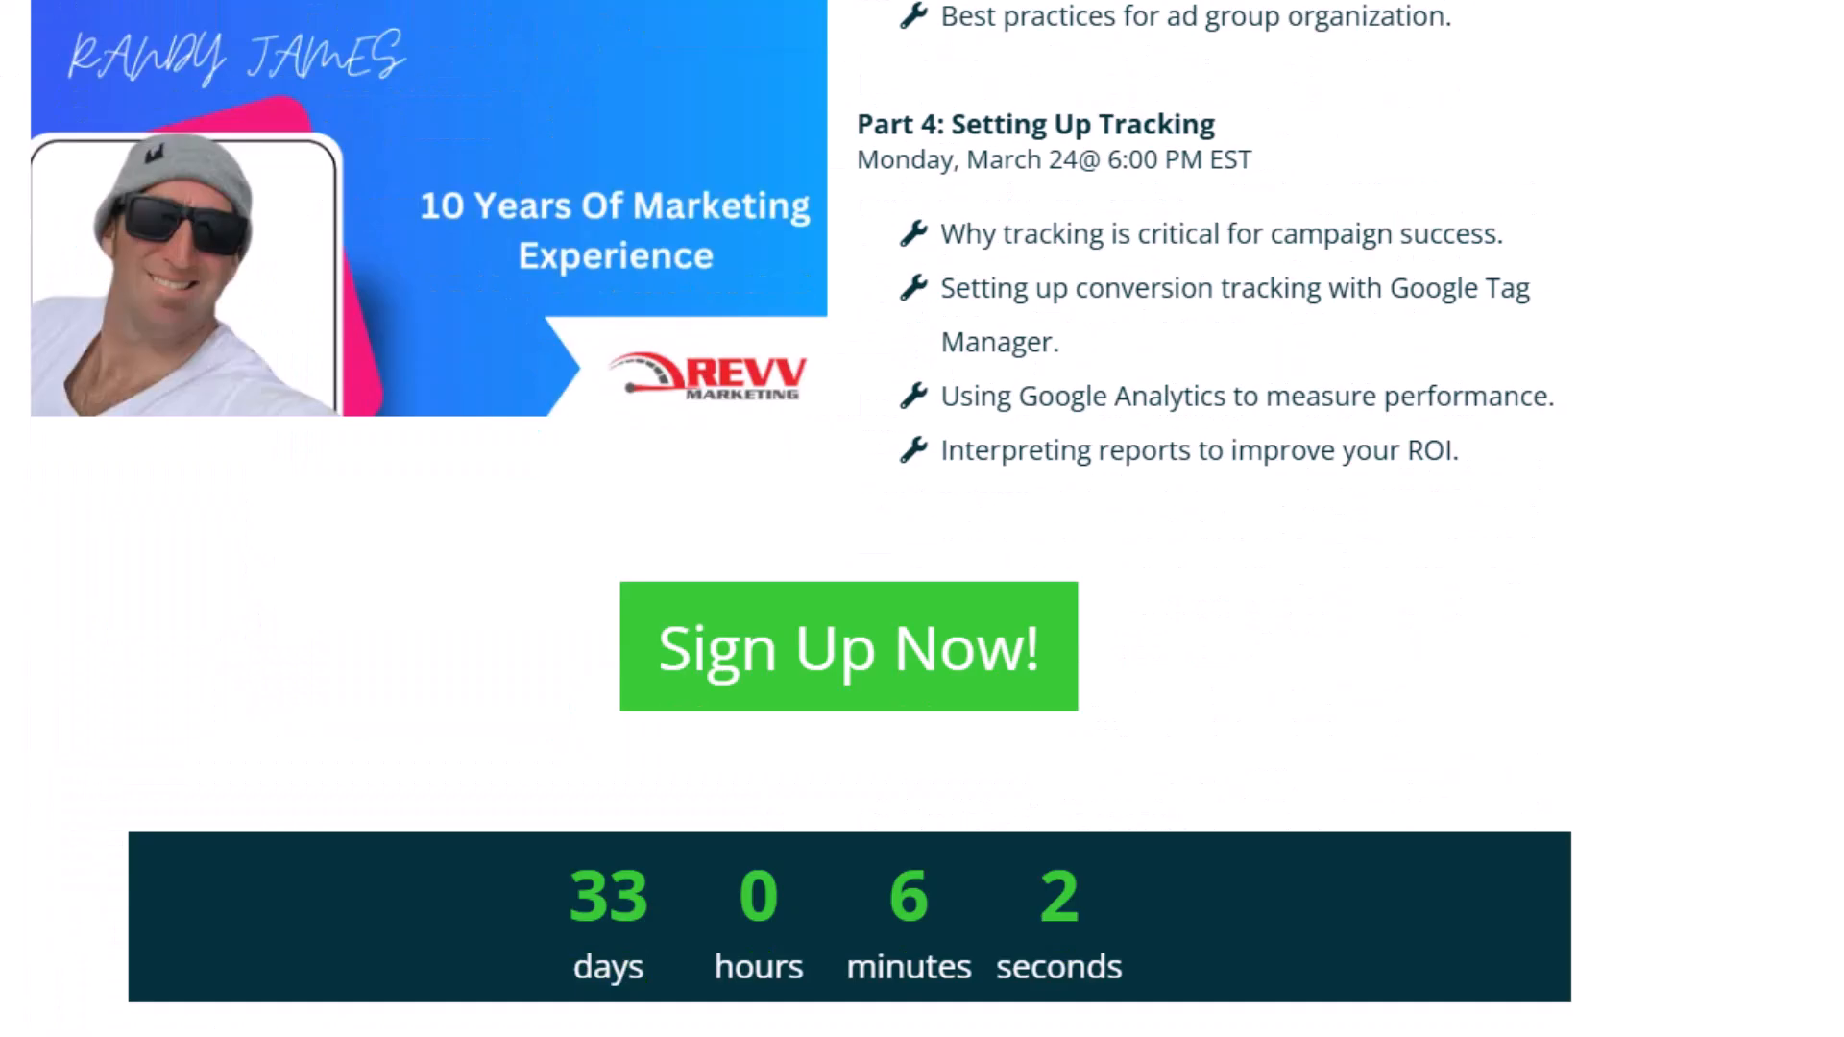
click(1018, 656)
scroll(411, 317, down, 6)
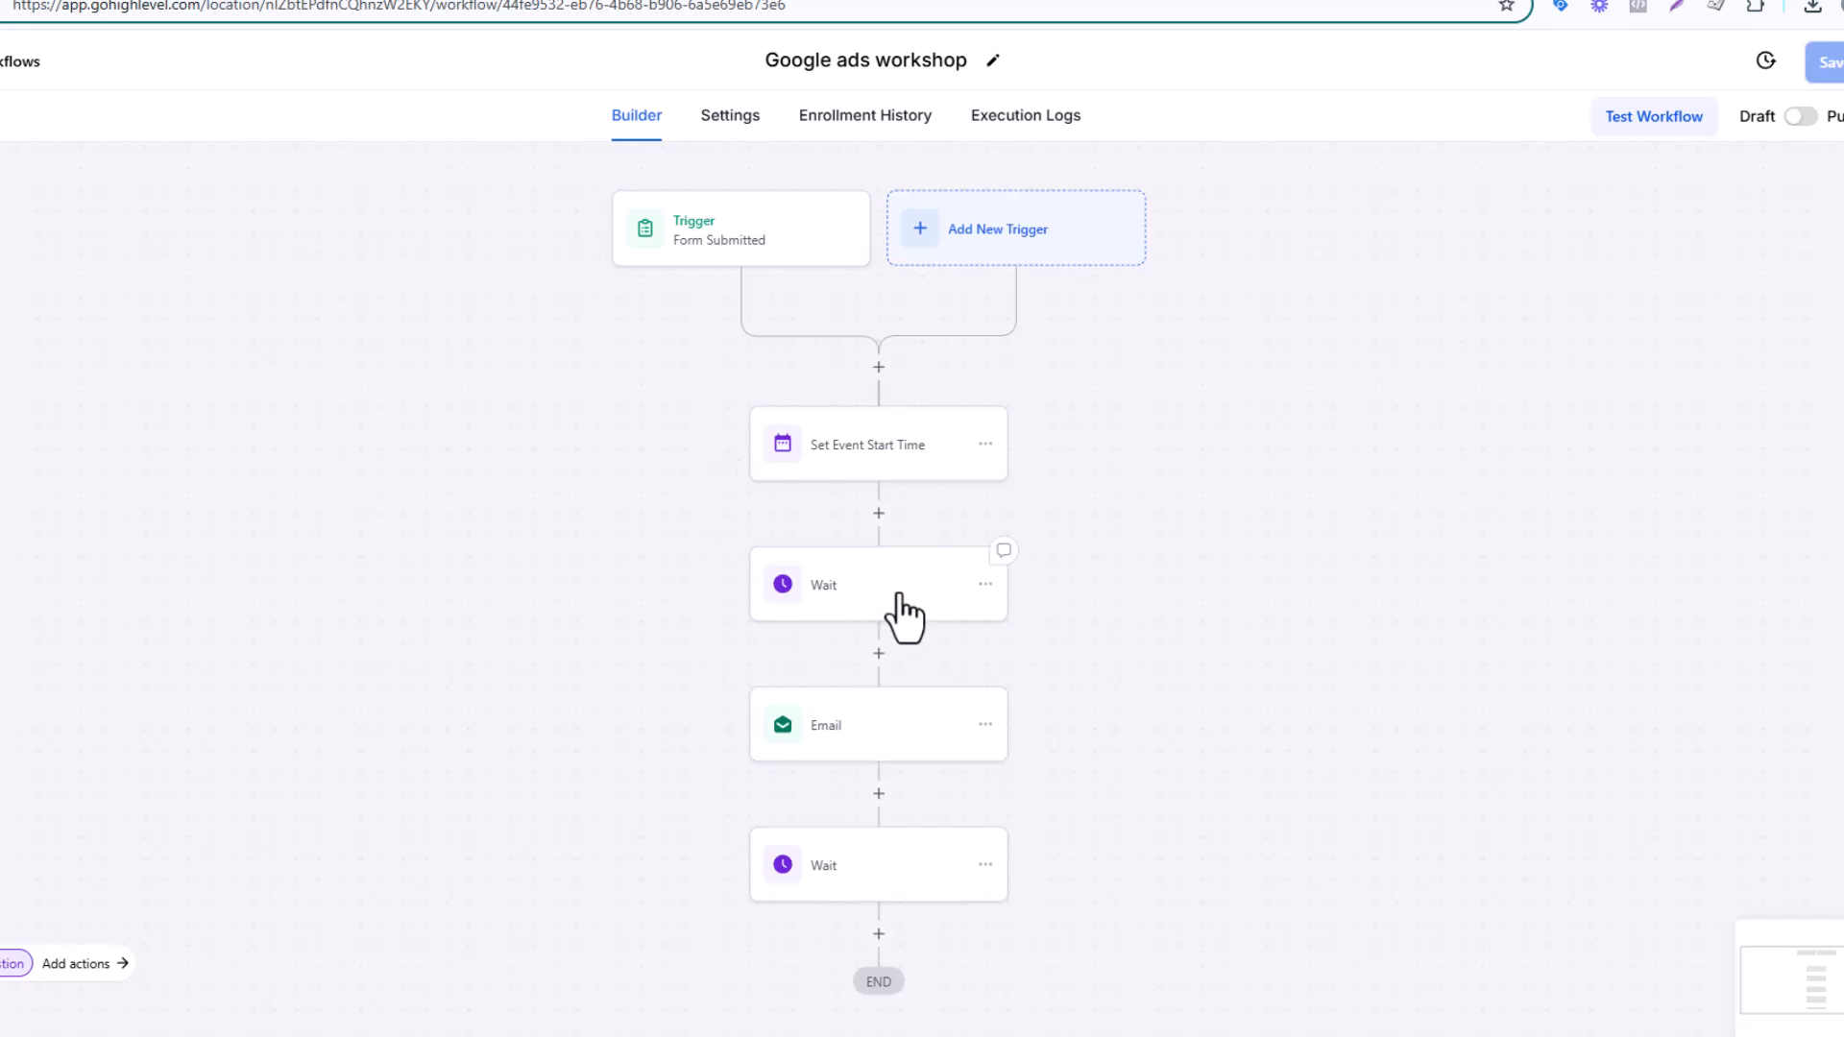
- Inspect the workflow's Wait and Email actions, including the email template and the last Wait action's timing
click(900, 598)
click(1734, 1007)
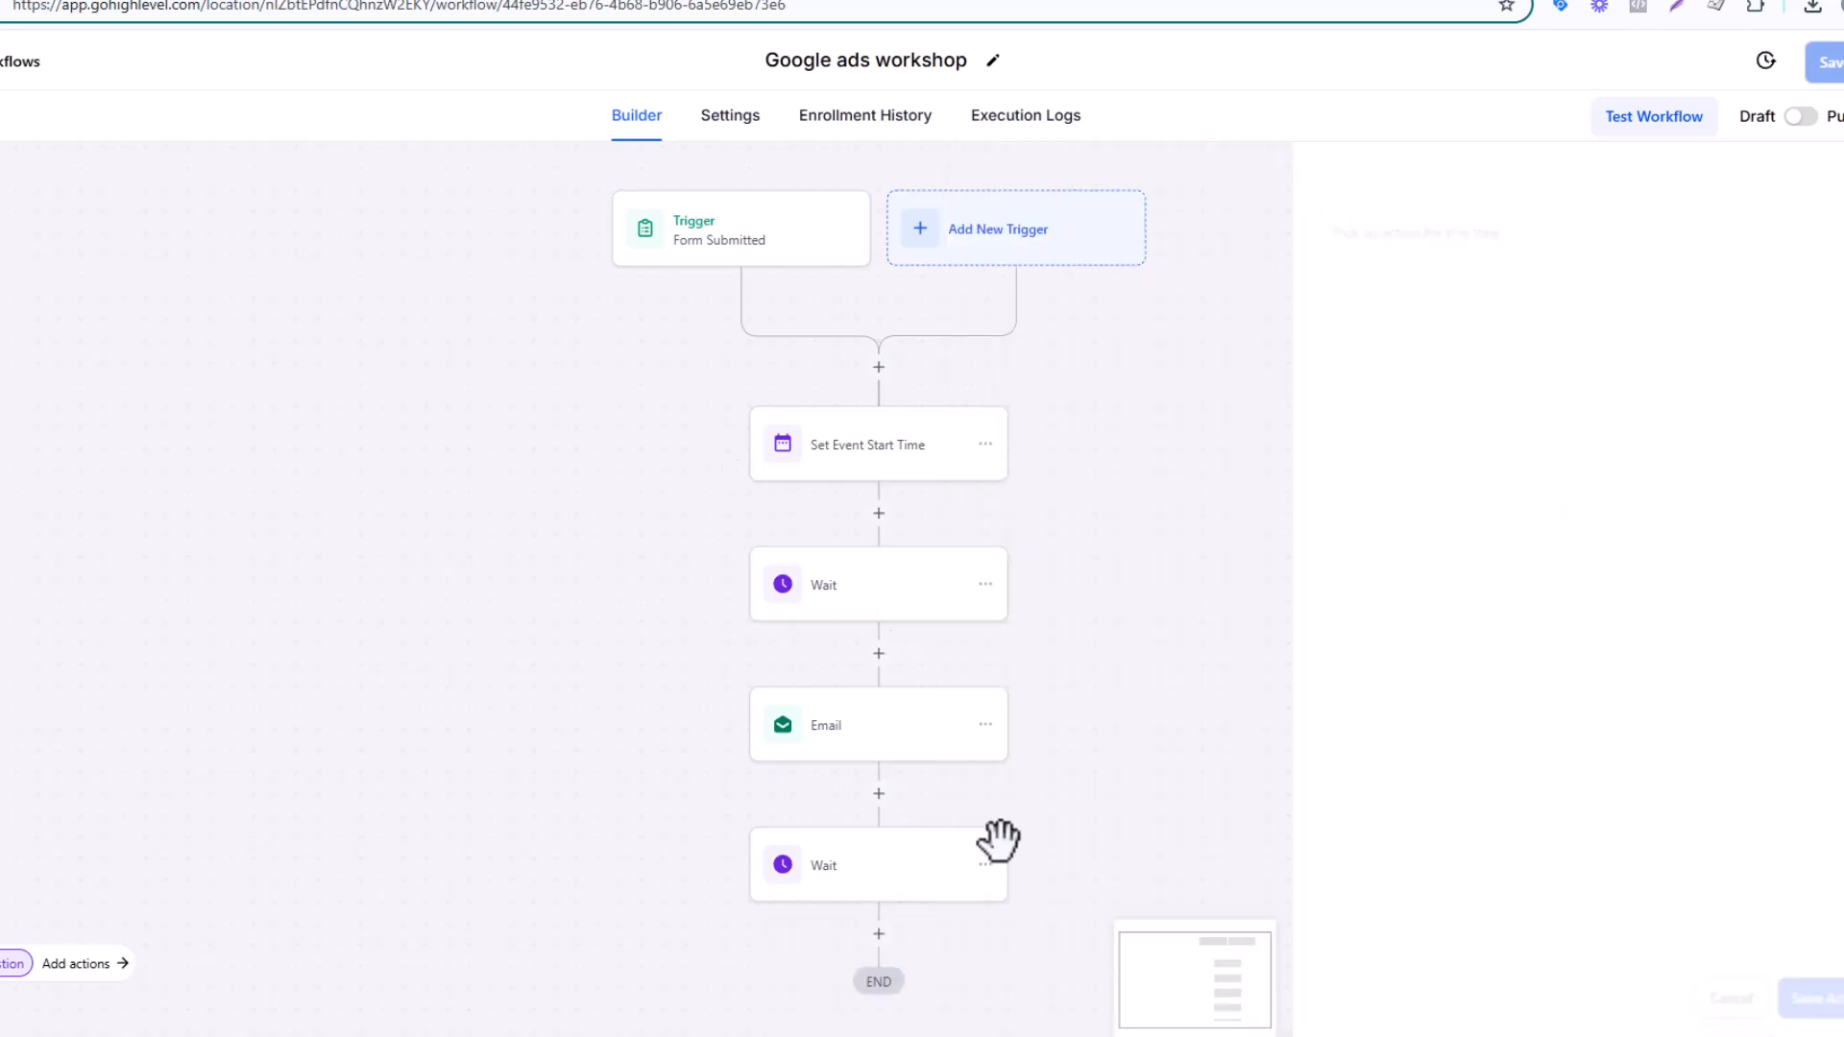
click(913, 740)
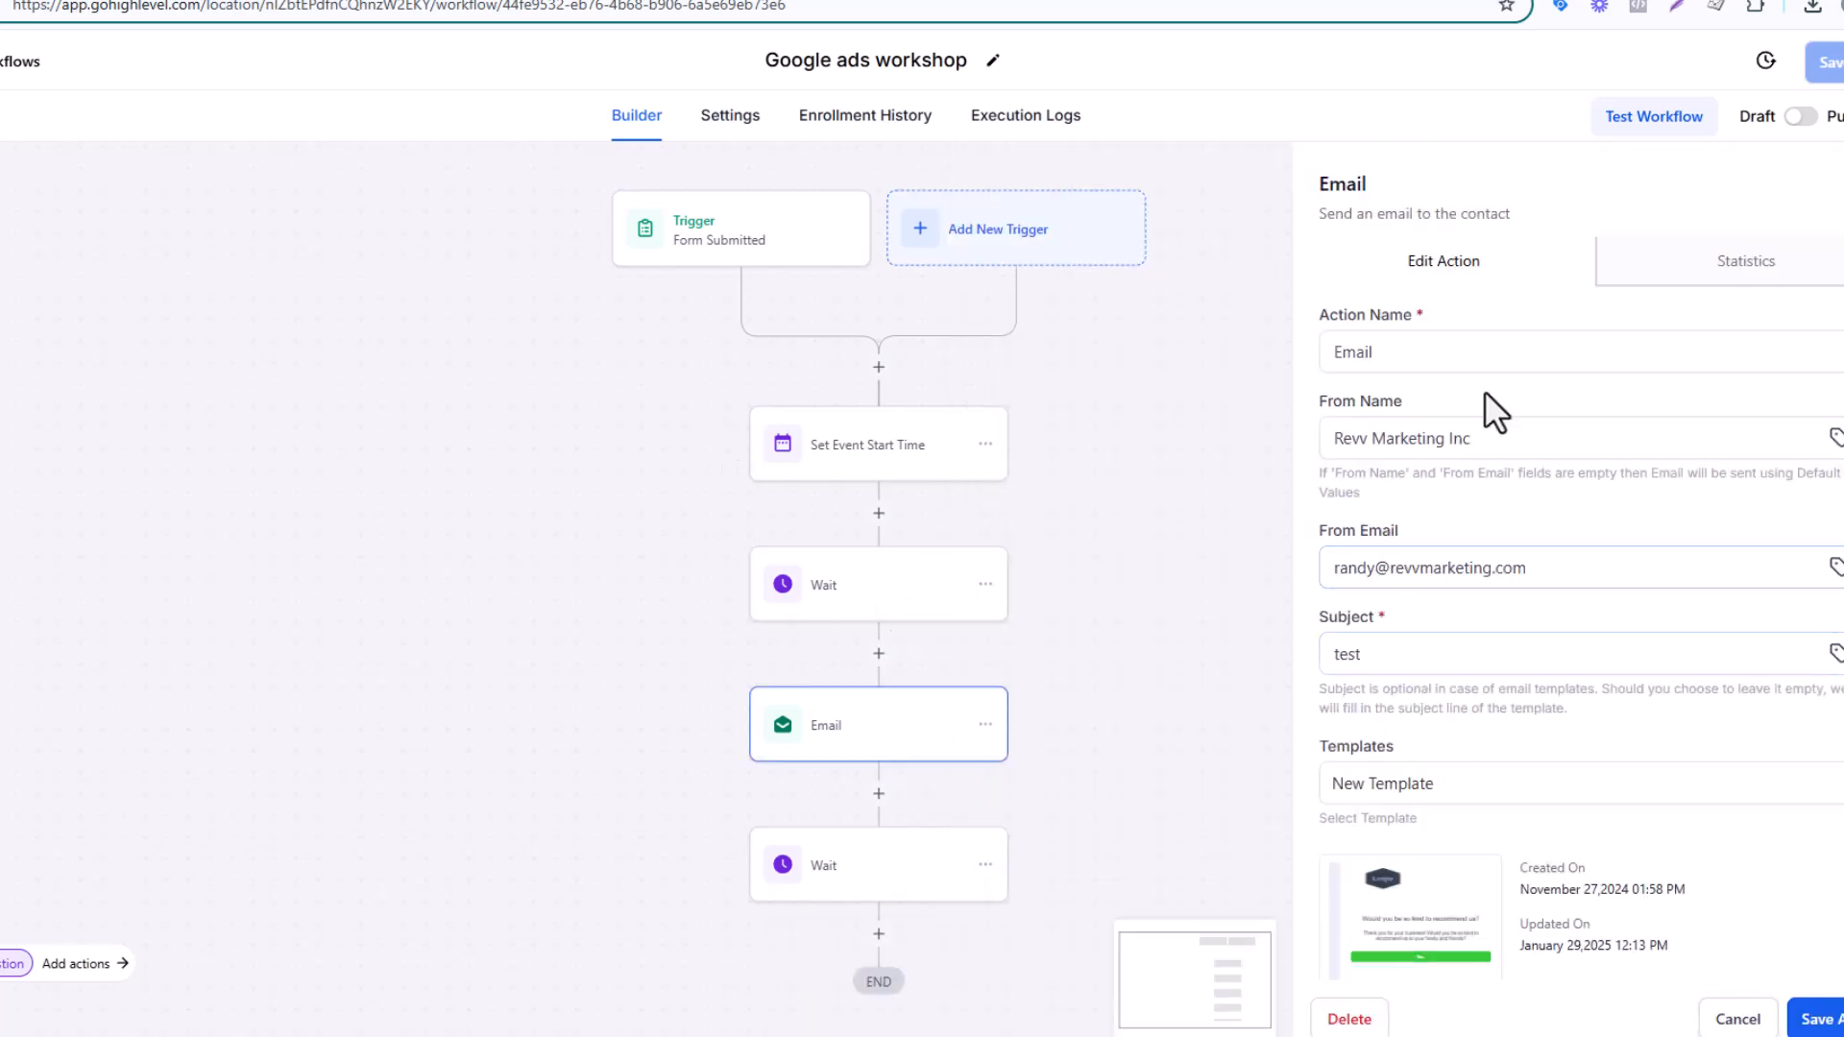
scroll(1438, 613, down, 3)
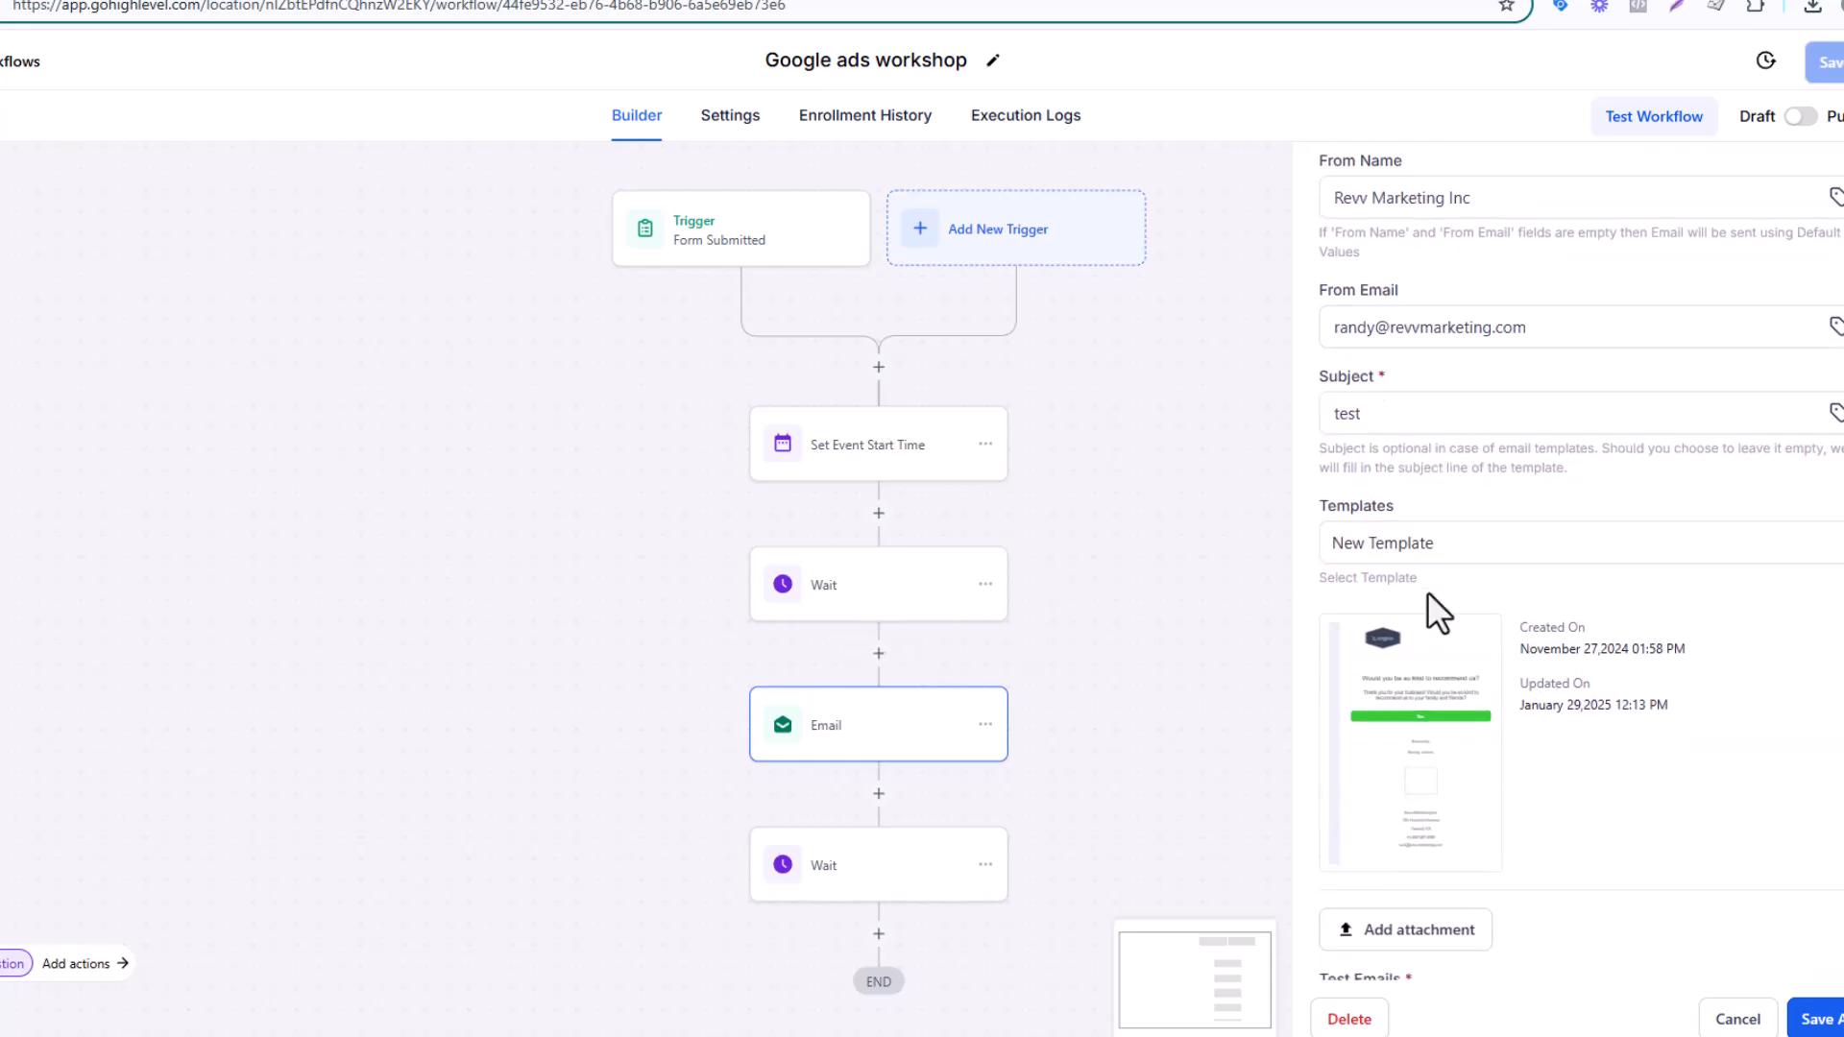
scroll(1438, 612, down, 1)
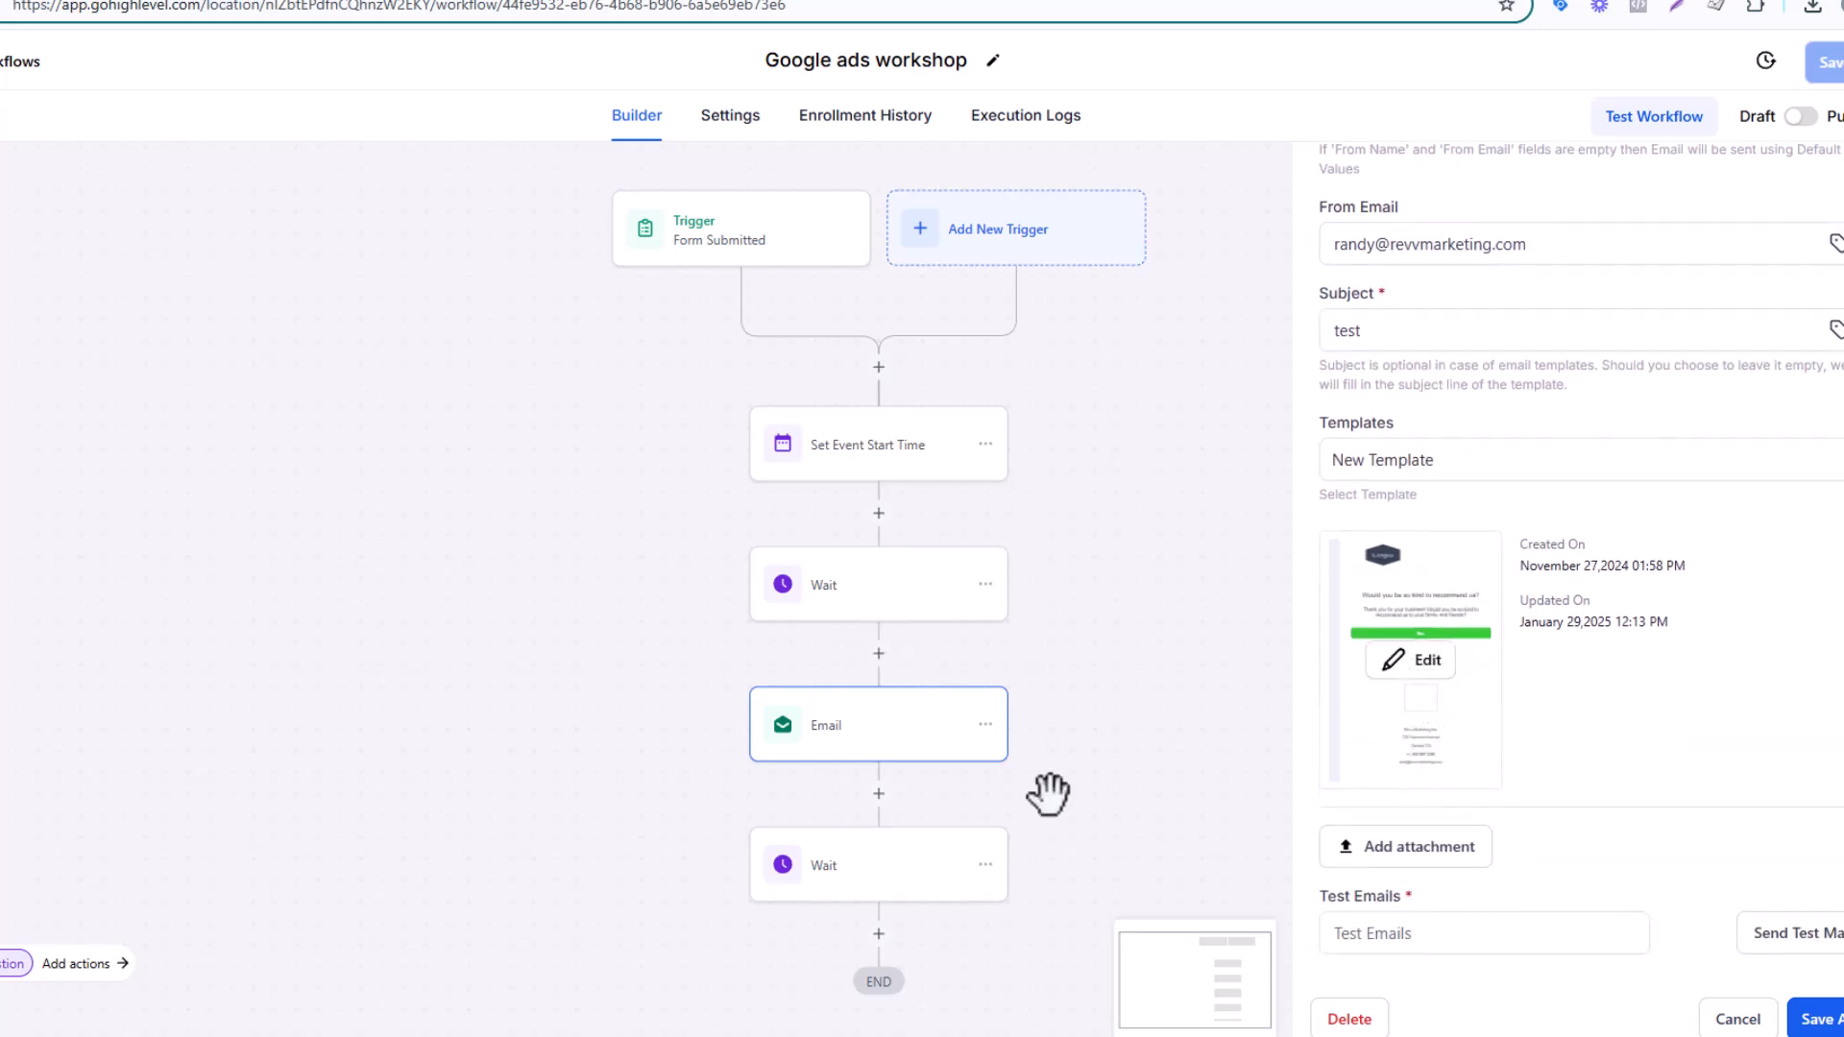
click(870, 879)
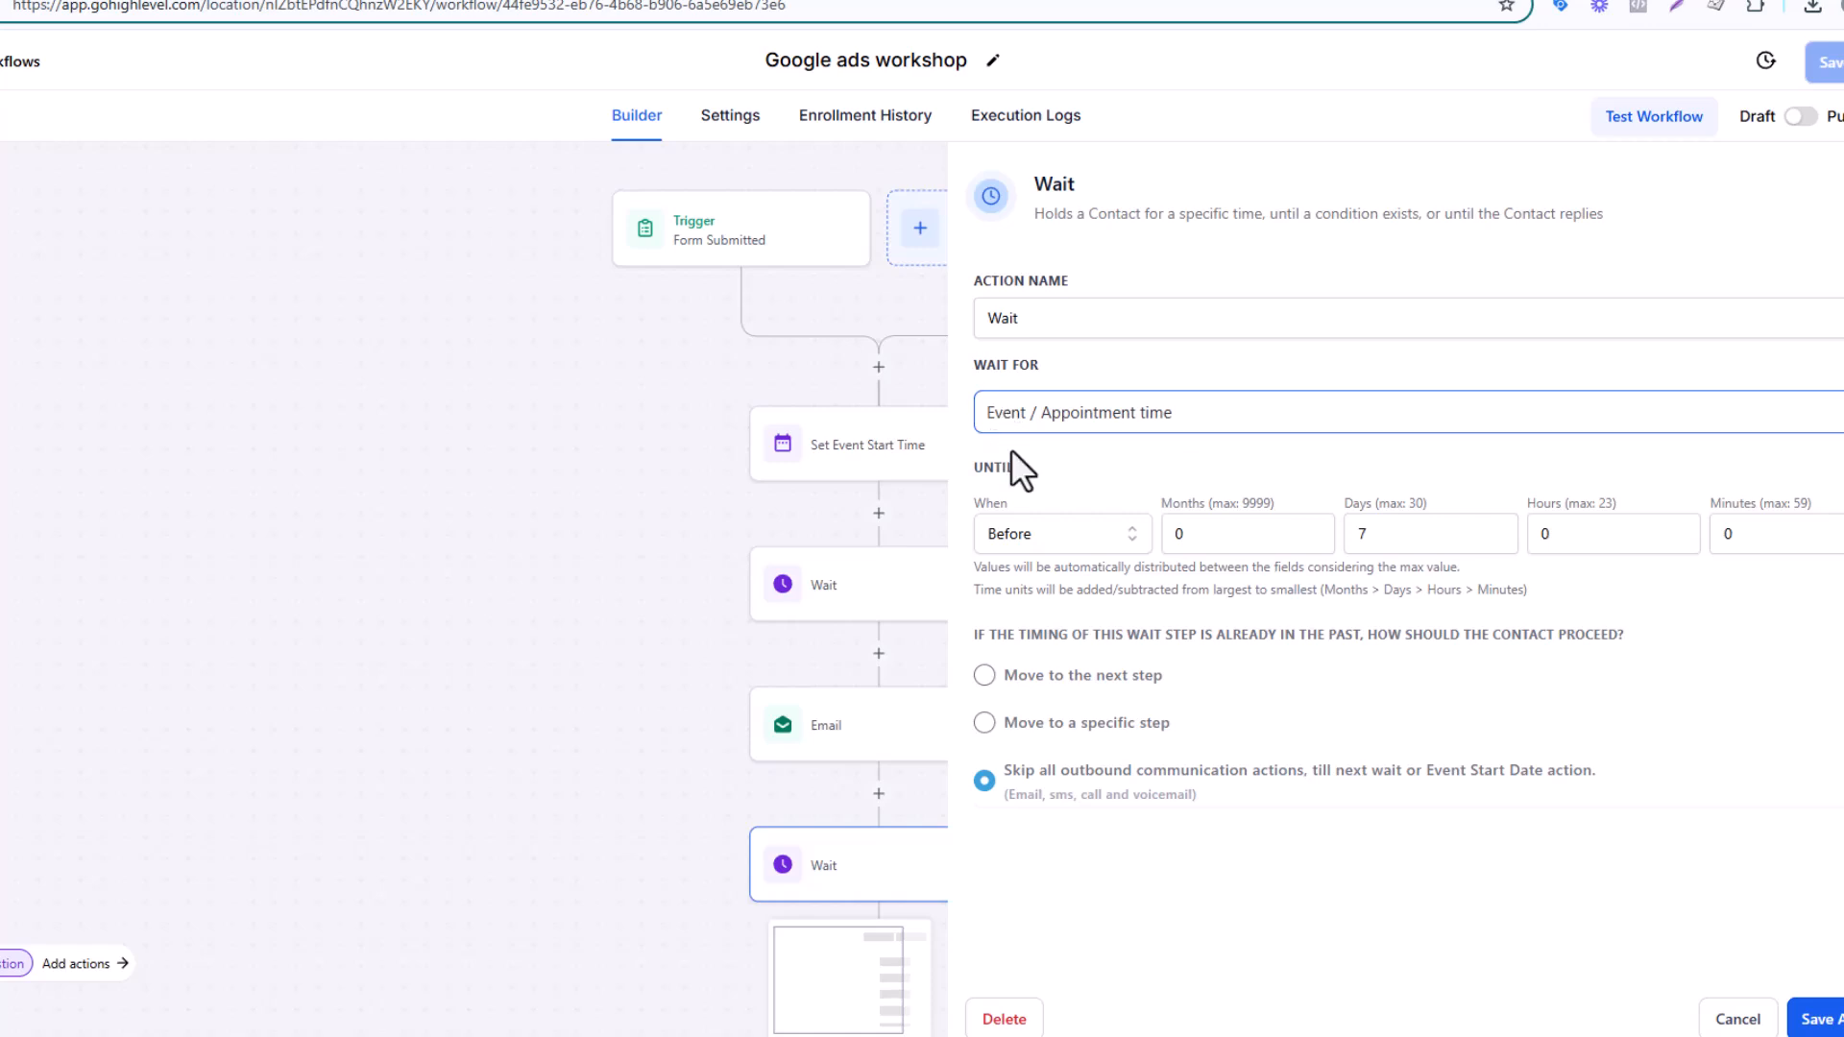
- Delete the Set Event Start Time action from the workflow
click(876, 461)
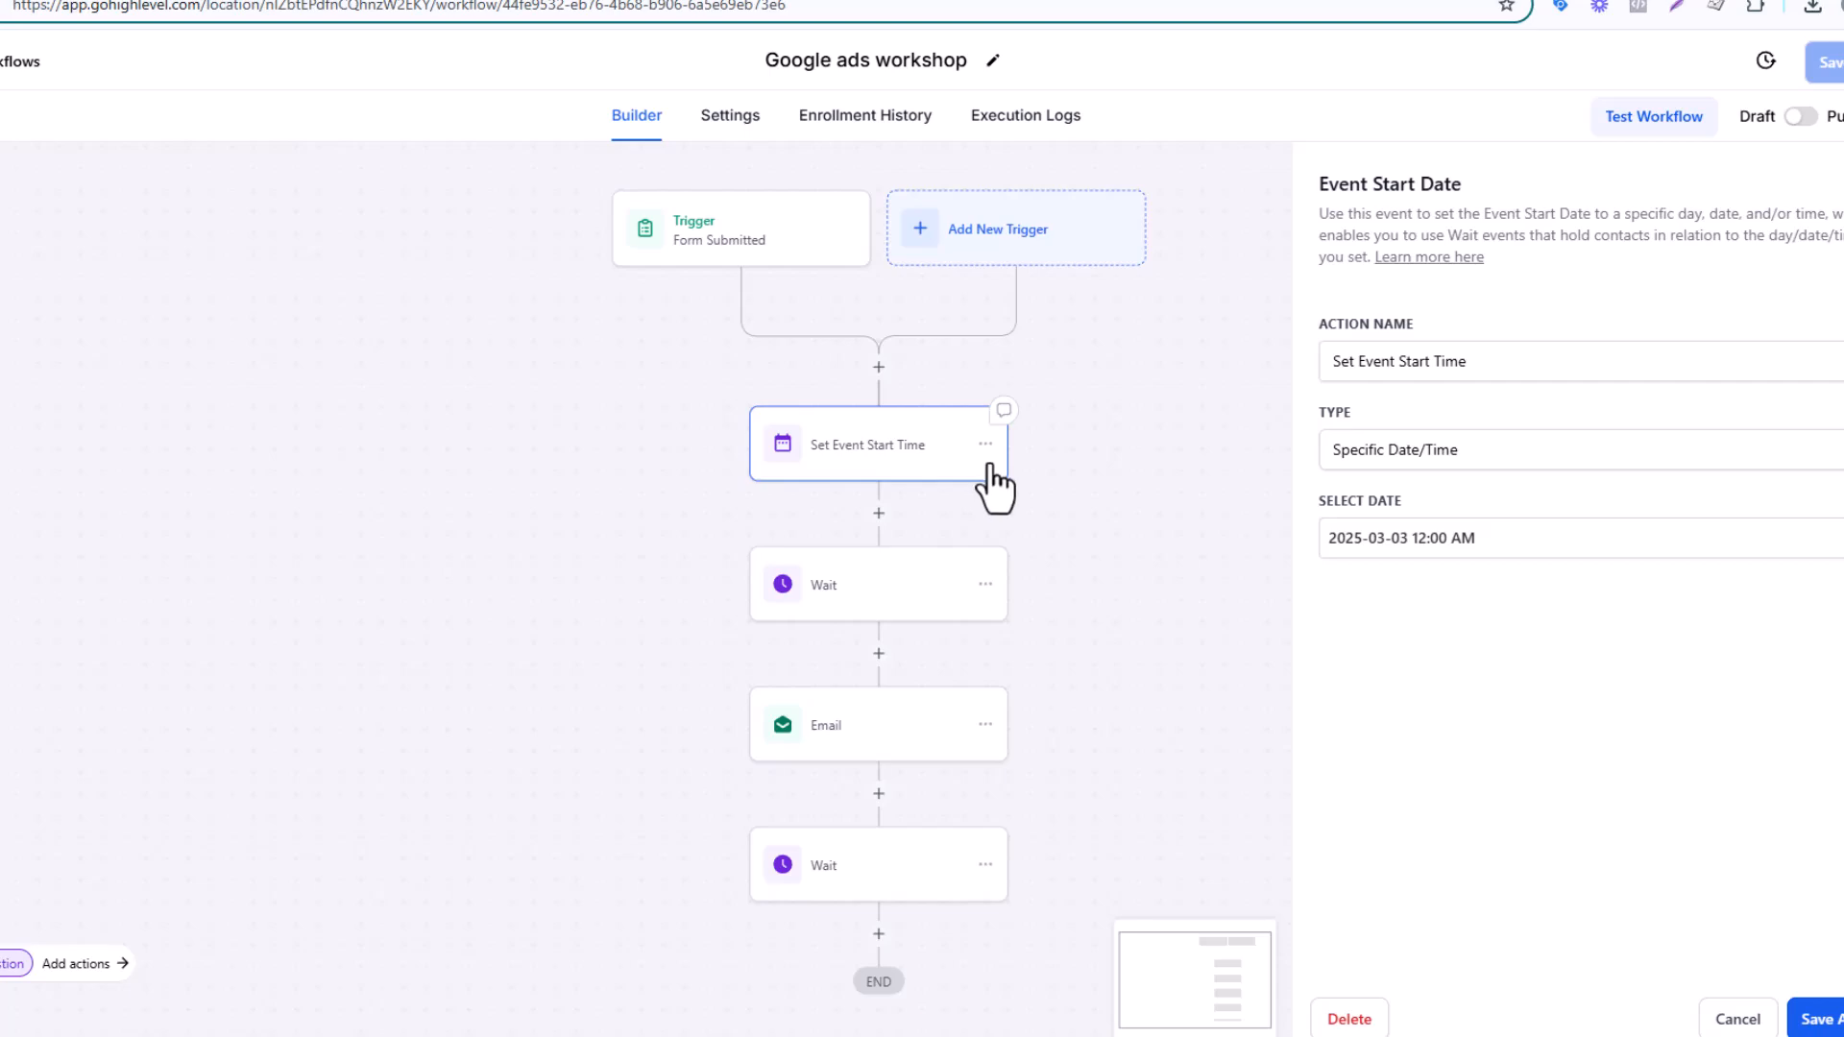
click(987, 449)
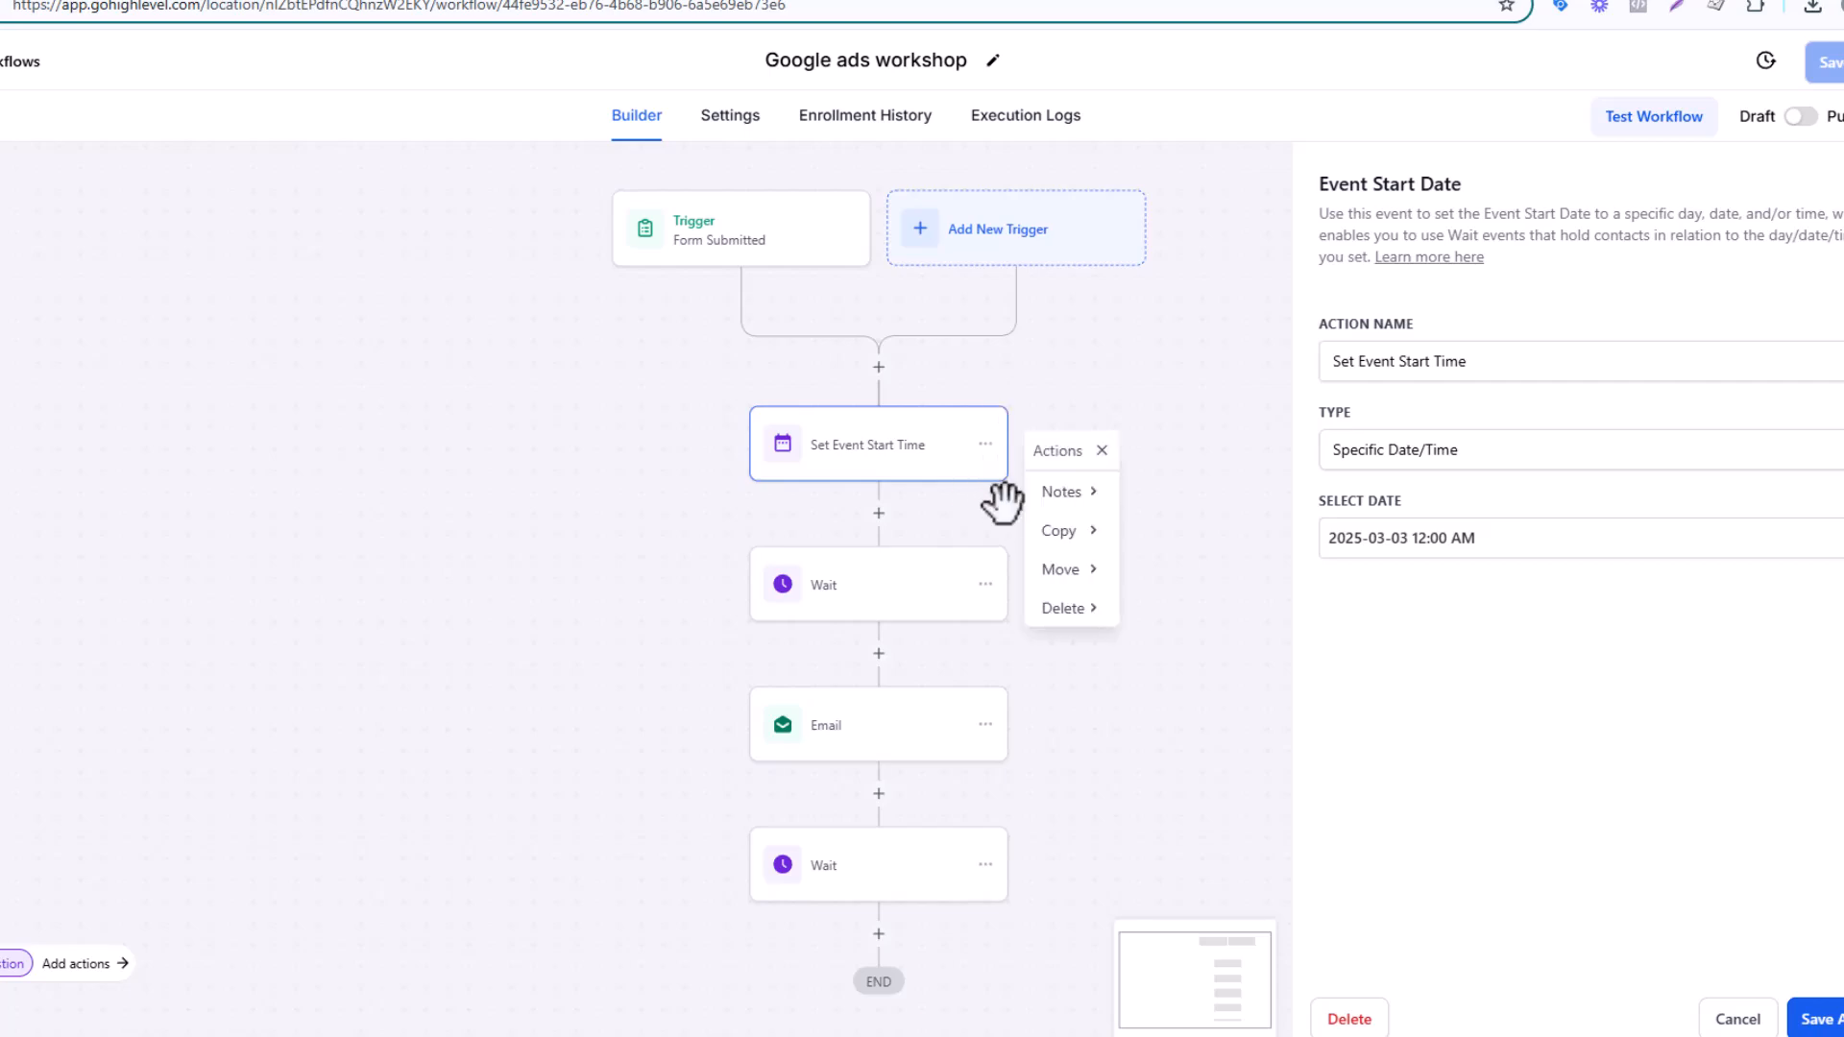
mouse_move(1068, 615)
click(1183, 493)
click(1081, 609)
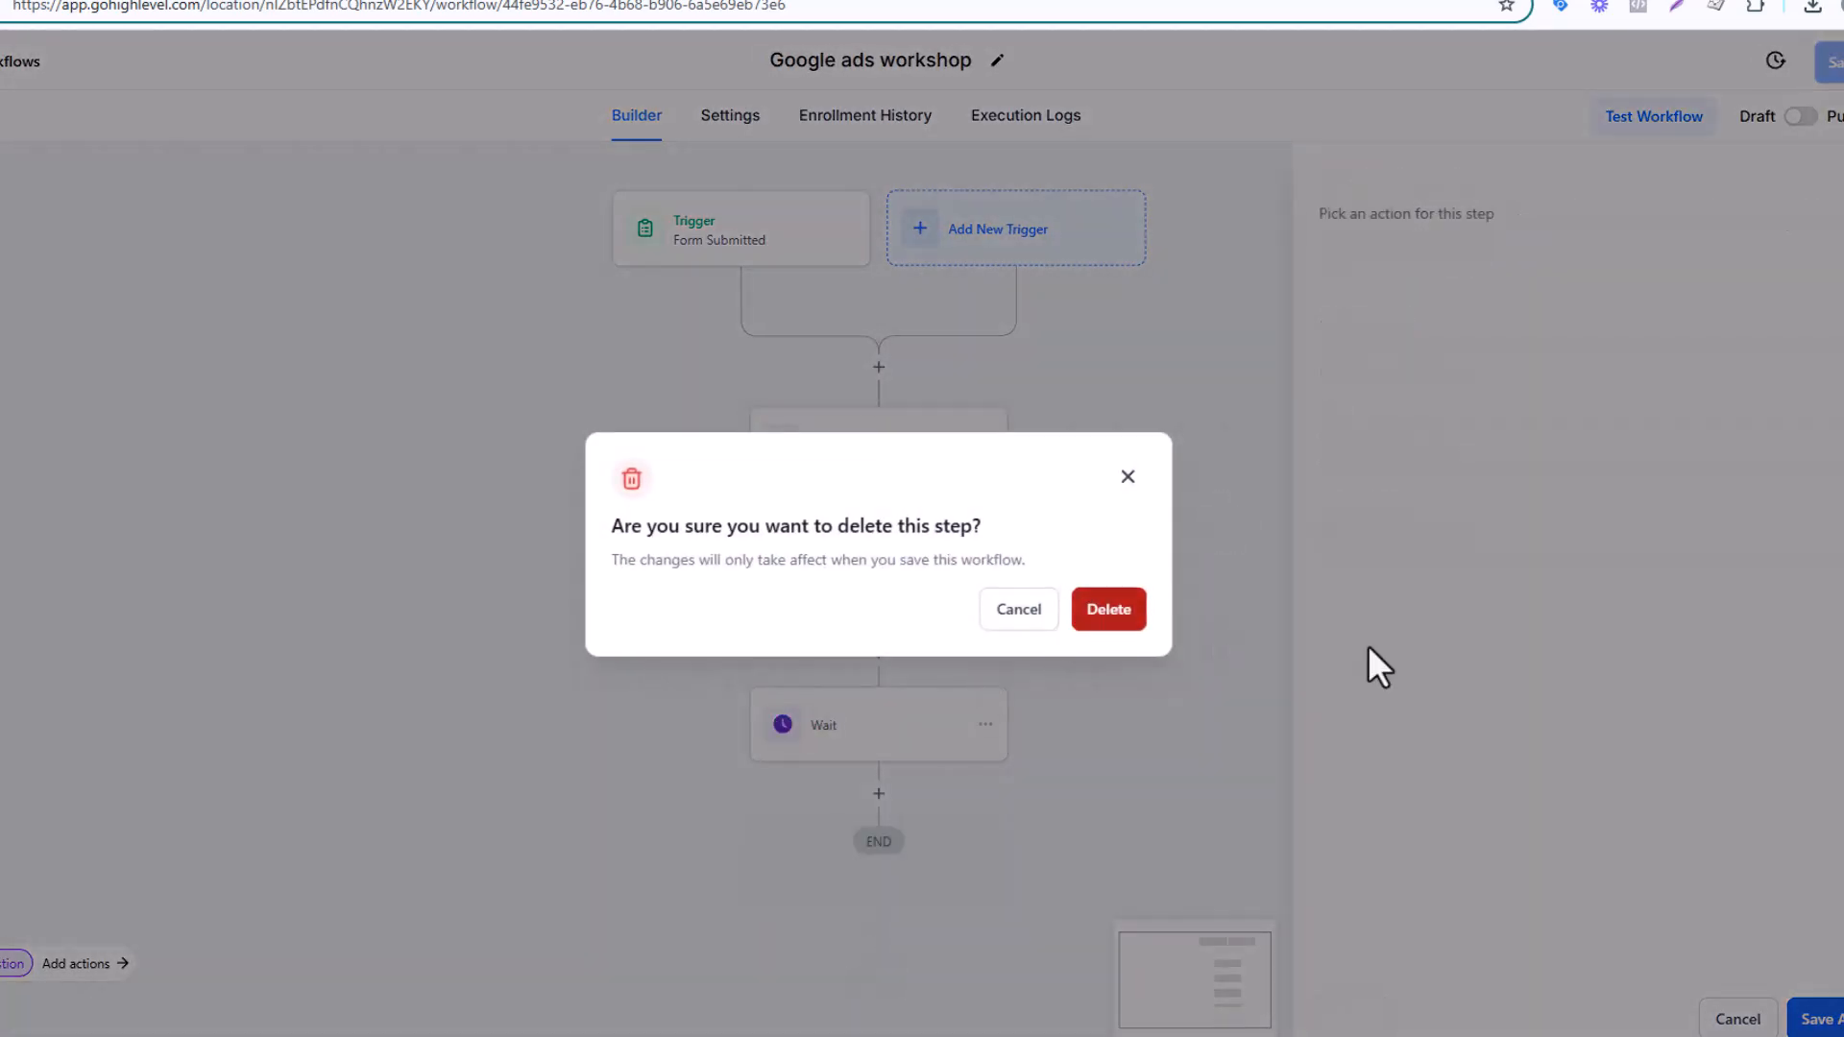
- Add a Set Event Start Date action directly below the trigger, finding it with the search term "set"
click(879, 366)
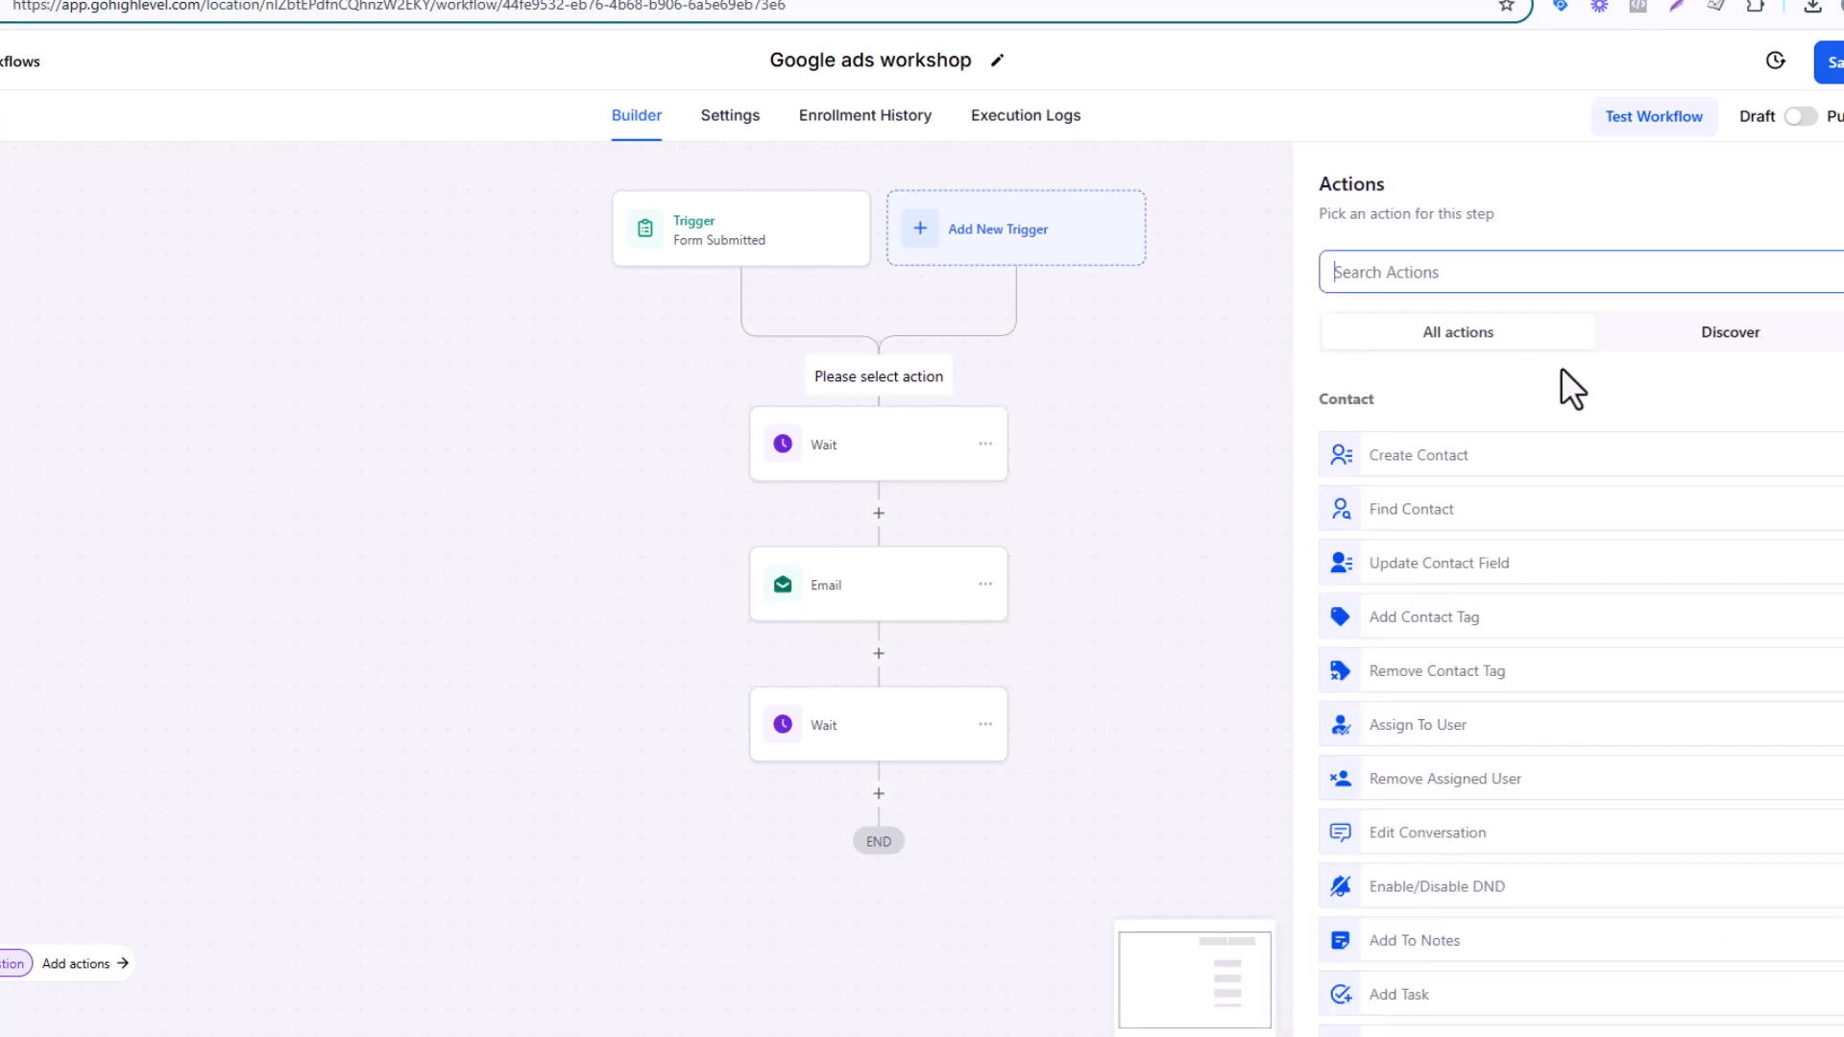
click(1536, 271)
text(ste)
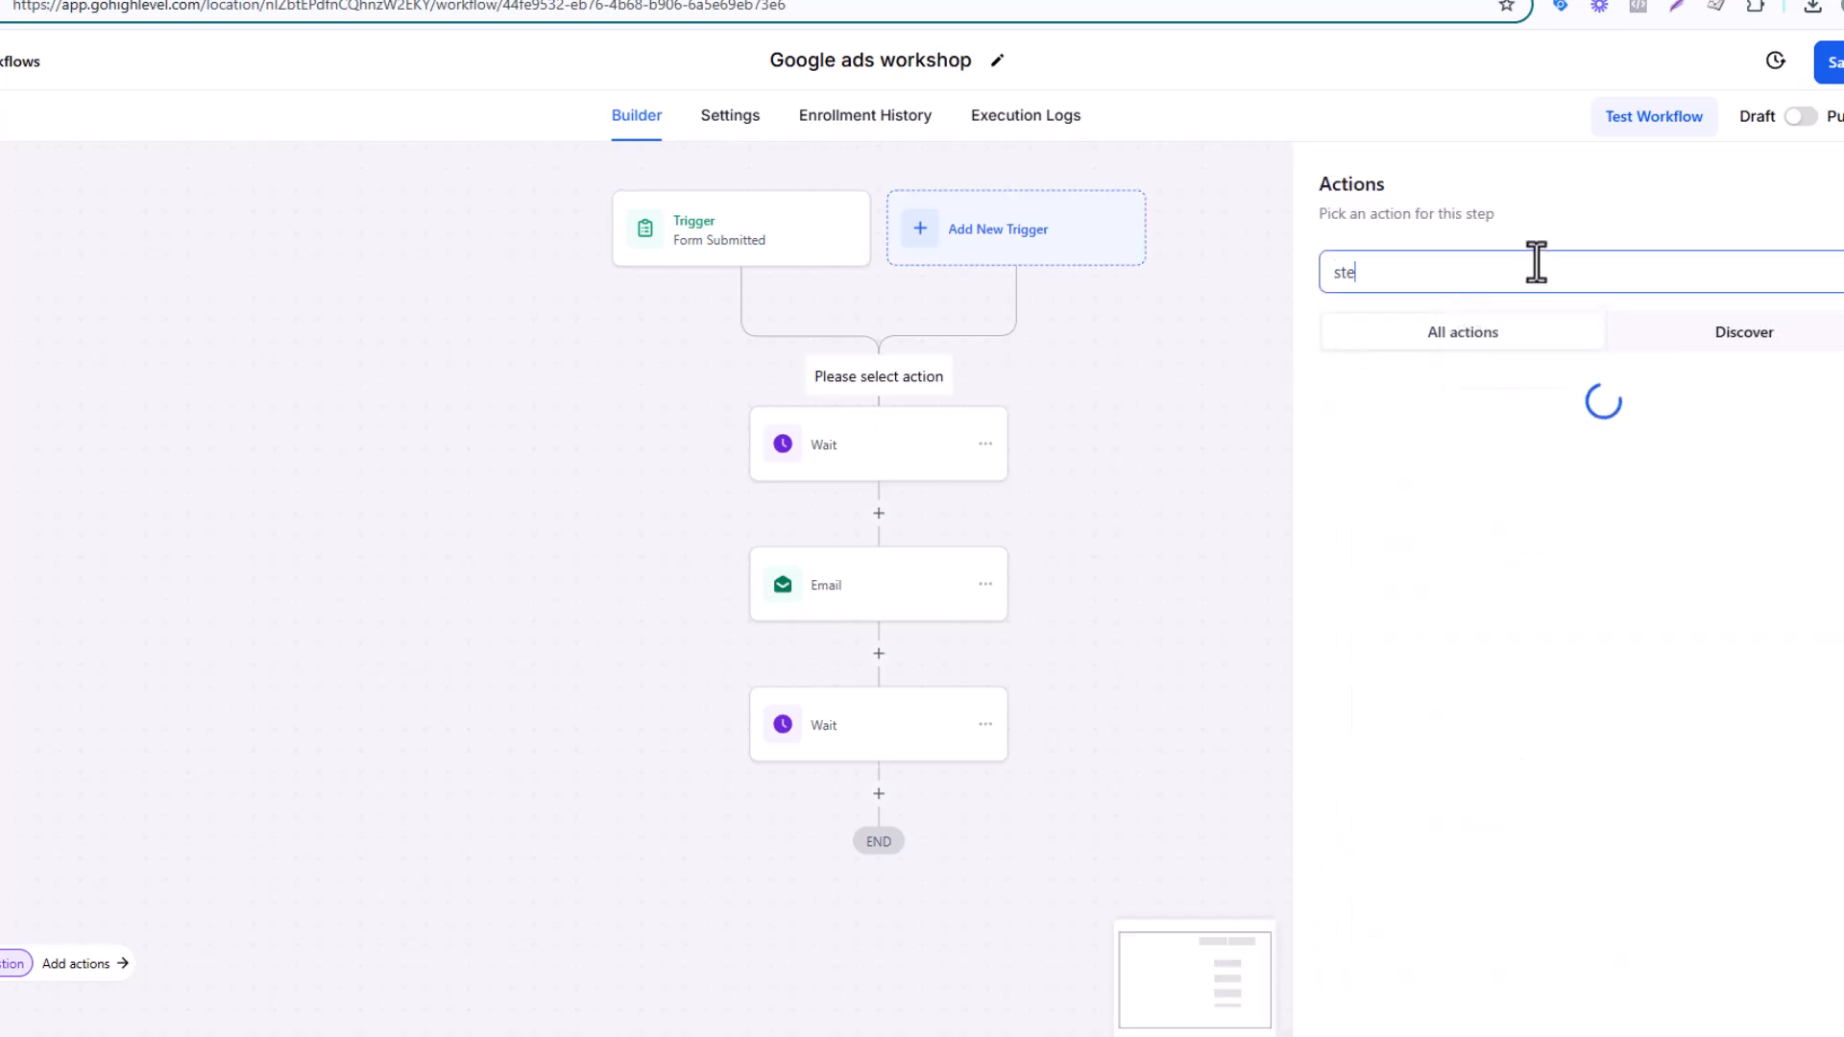
key(BackSpace)
key(BackSpace)
text(et)
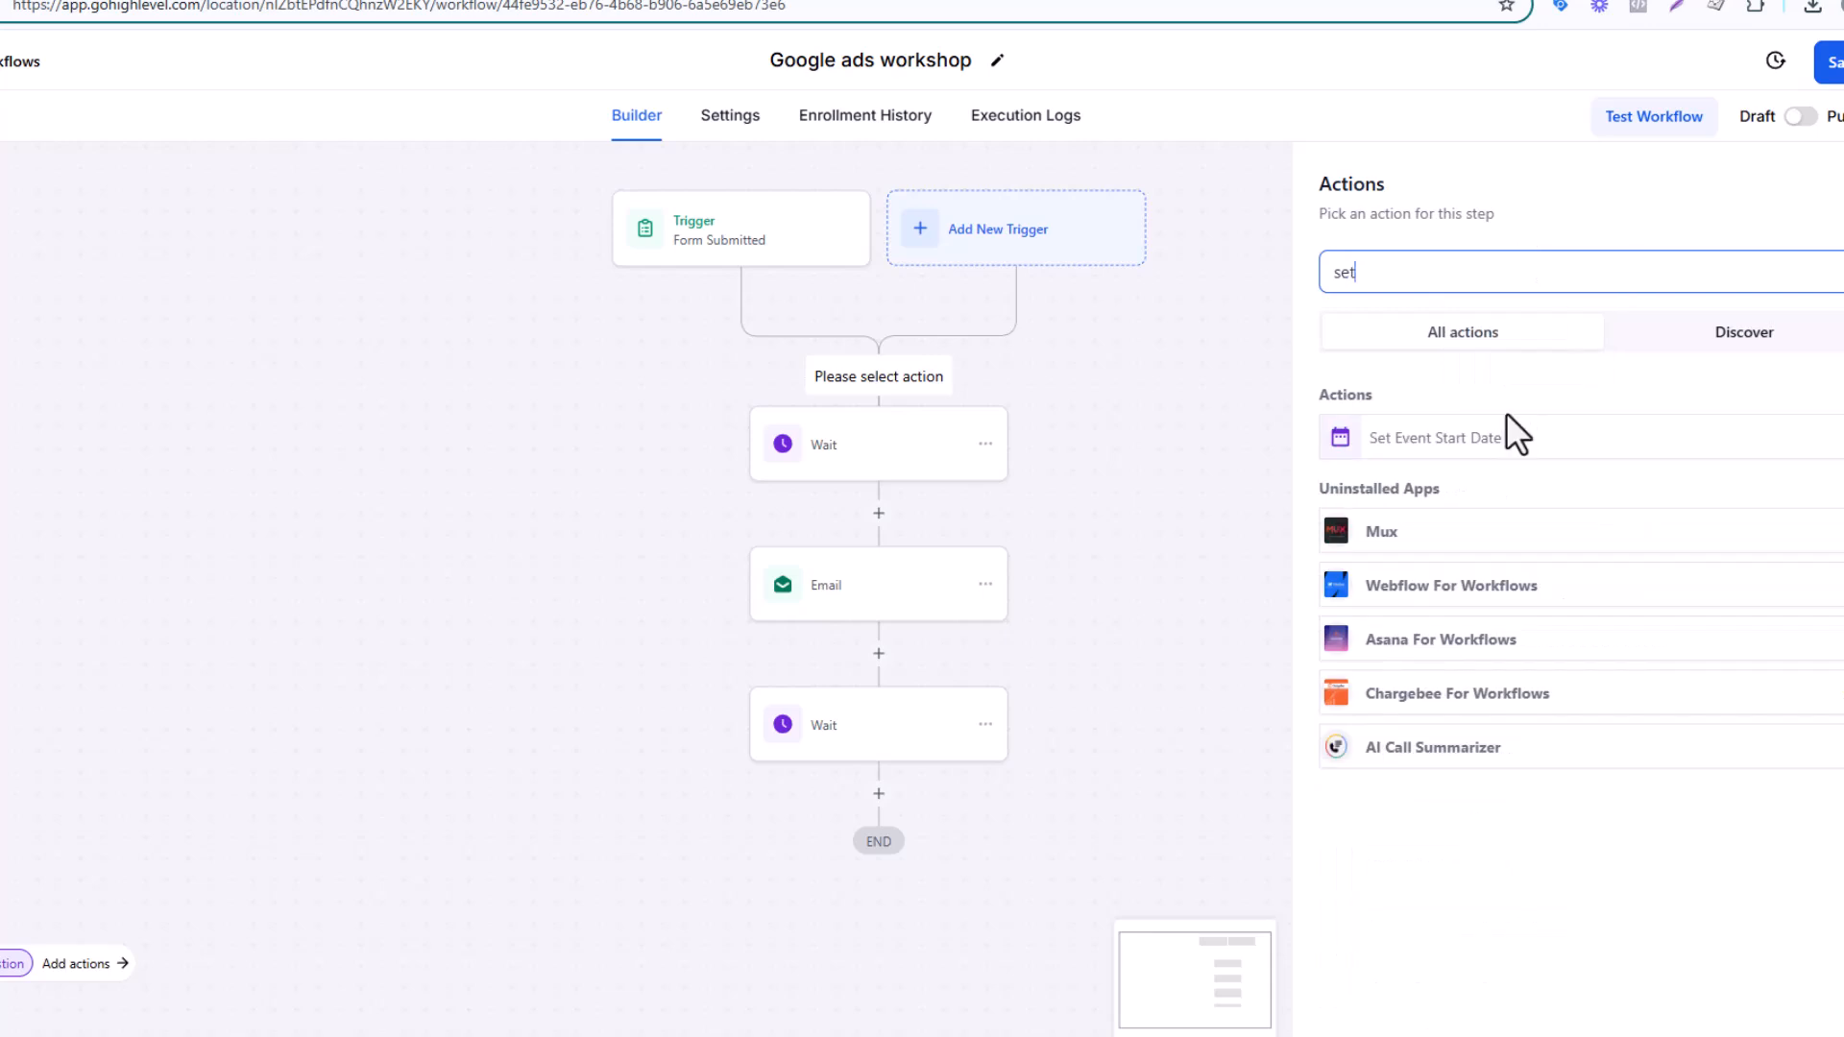
click(1514, 463)
click(1552, 445)
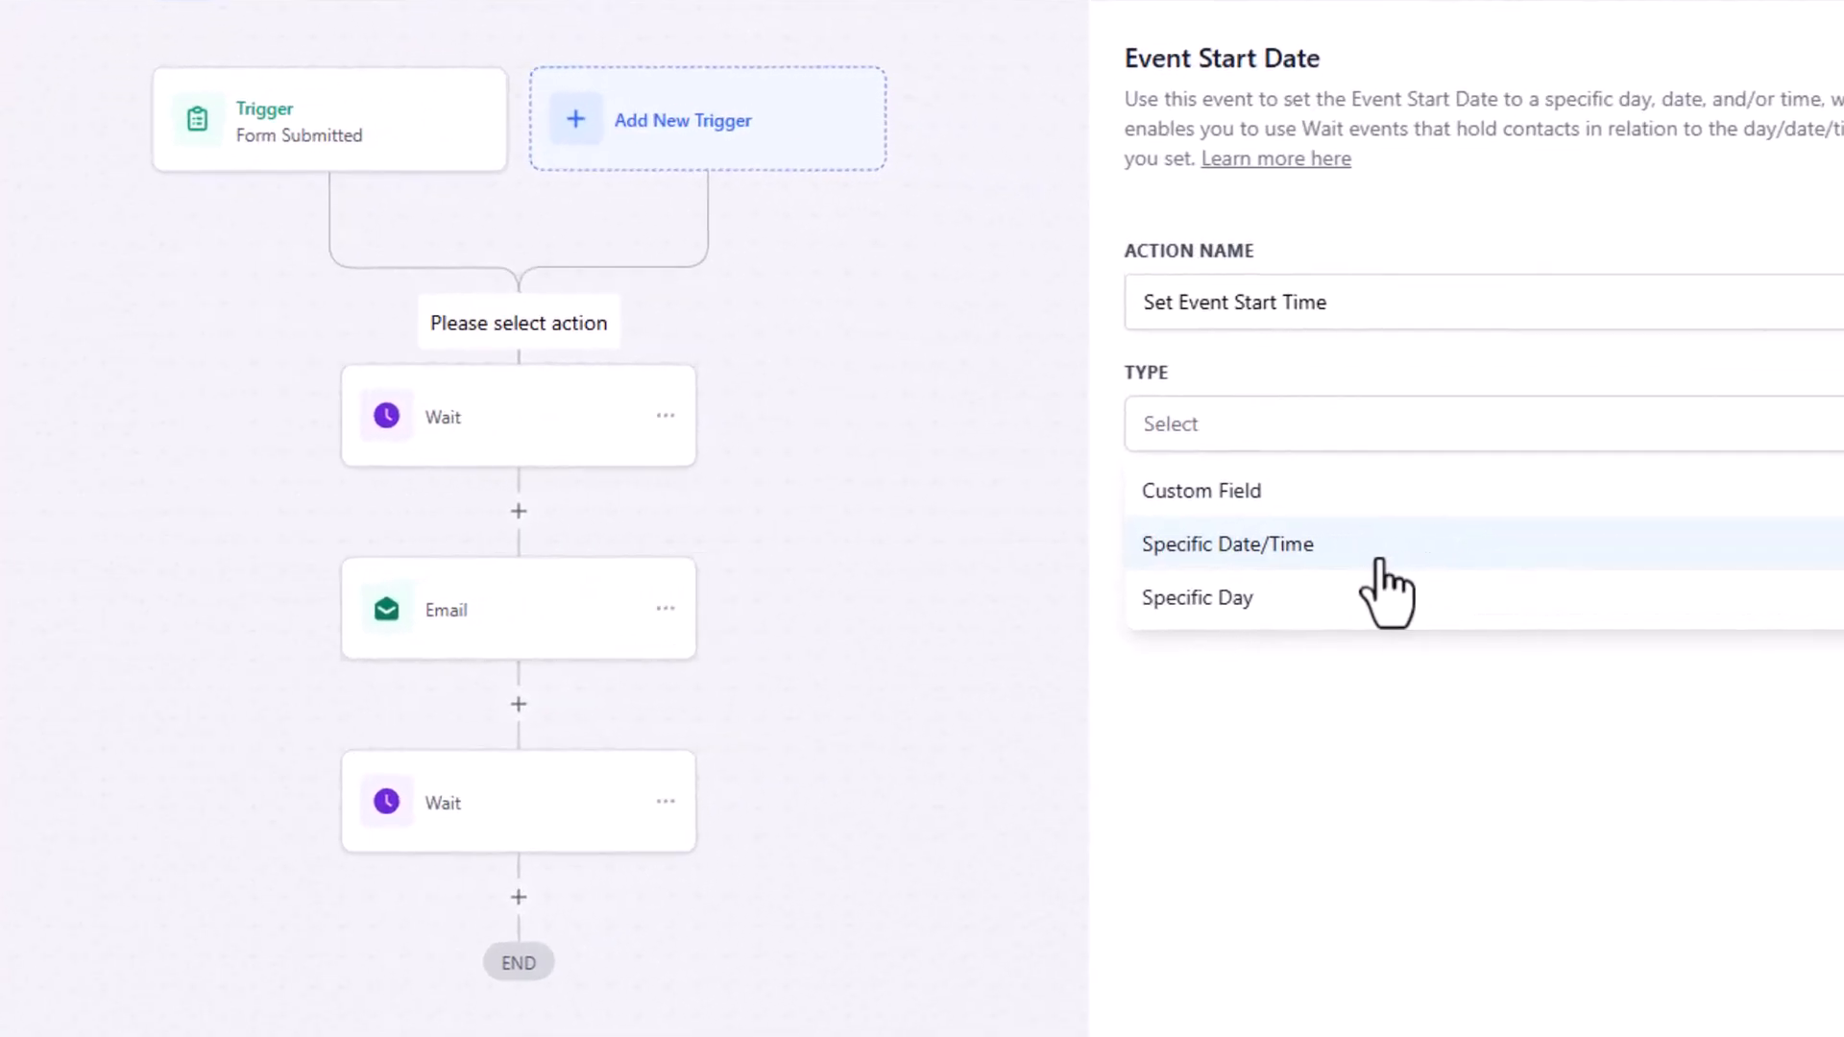
click(1380, 560)
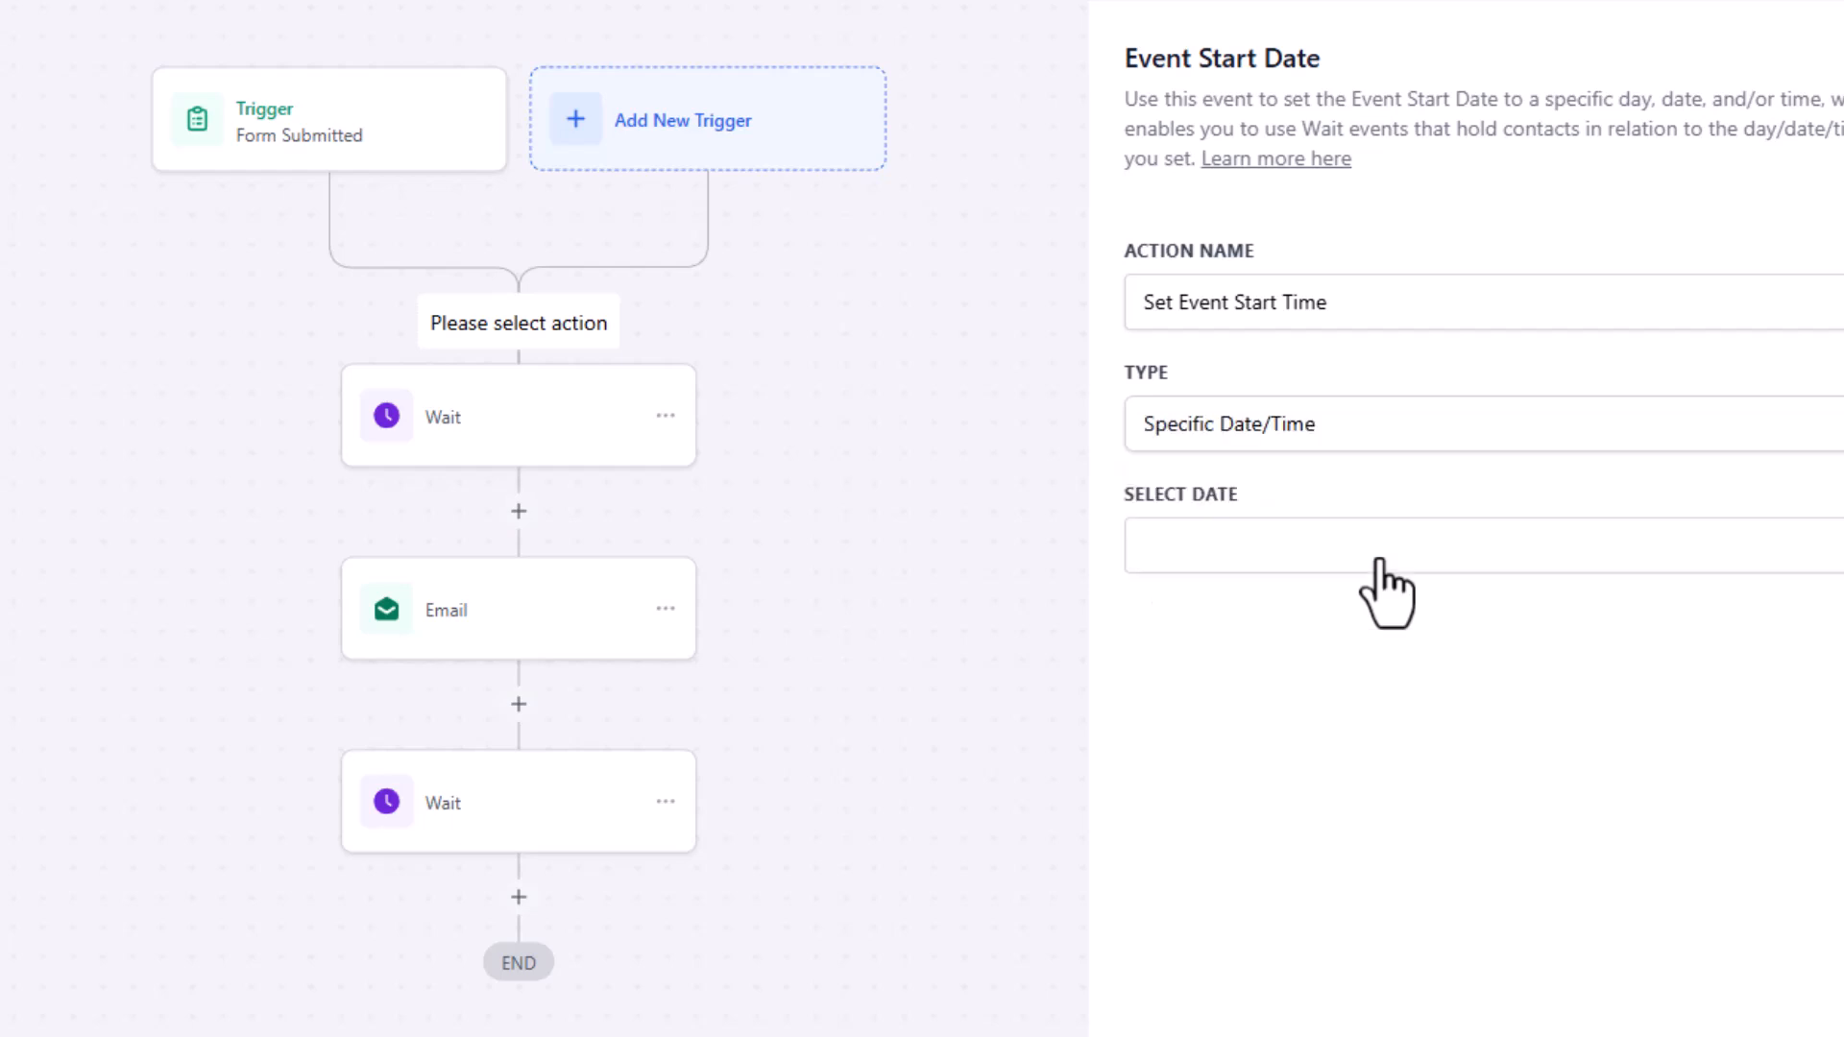
click(1380, 549)
click(1537, 624)
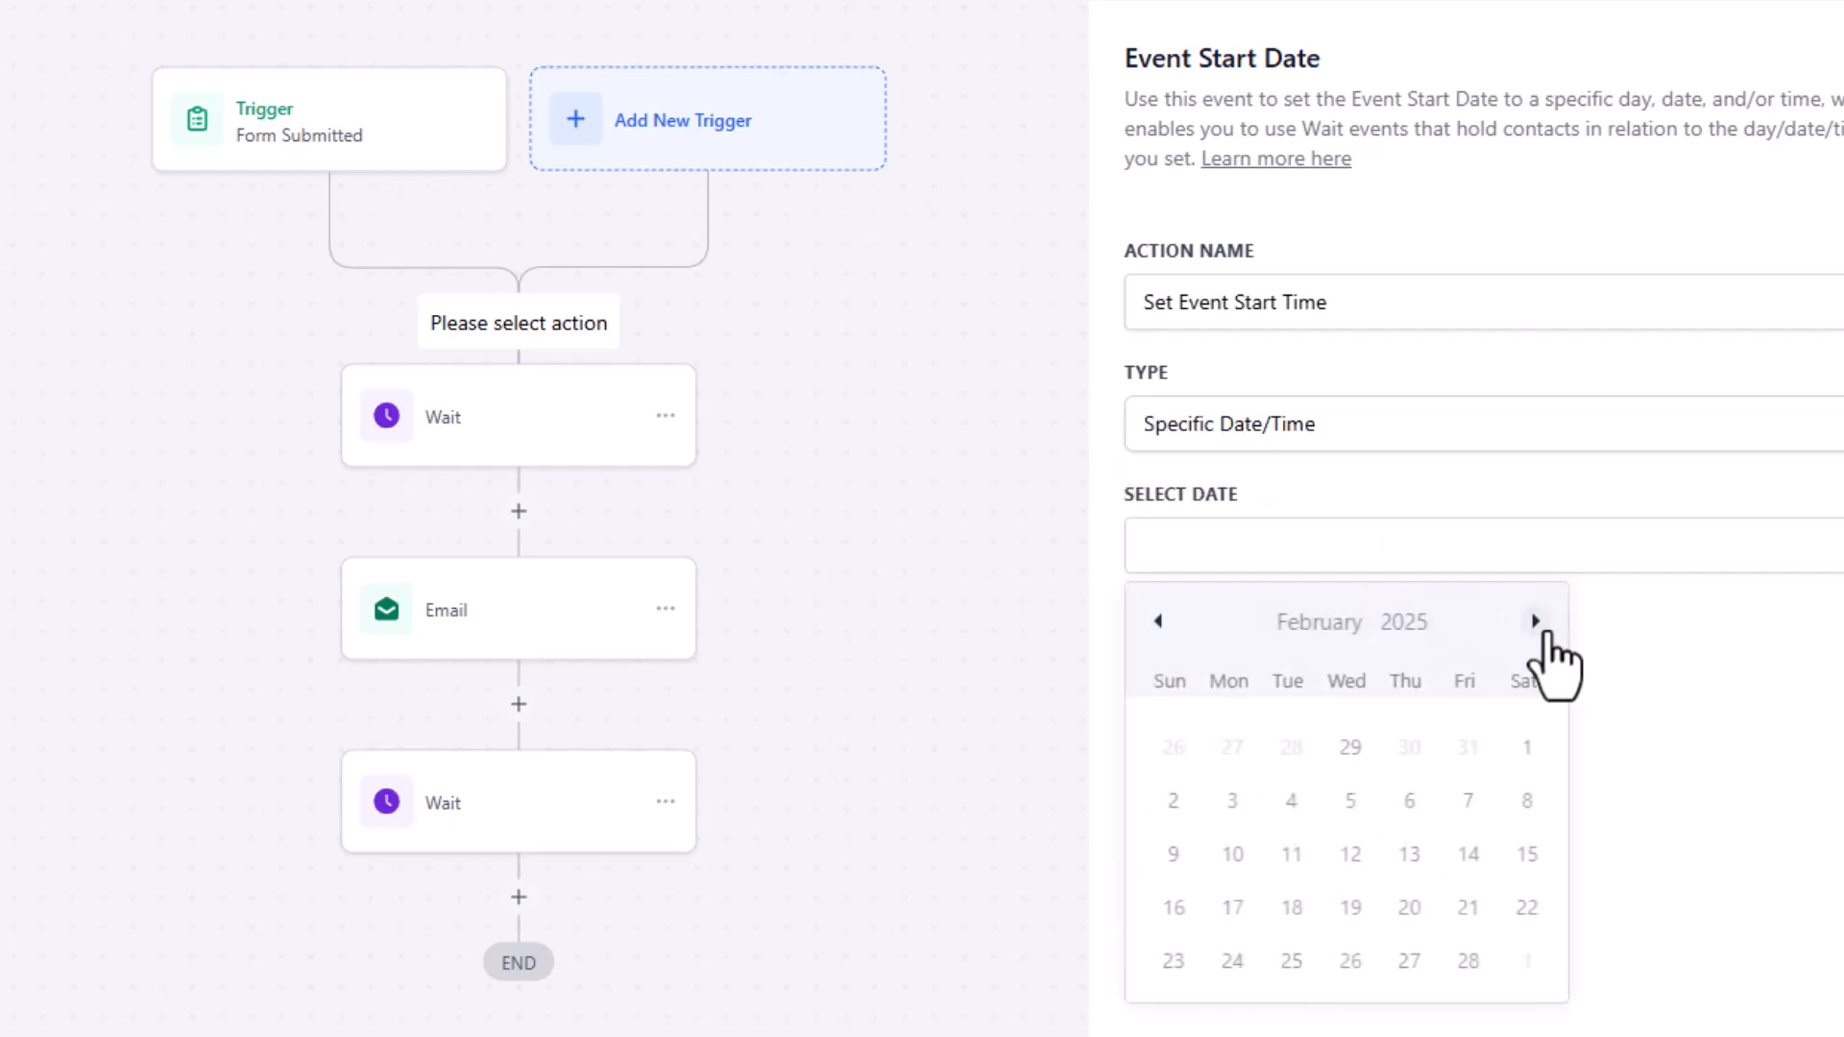
click(1537, 624)
click(1229, 801)
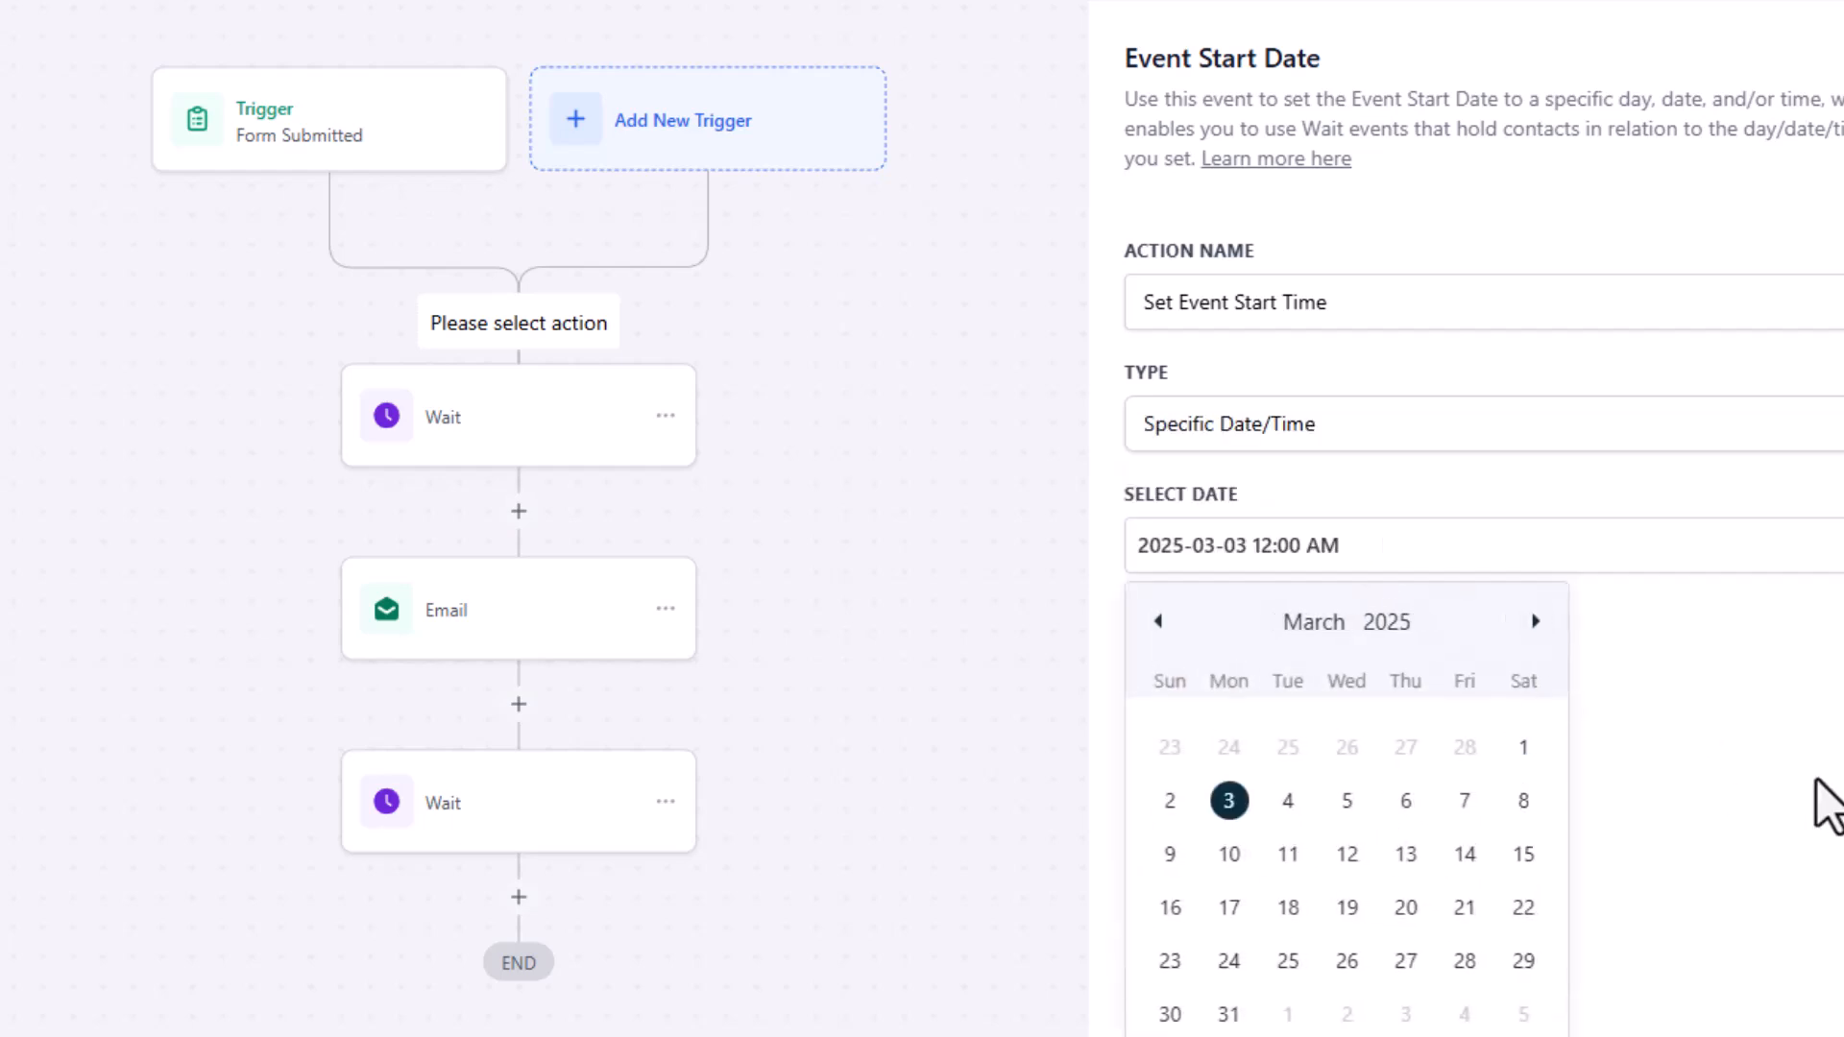
click(1818, 783)
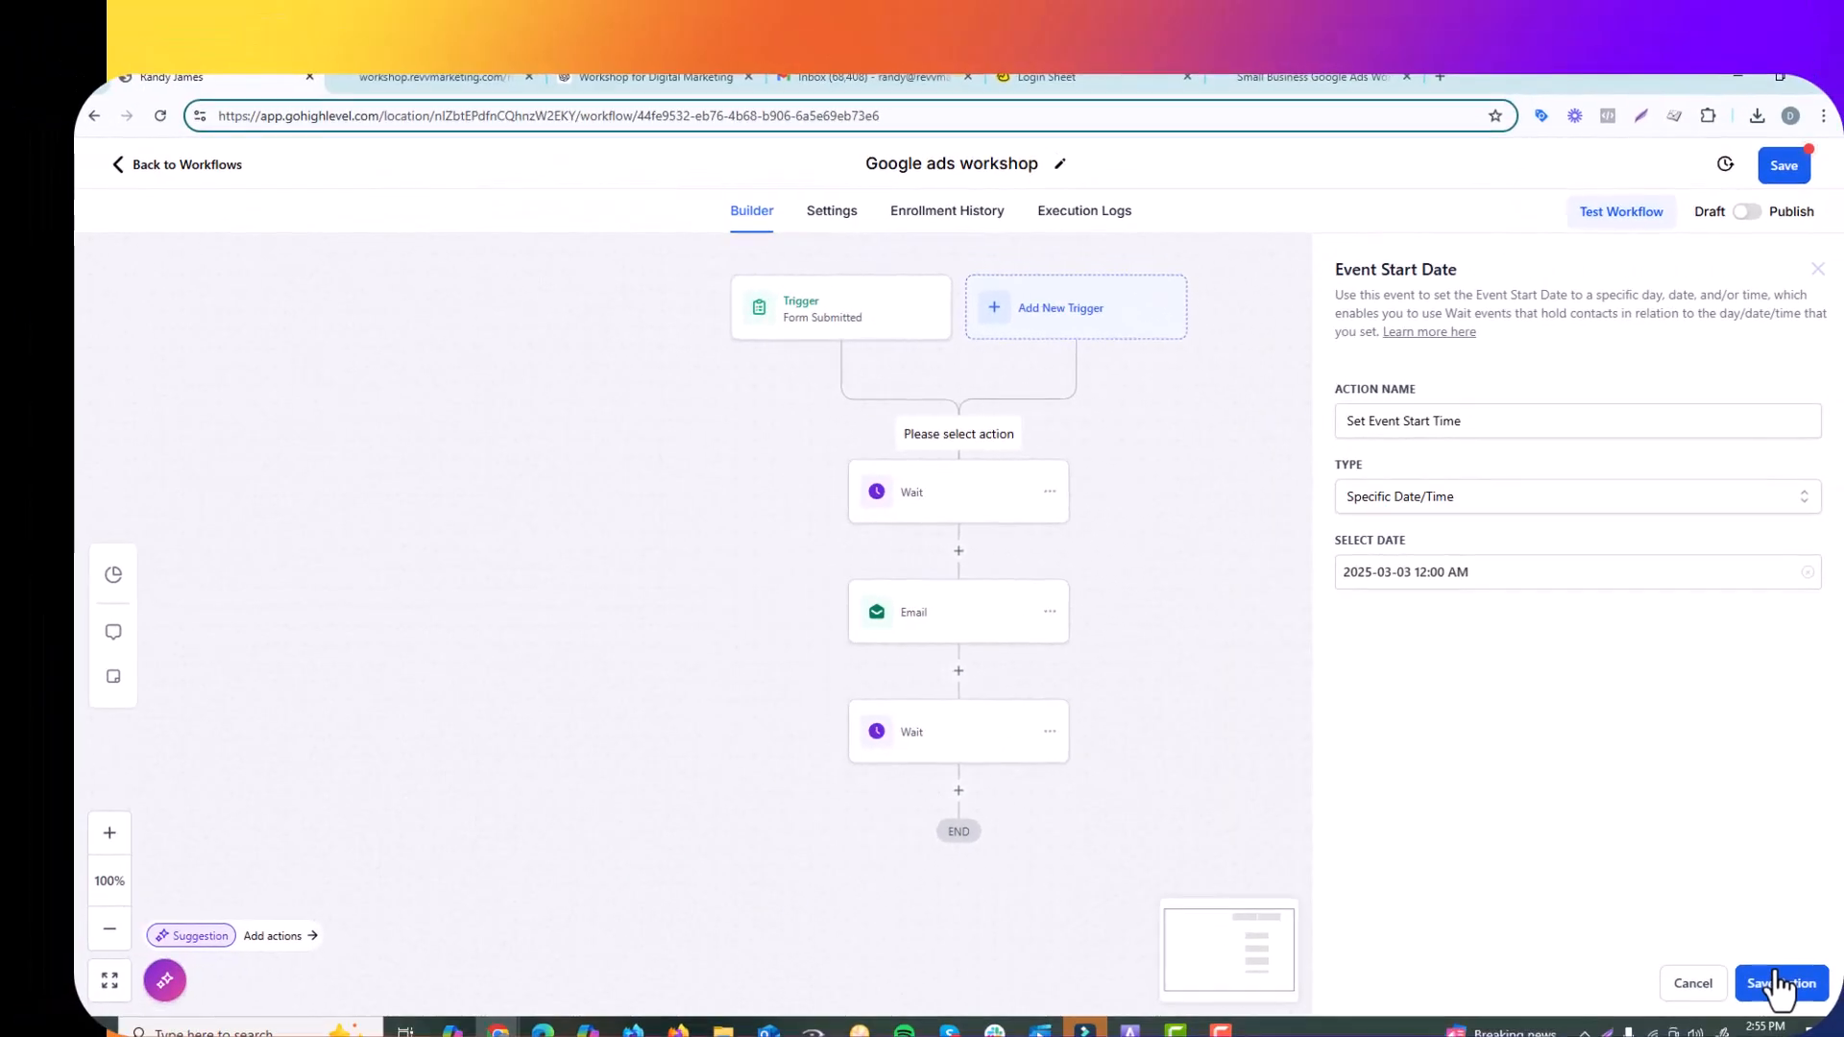
click(1779, 984)
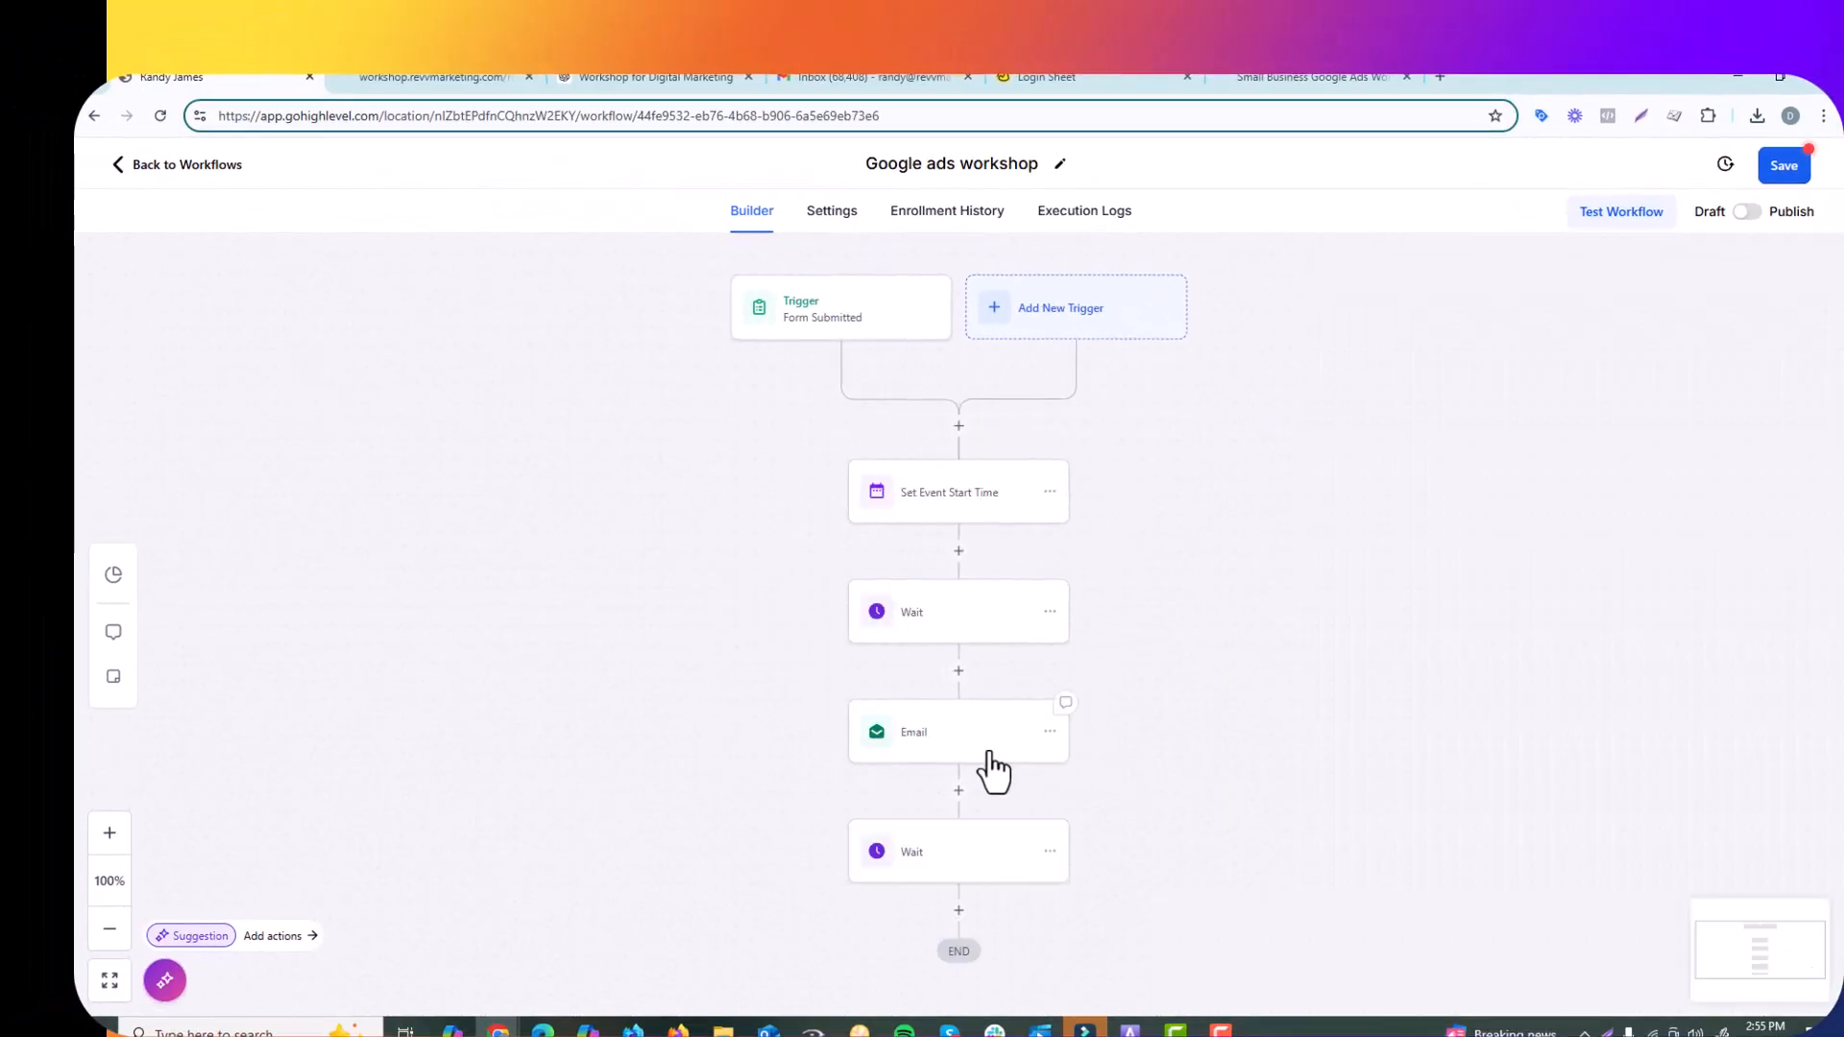
- Review the last Wait action's settings and its available wait-for options, such as Event / Appointment time
scroll(974, 865, down, 1)
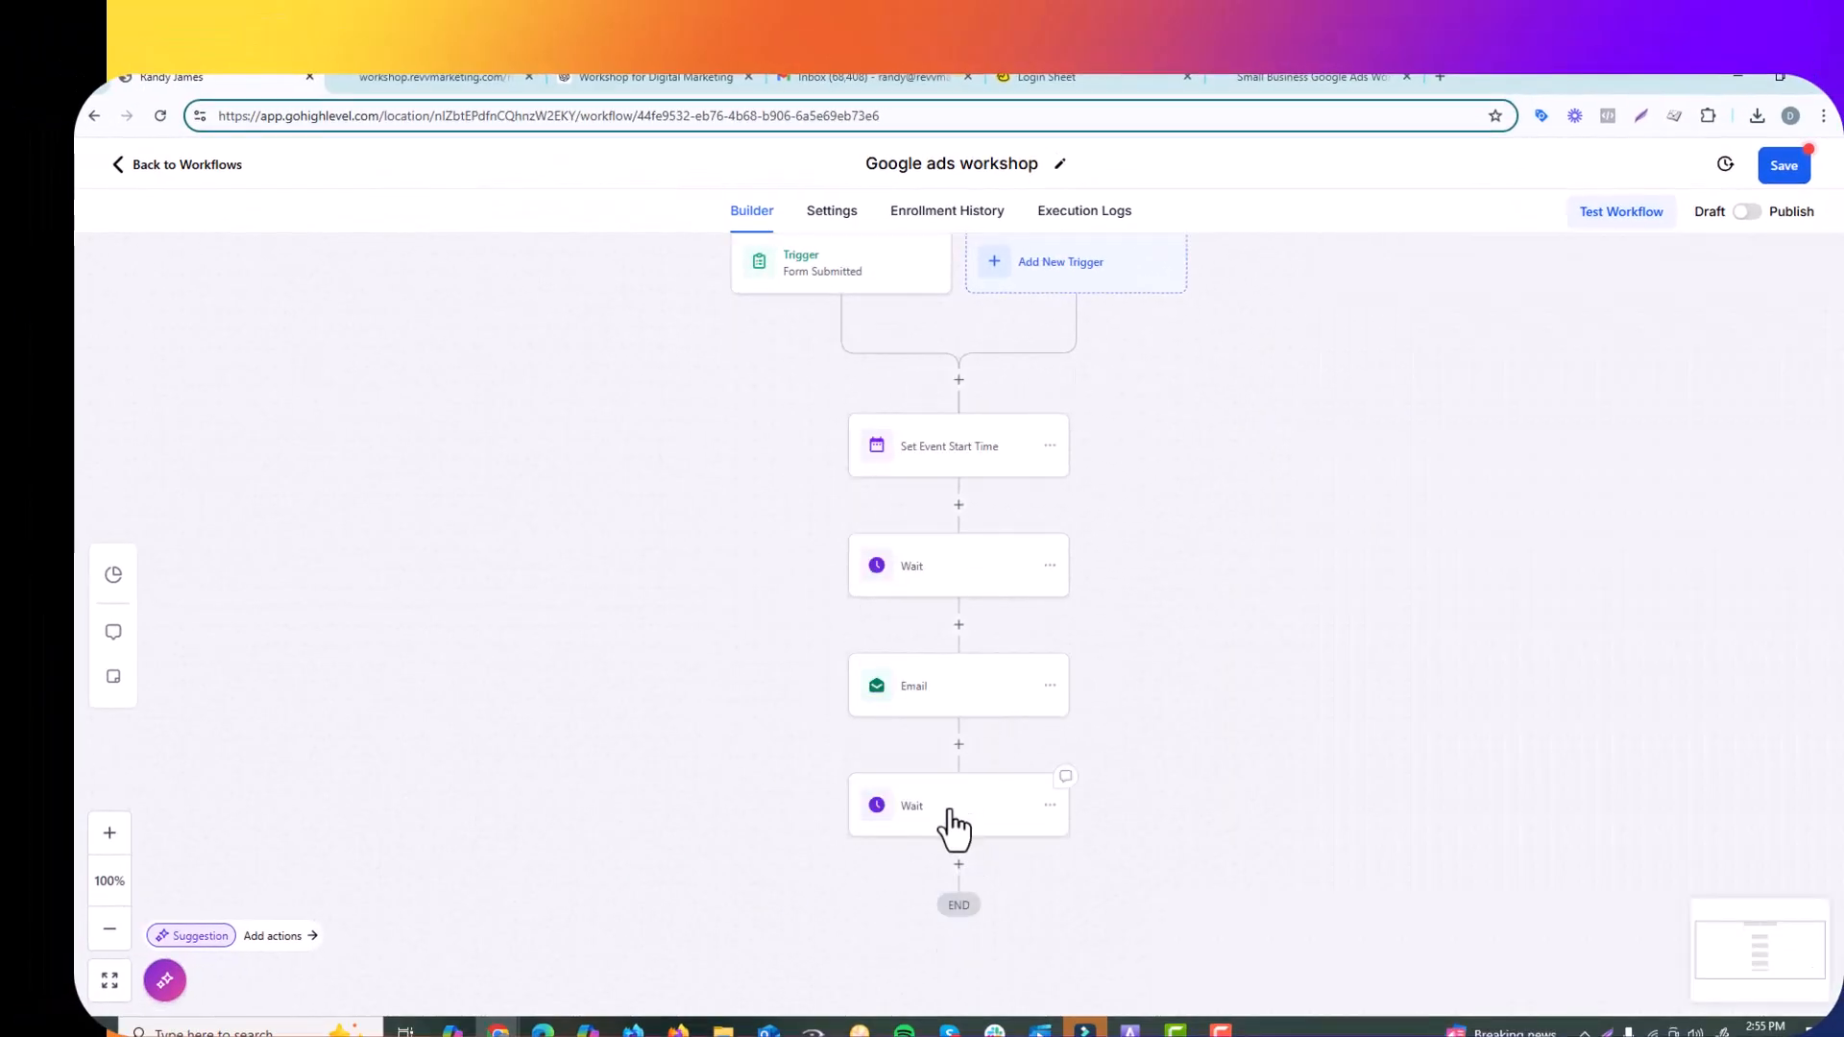
click(959, 807)
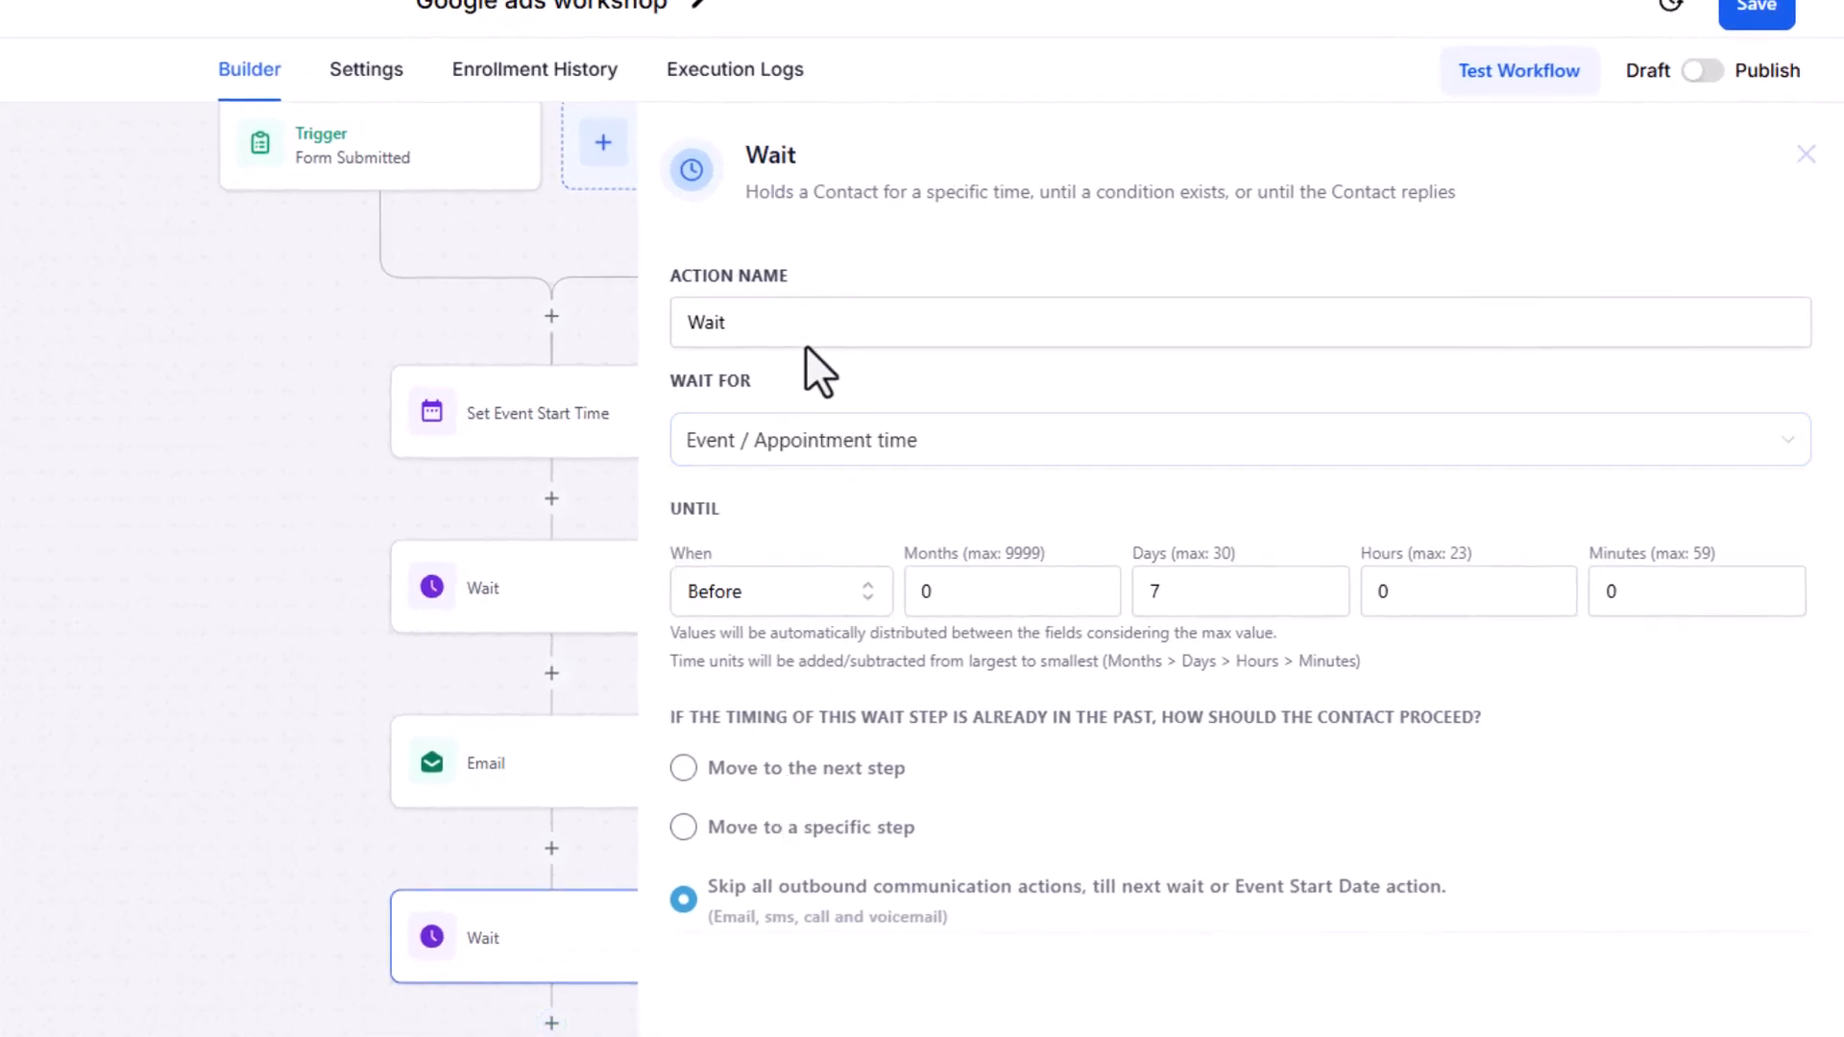
click(884, 465)
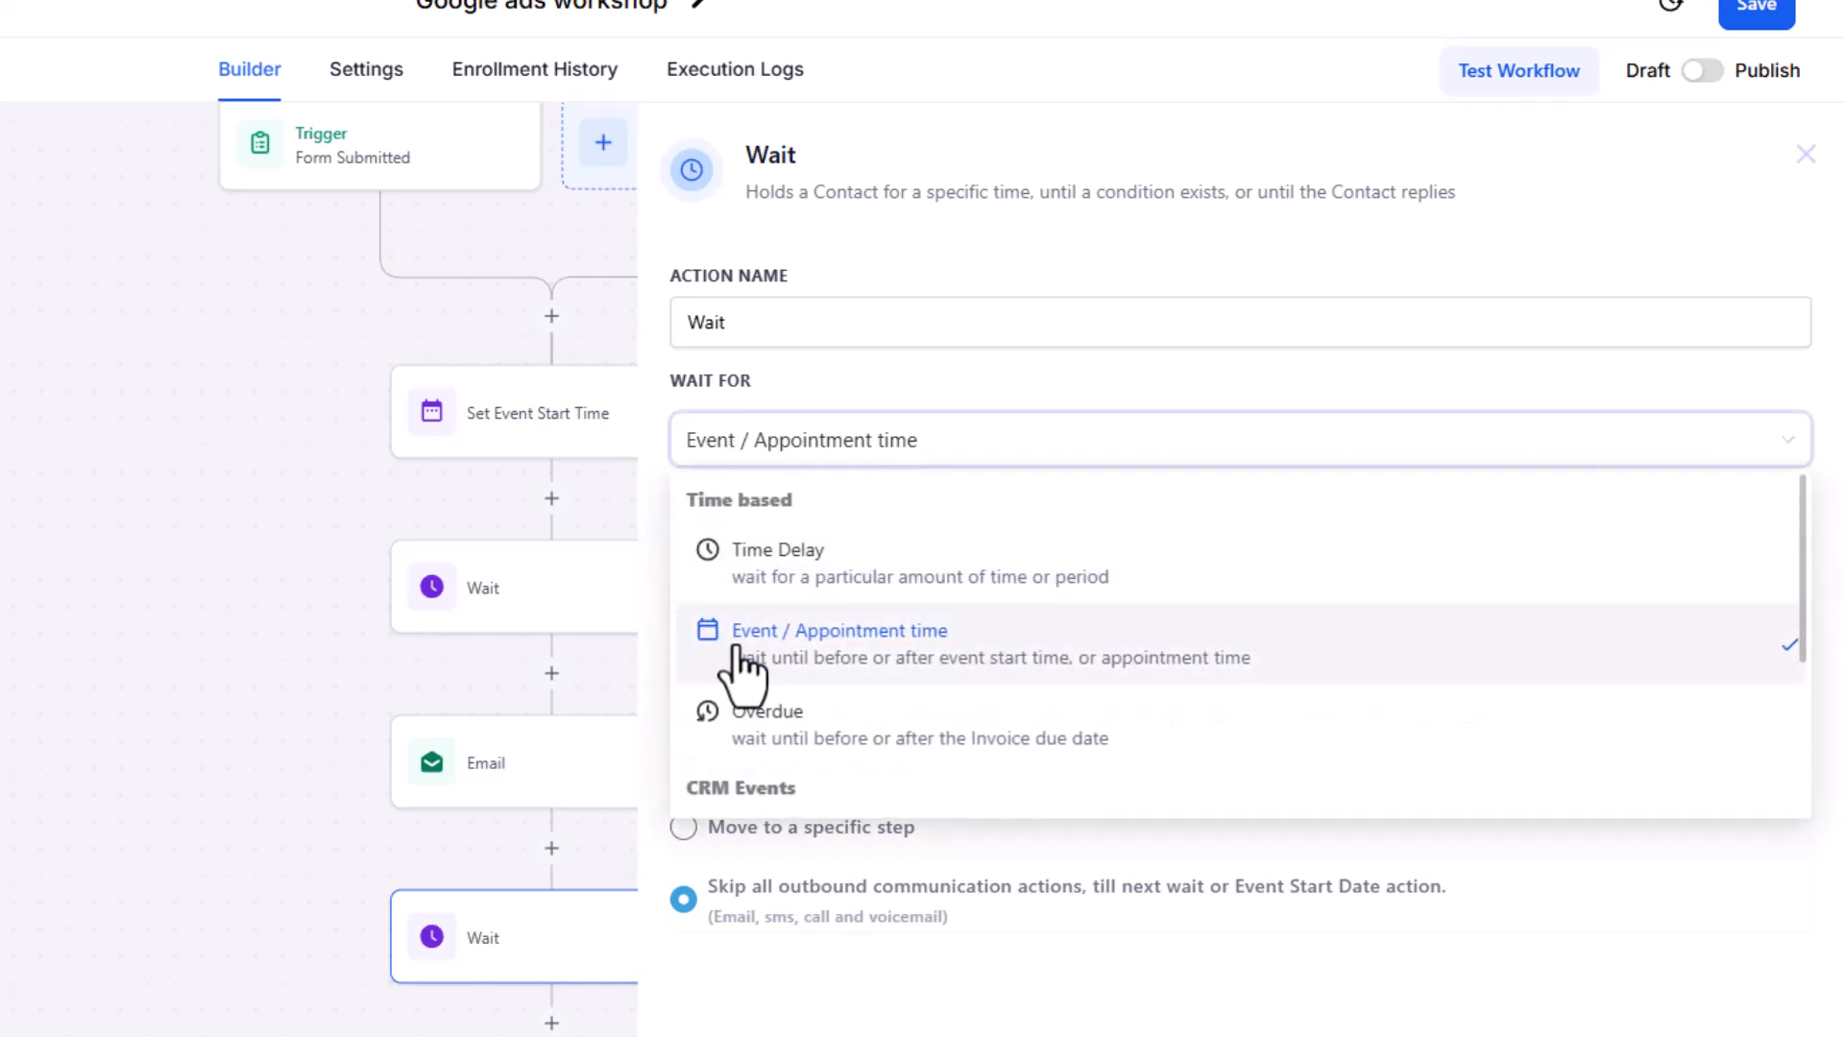
click(1305, 946)
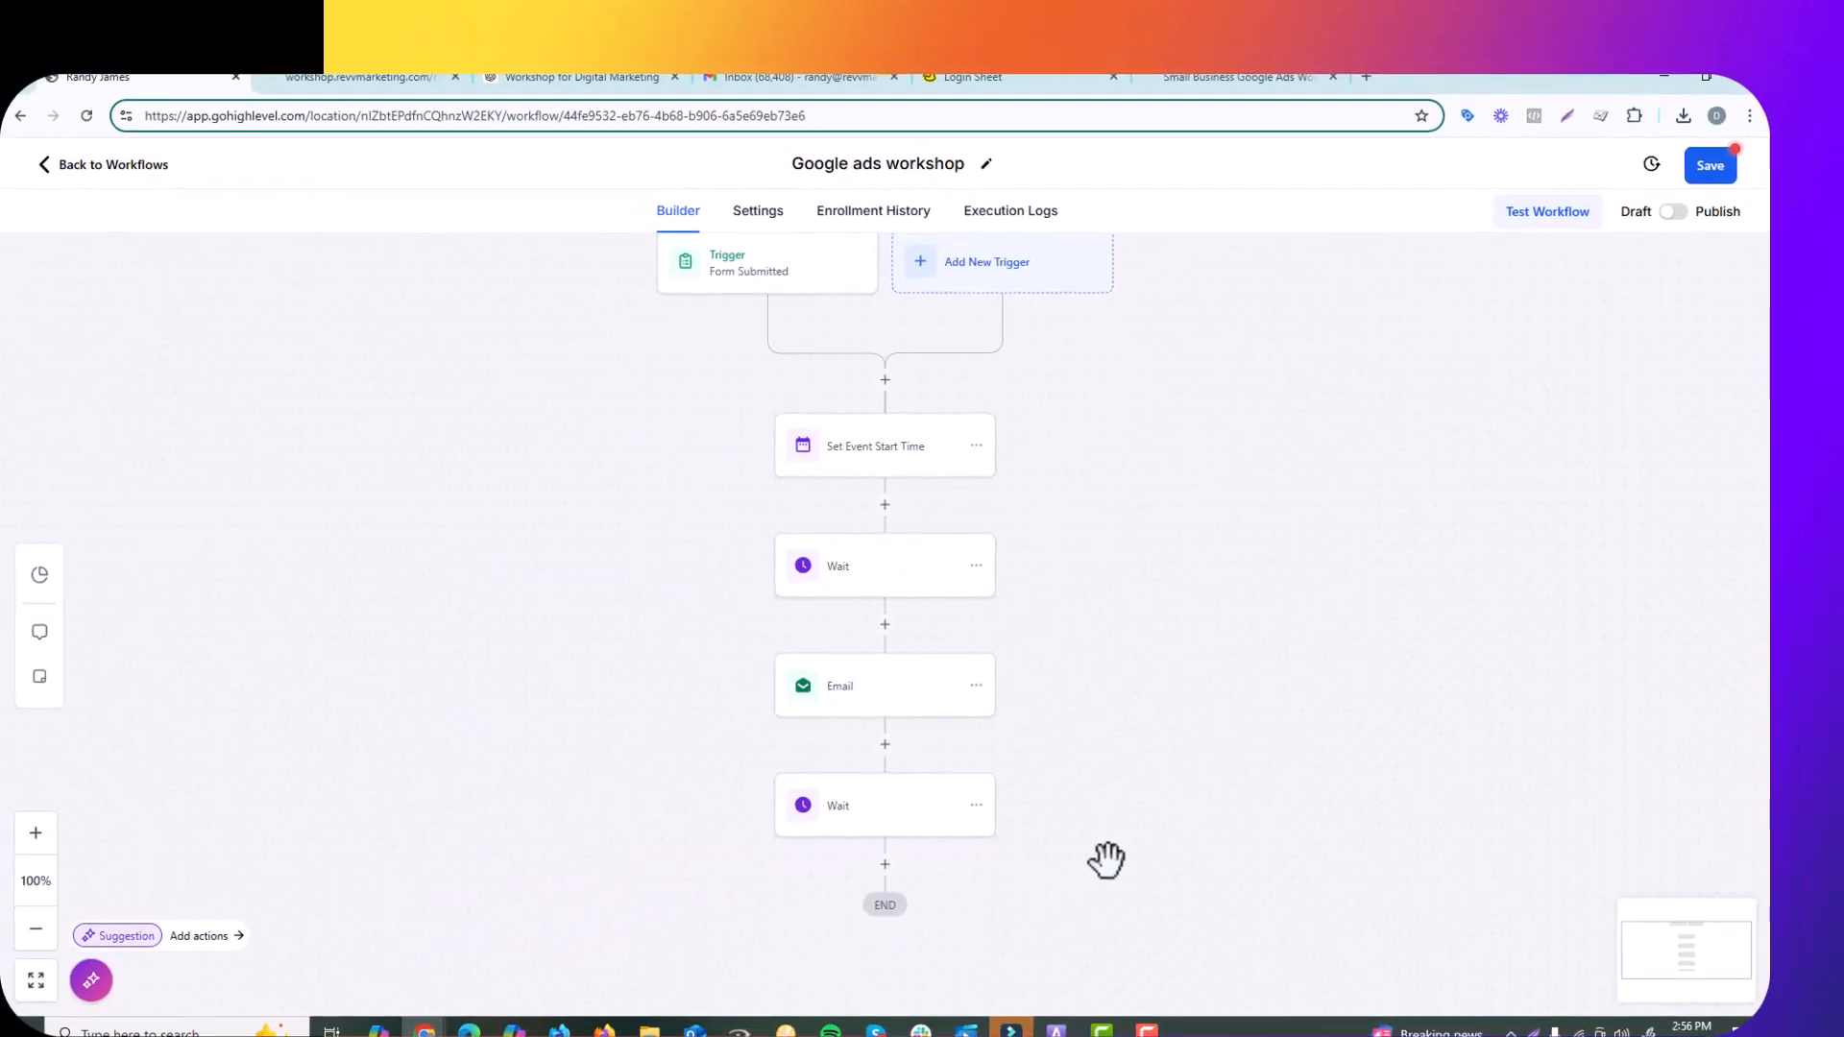
- Insert a Send SMS action below the last Wait action, finding it with the search term "sms"
scroll(1107, 859, down, 1)
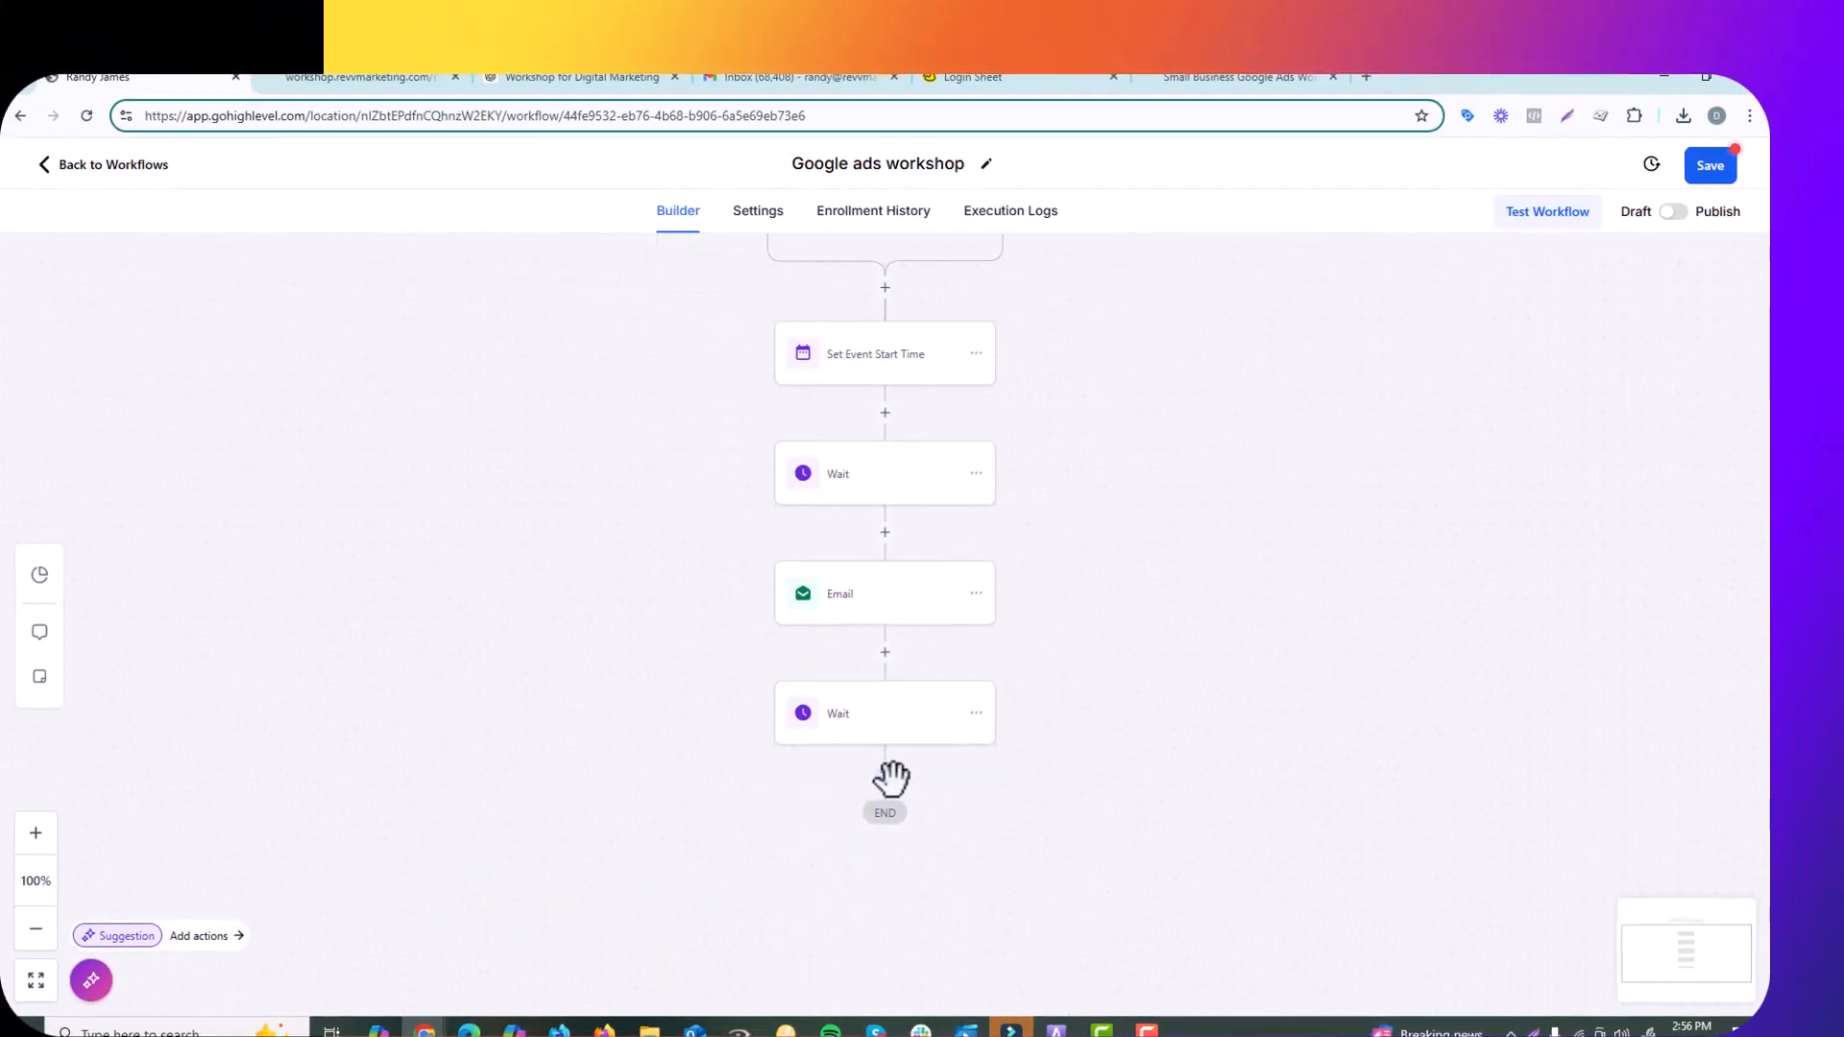
click(885, 772)
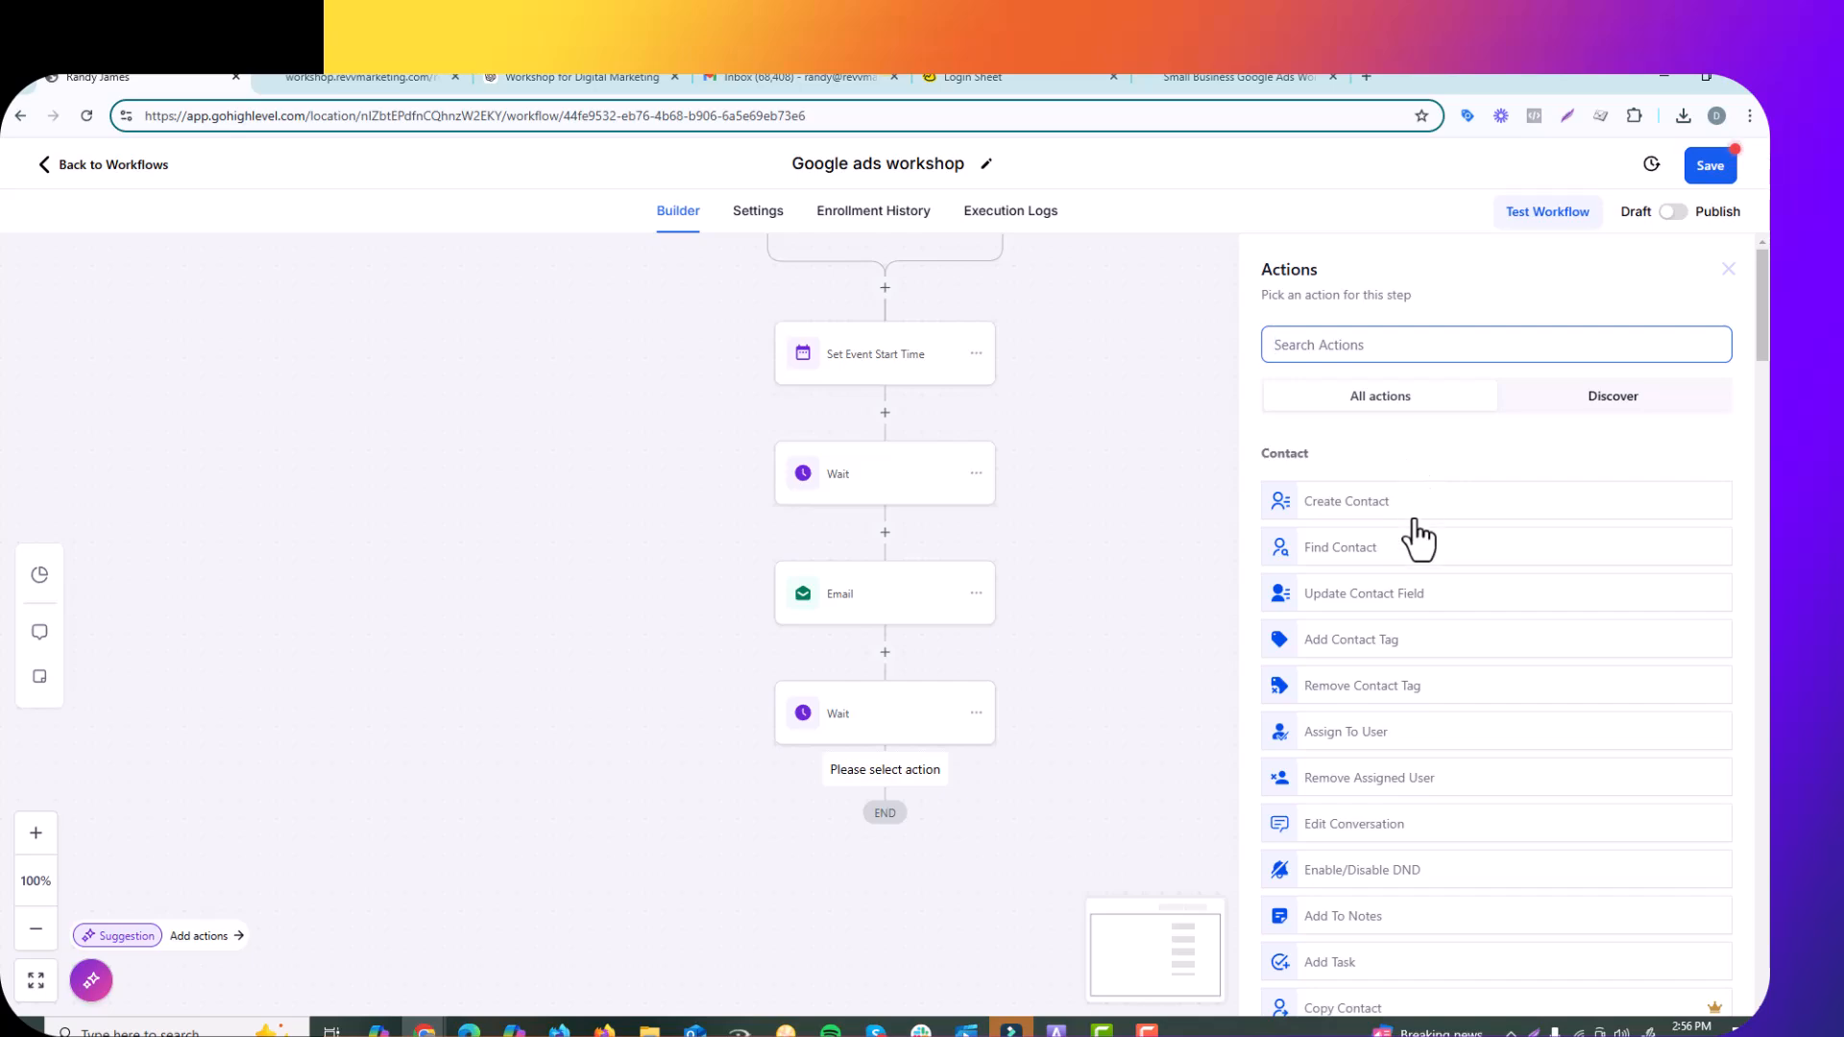
scroll(1421, 535, down, 1)
scroll(1431, 526, up, 1)
click(1445, 344)
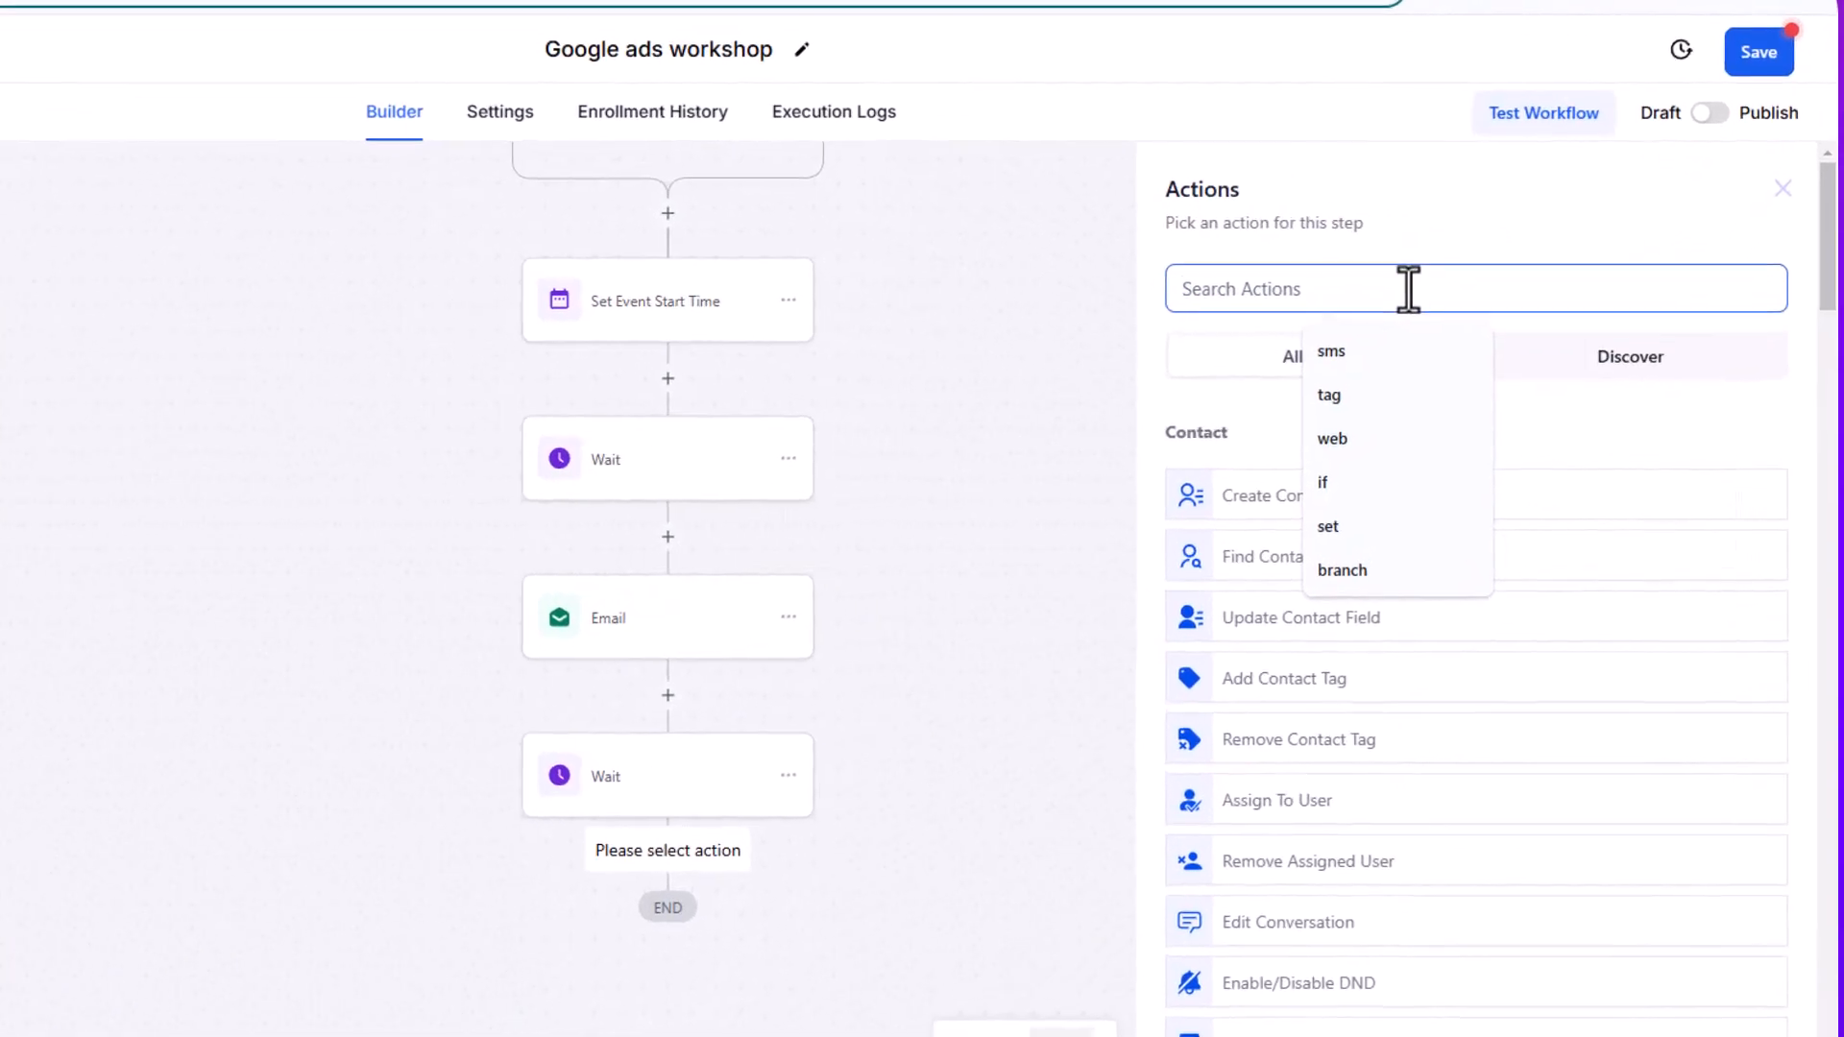
text(sms)
click(1416, 498)
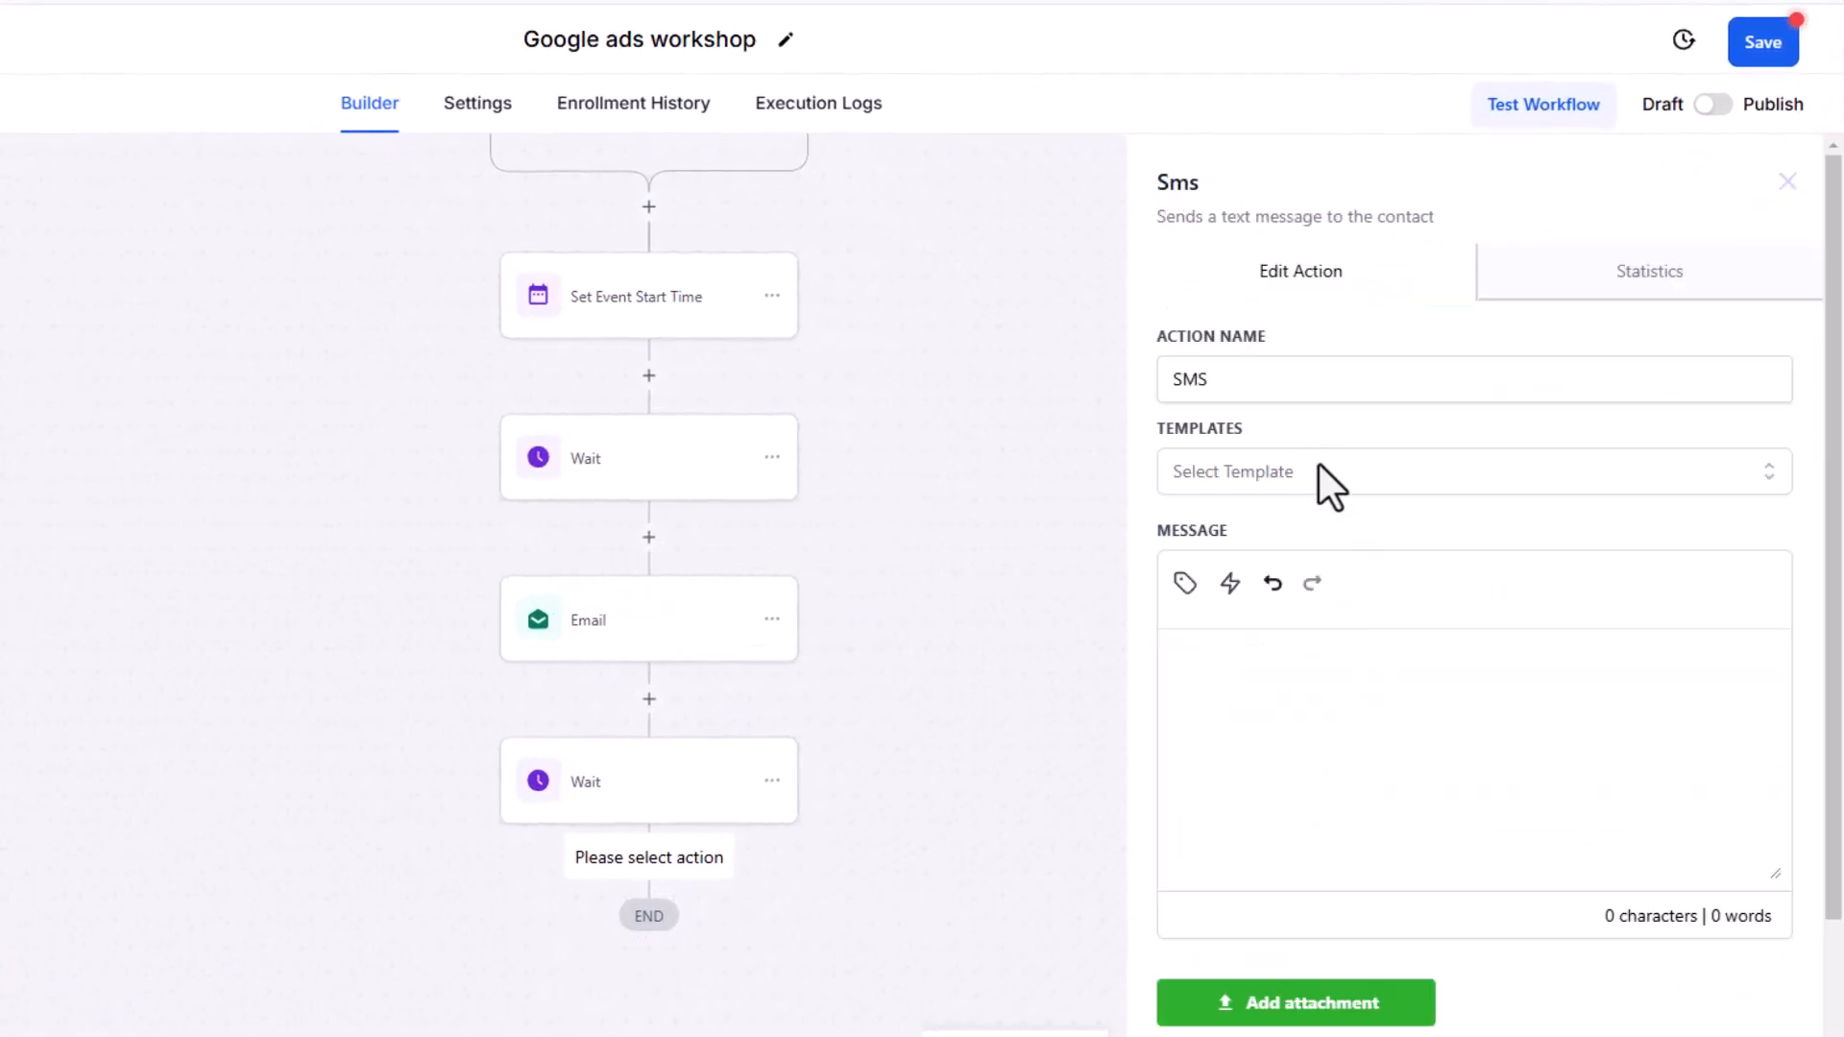
- Enter "REMINDER" as the SMS message and save the action
click(1309, 754)
text(T)
key(BackSpace)
text(REMINDERS)
key(BackSpace)
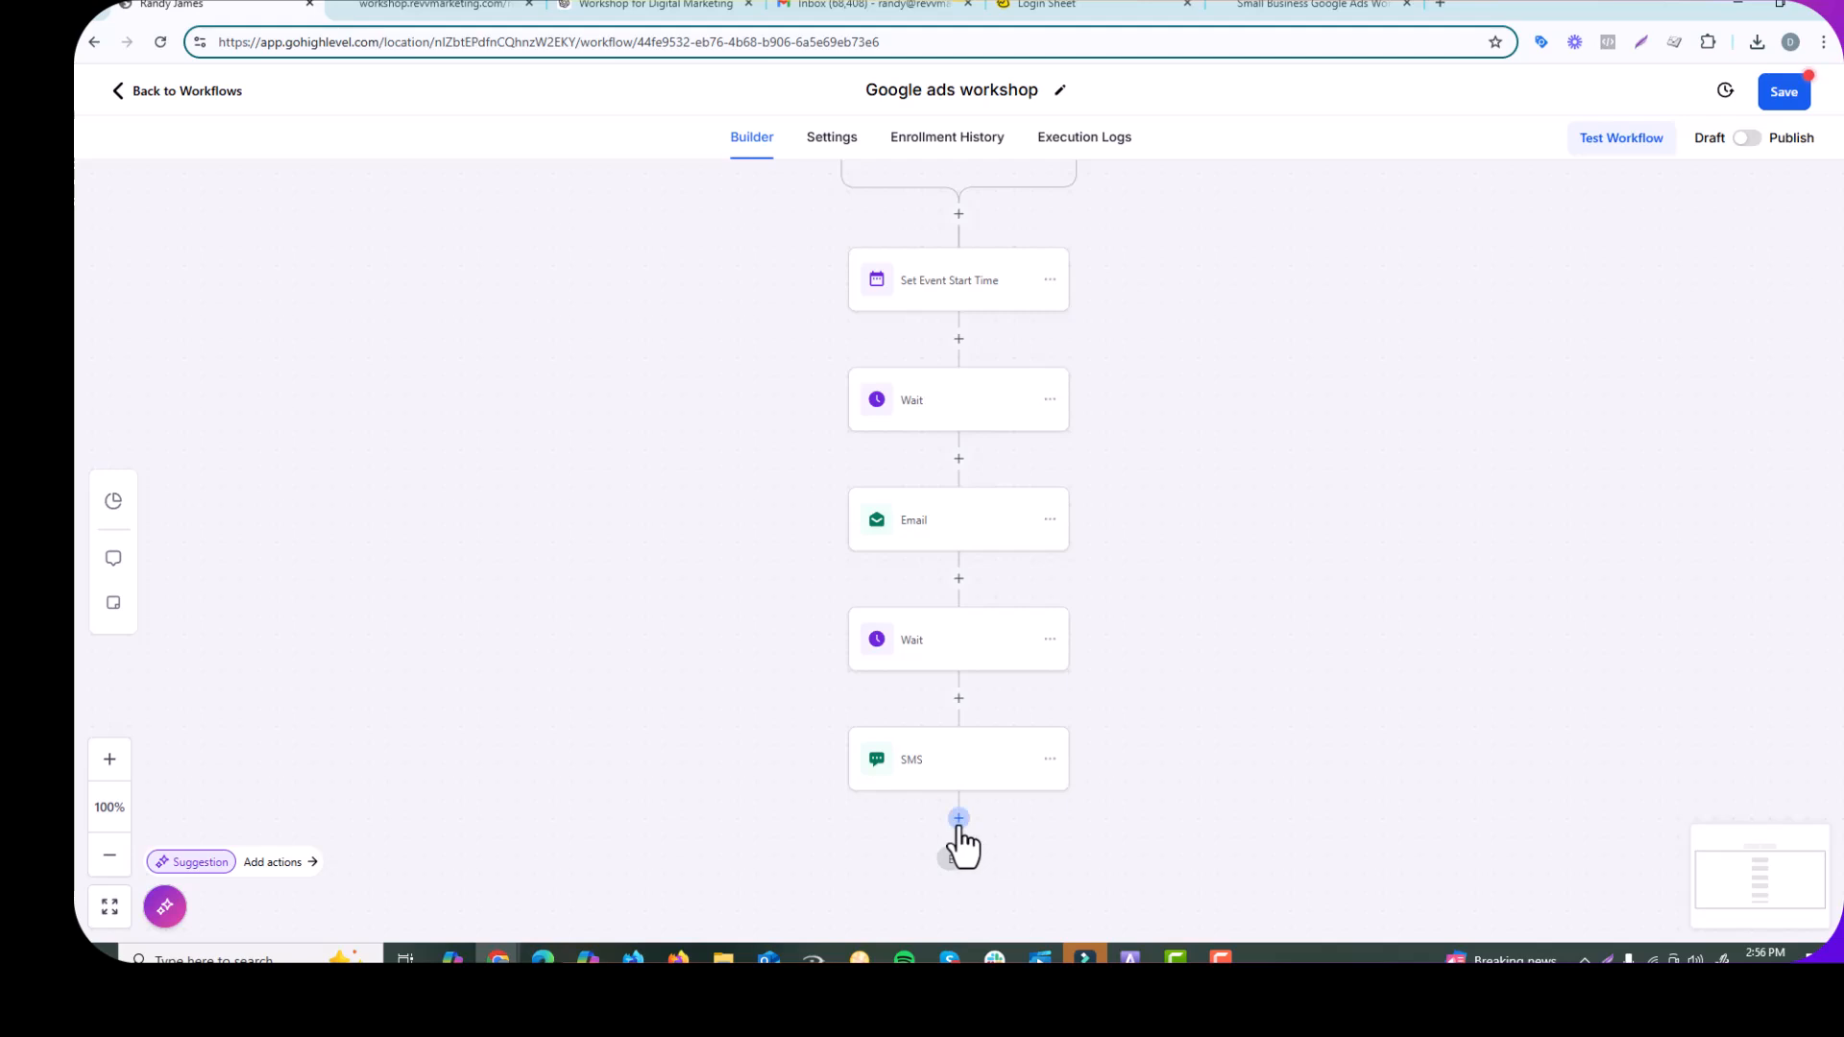
- Add a Wait action below the SMS that waits for Event / Appointment time with the timing set to Before
click(958, 818)
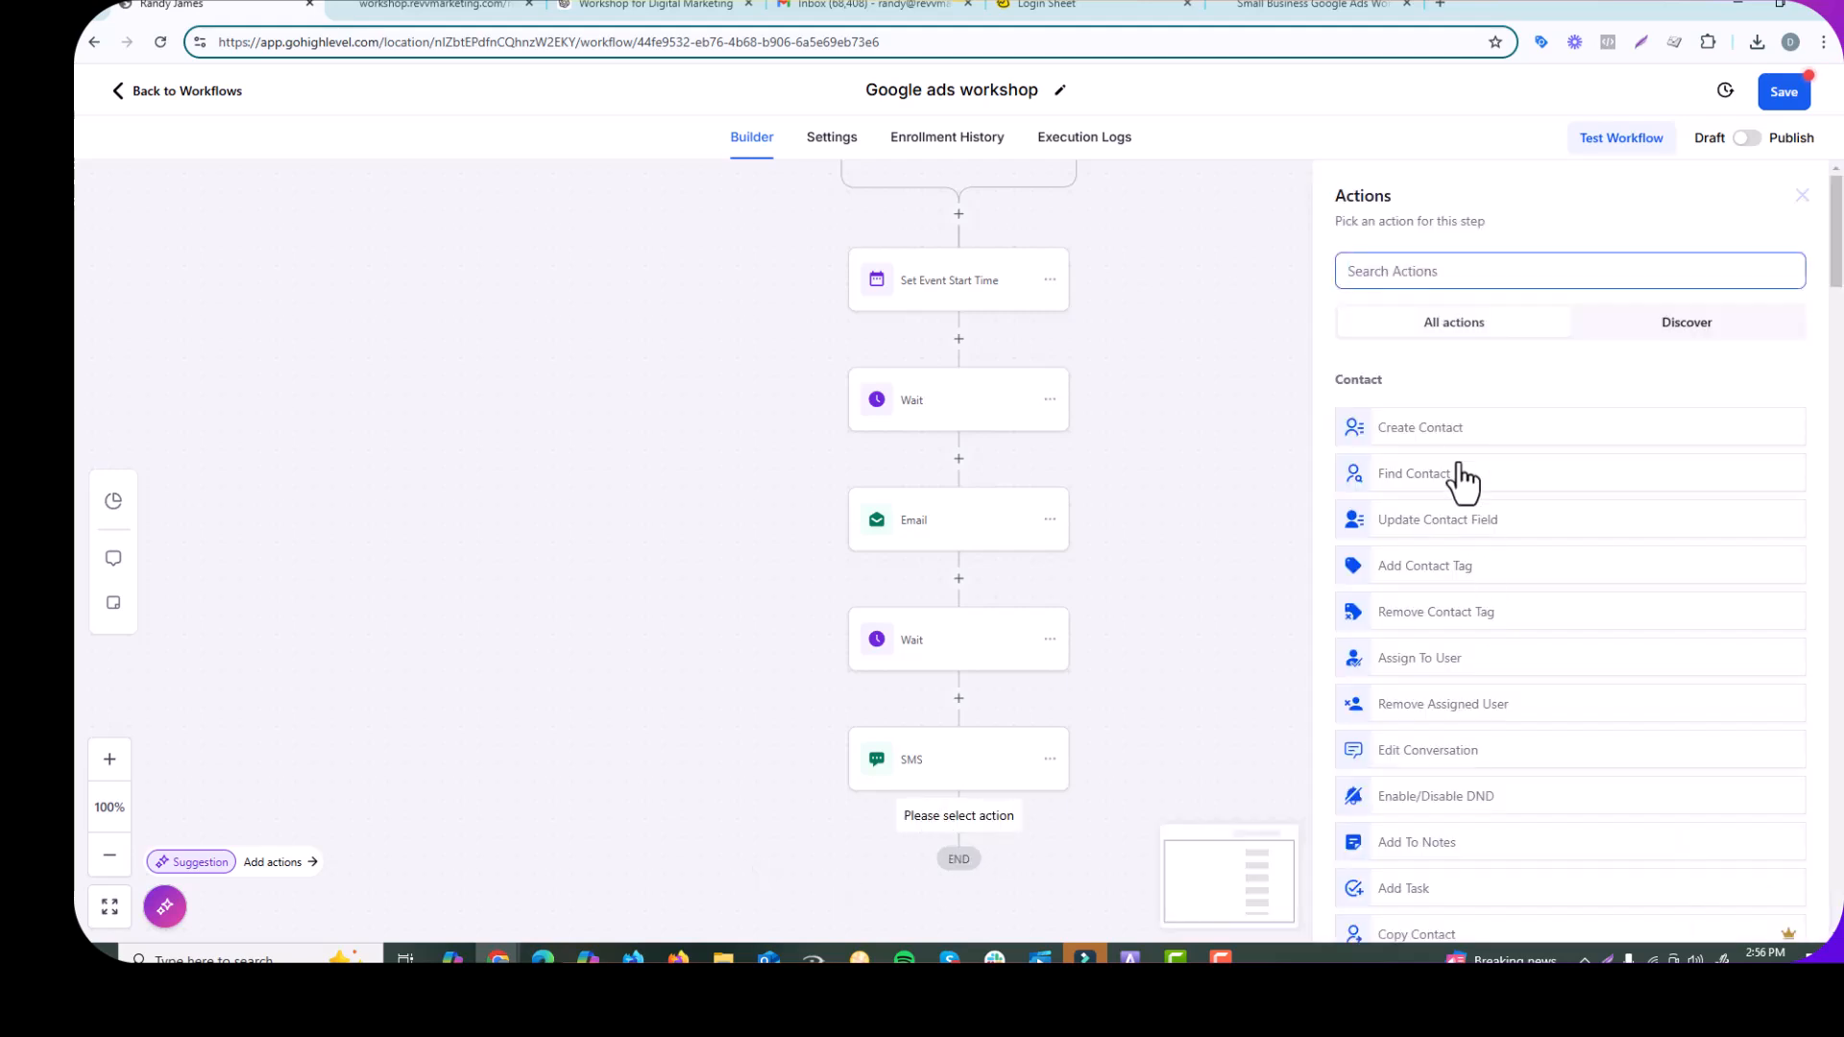
text(wait)
click(1546, 417)
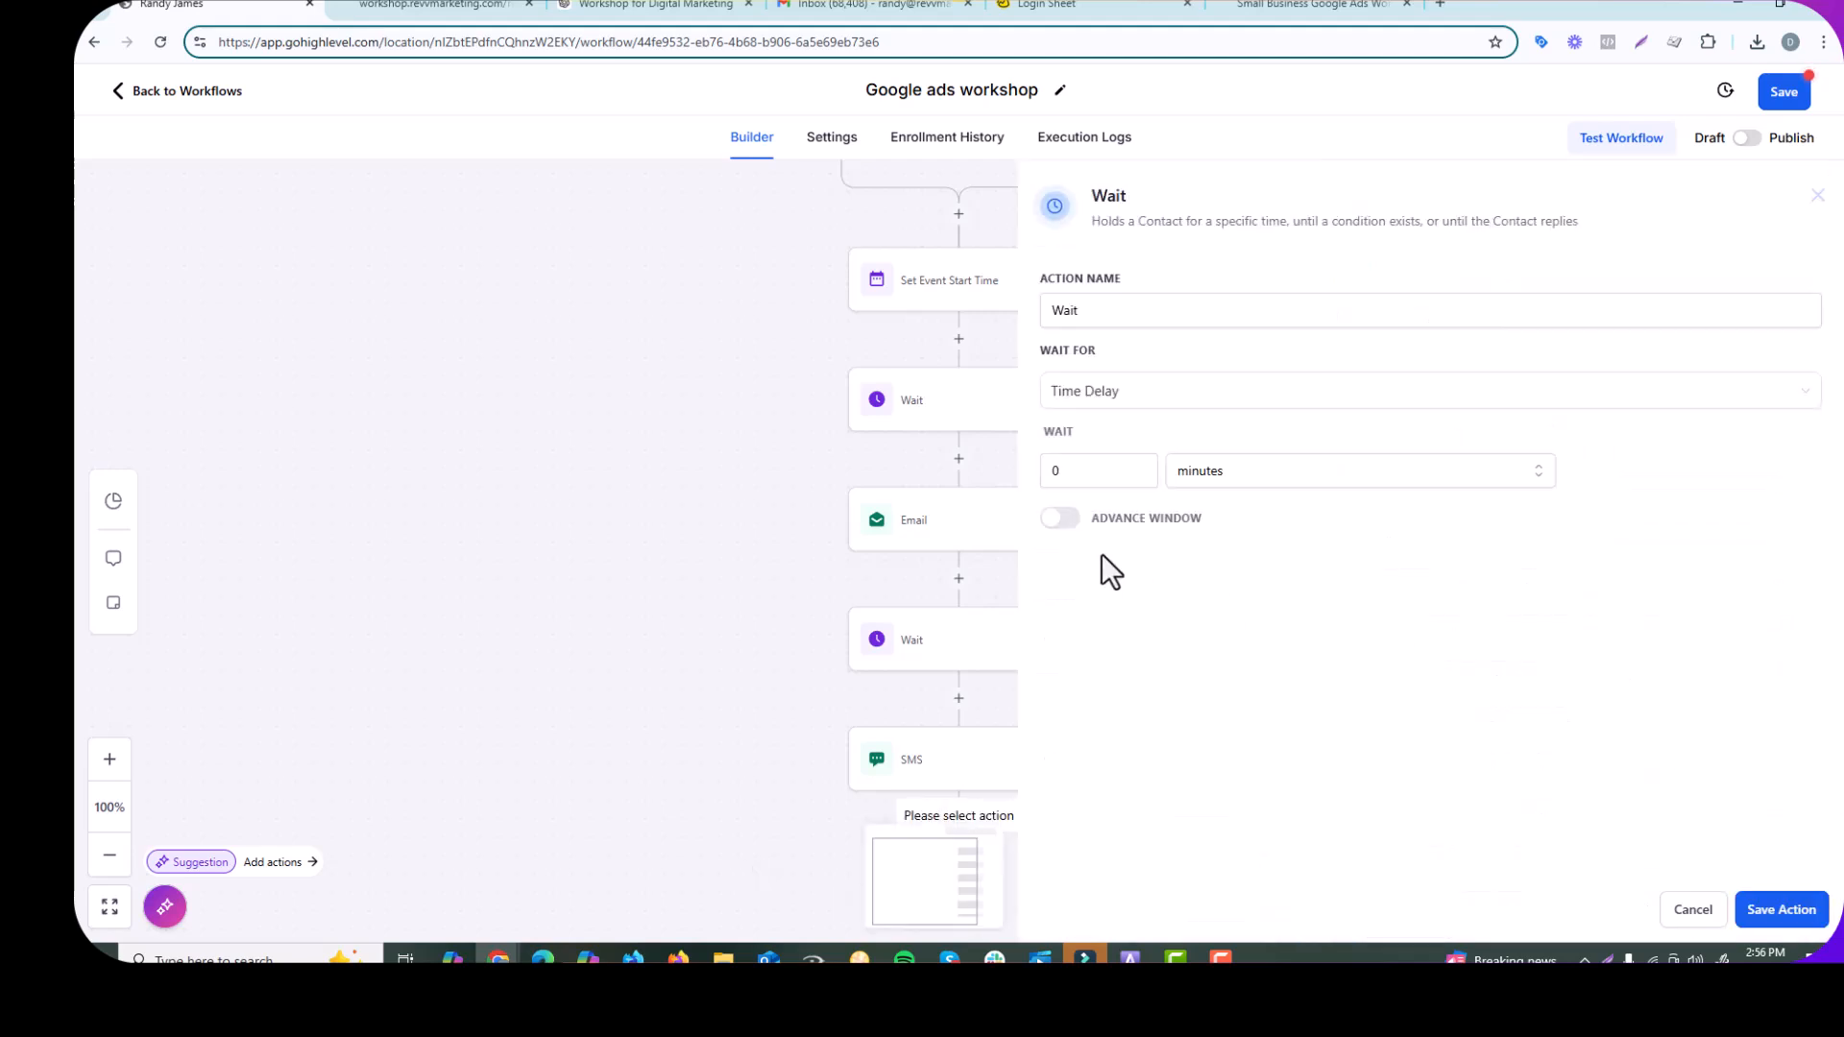
click(1099, 396)
click(1088, 538)
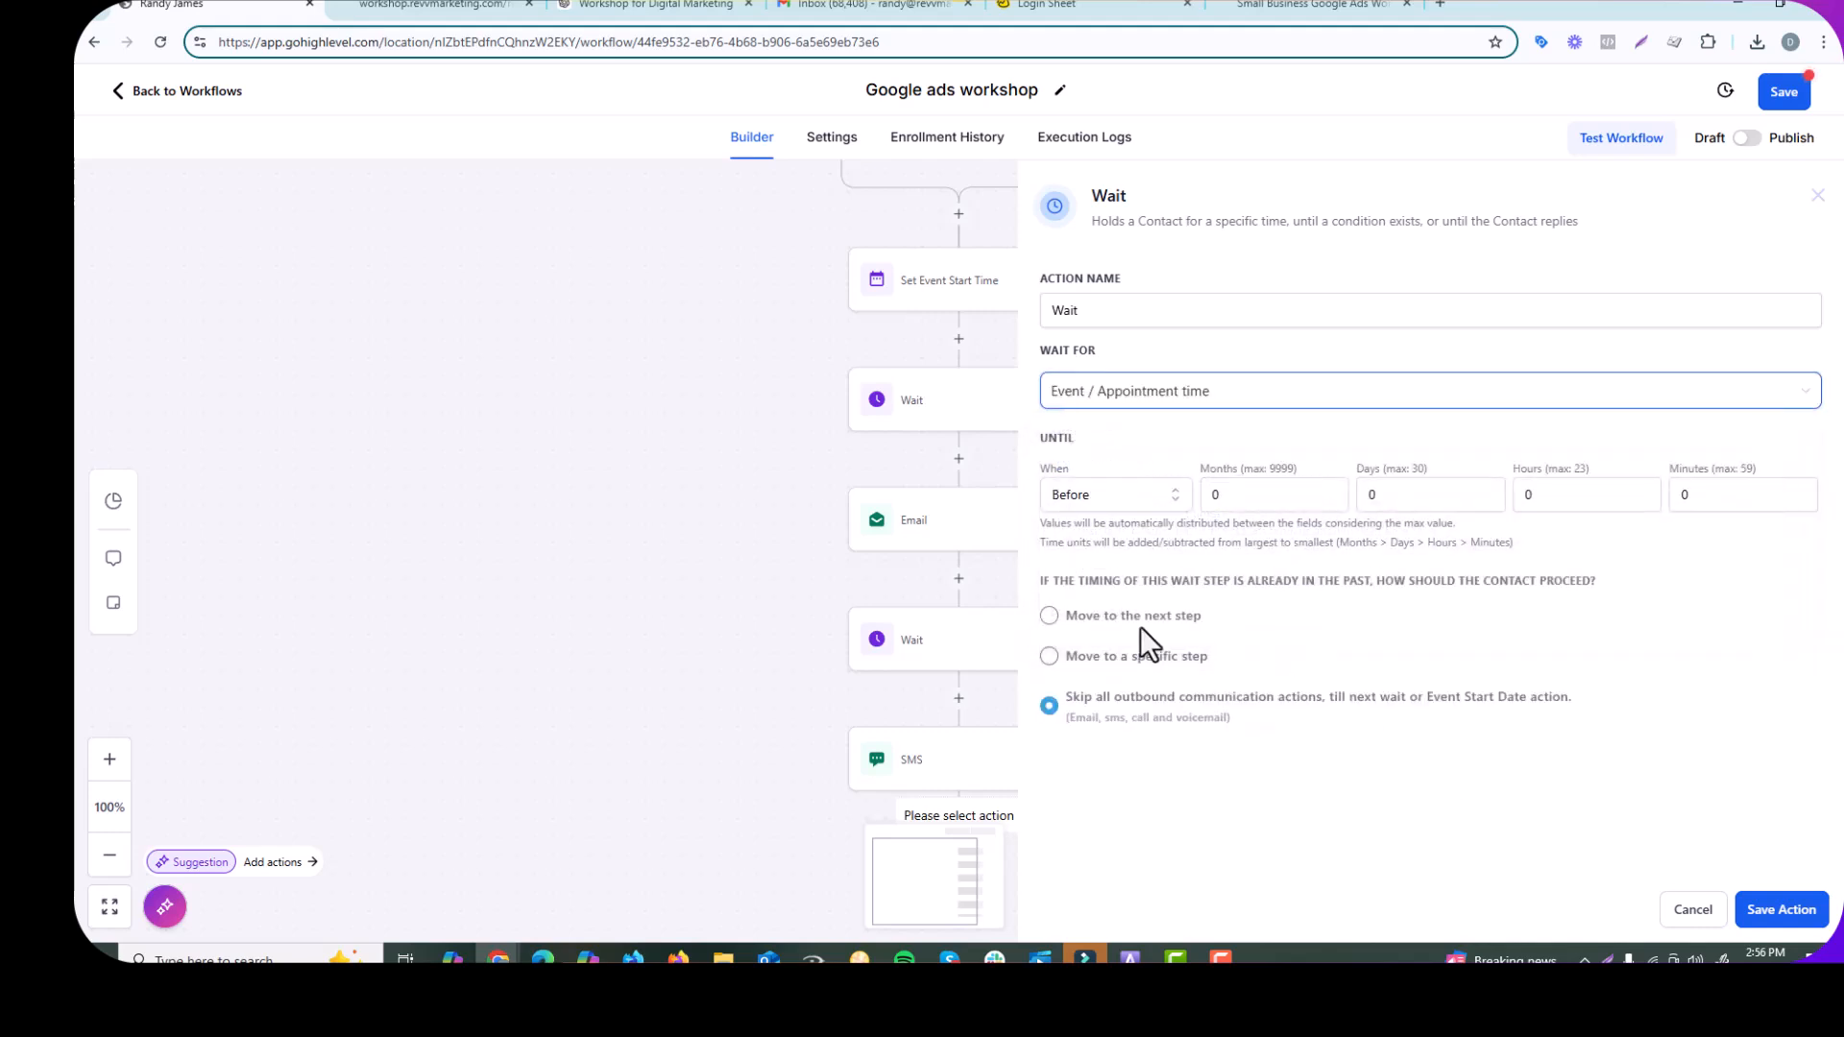
click(1095, 492)
click(1095, 491)
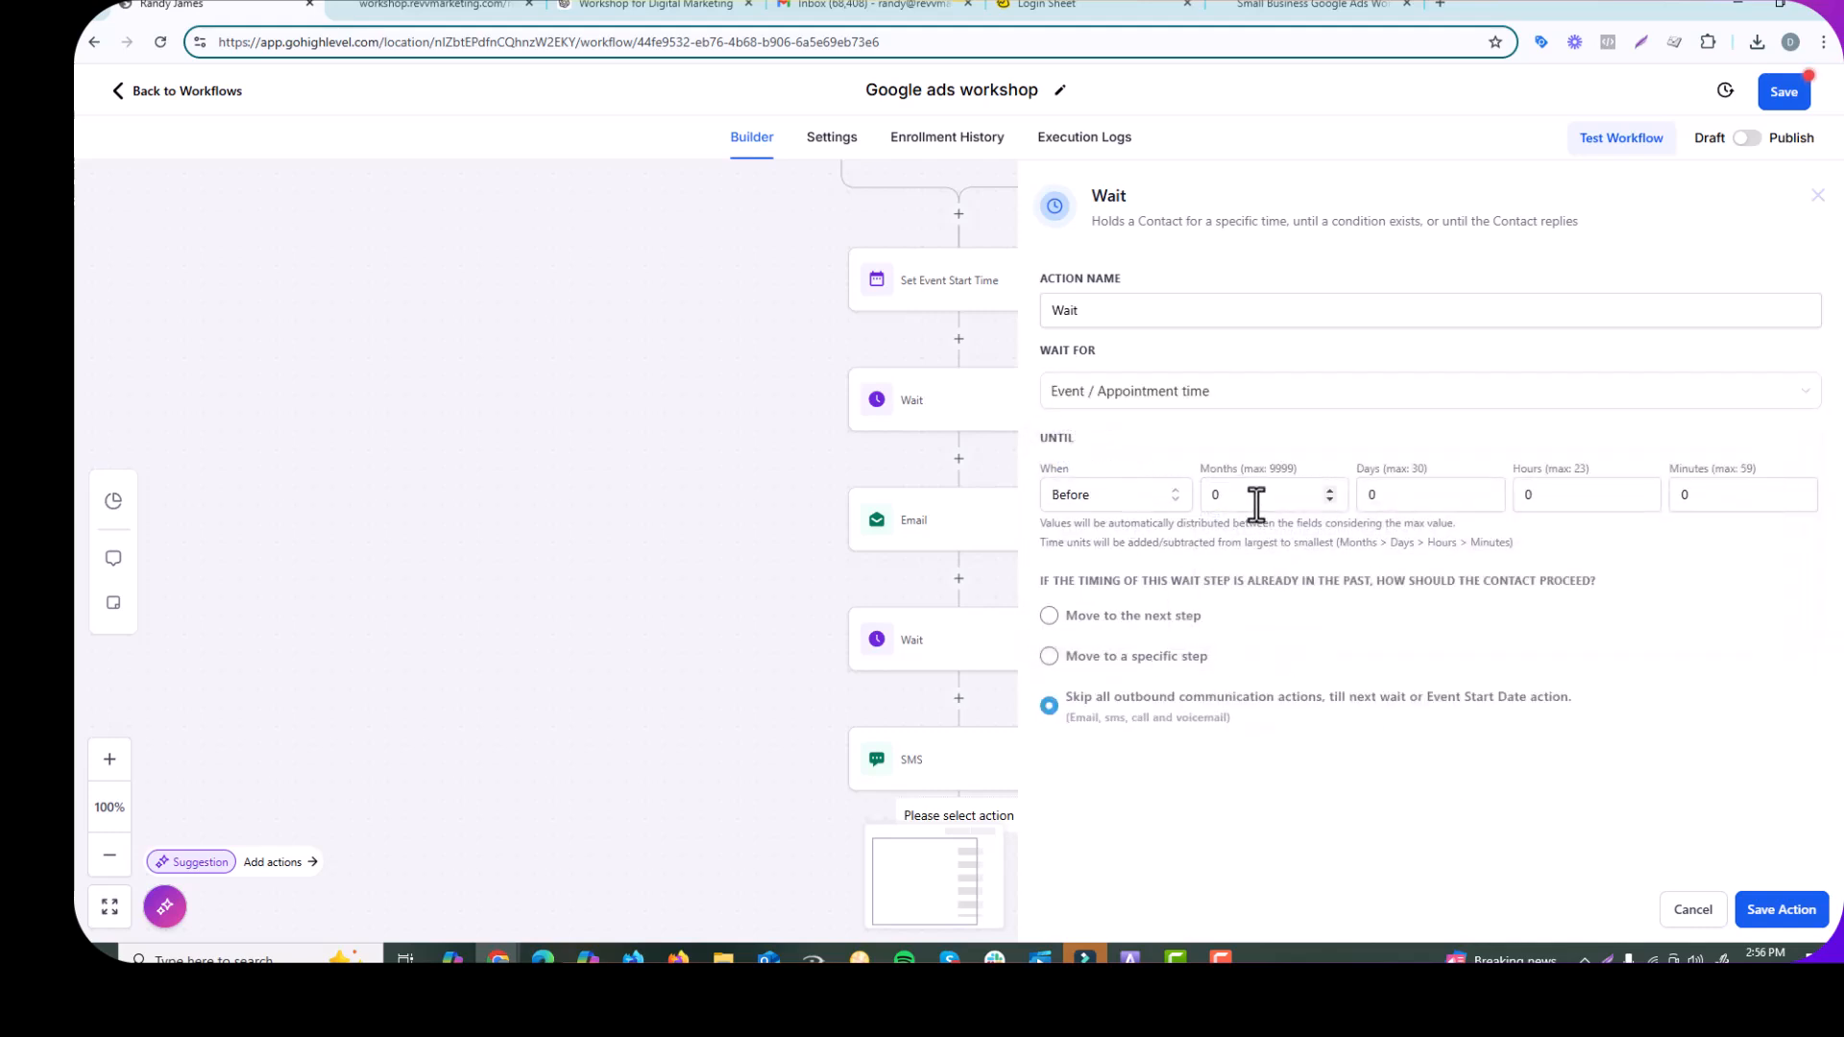
click(1491, 490)
click(1781, 910)
- Try to add a Send Email action below the last Wait action, finding it with the search term "email"
click(958, 799)
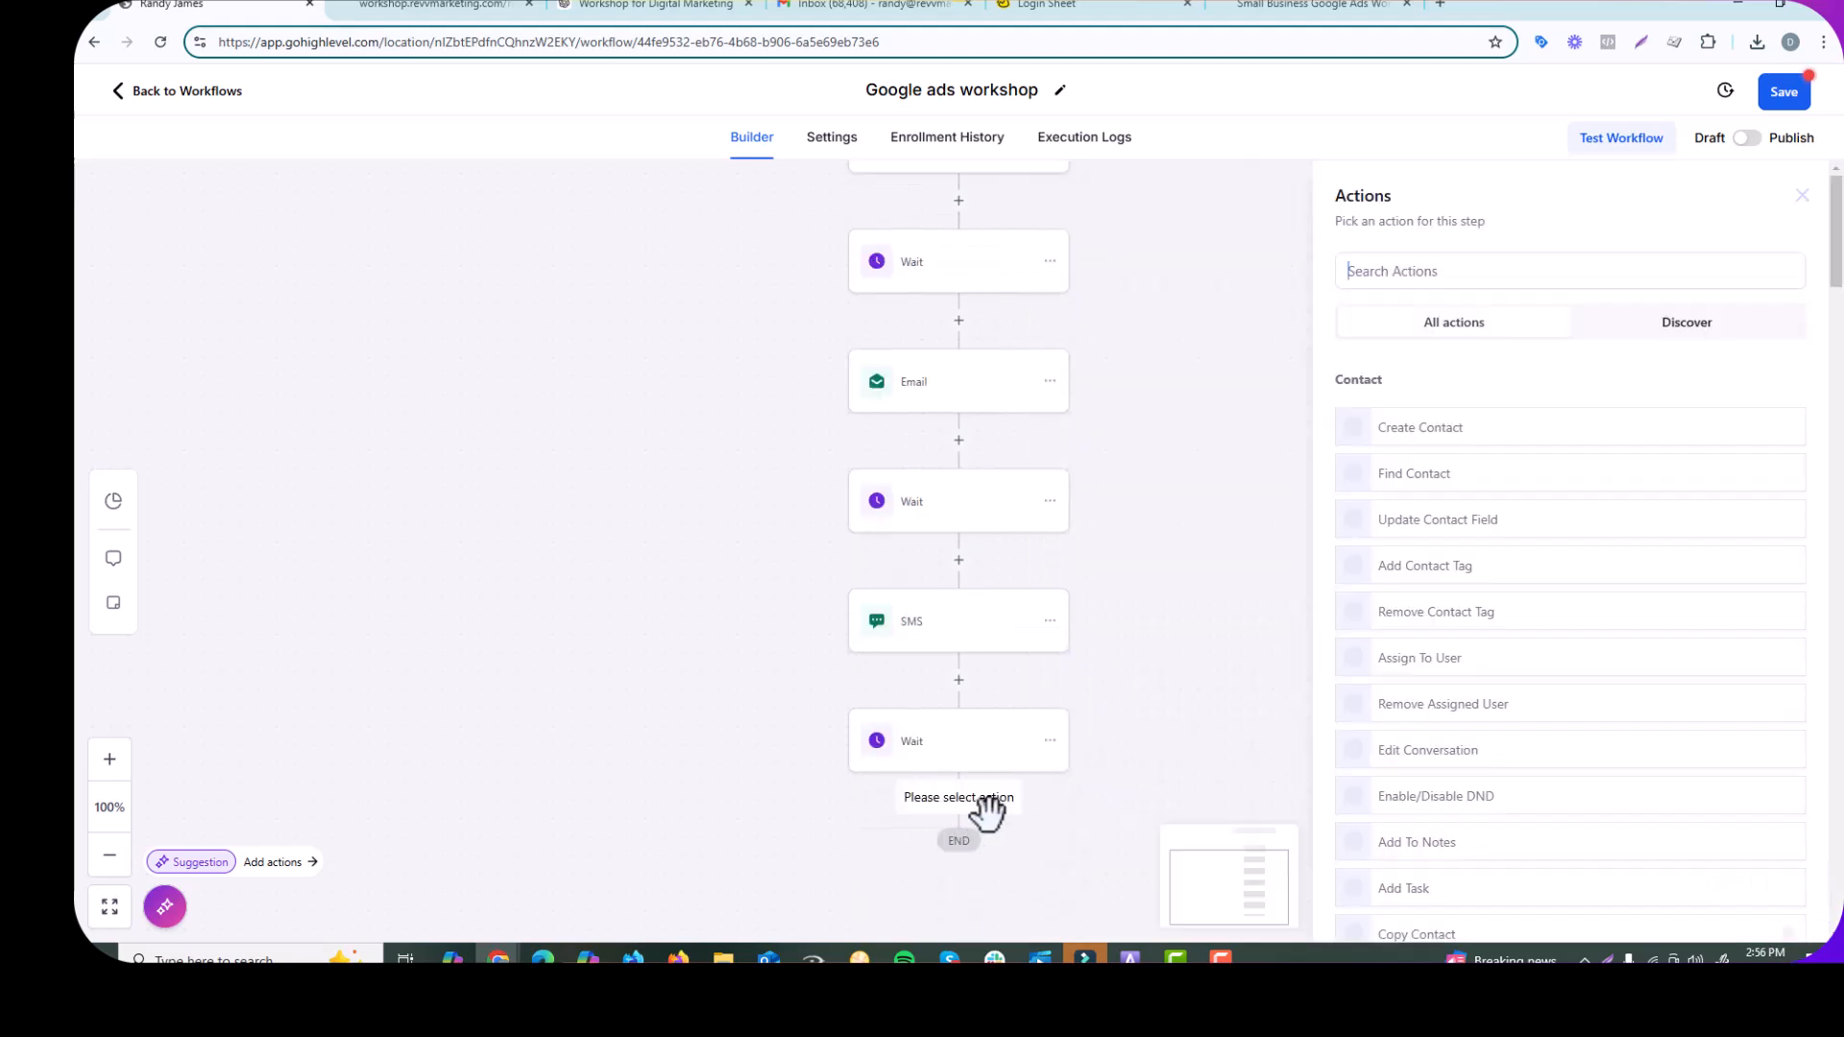
click(1537, 278)
text(email)
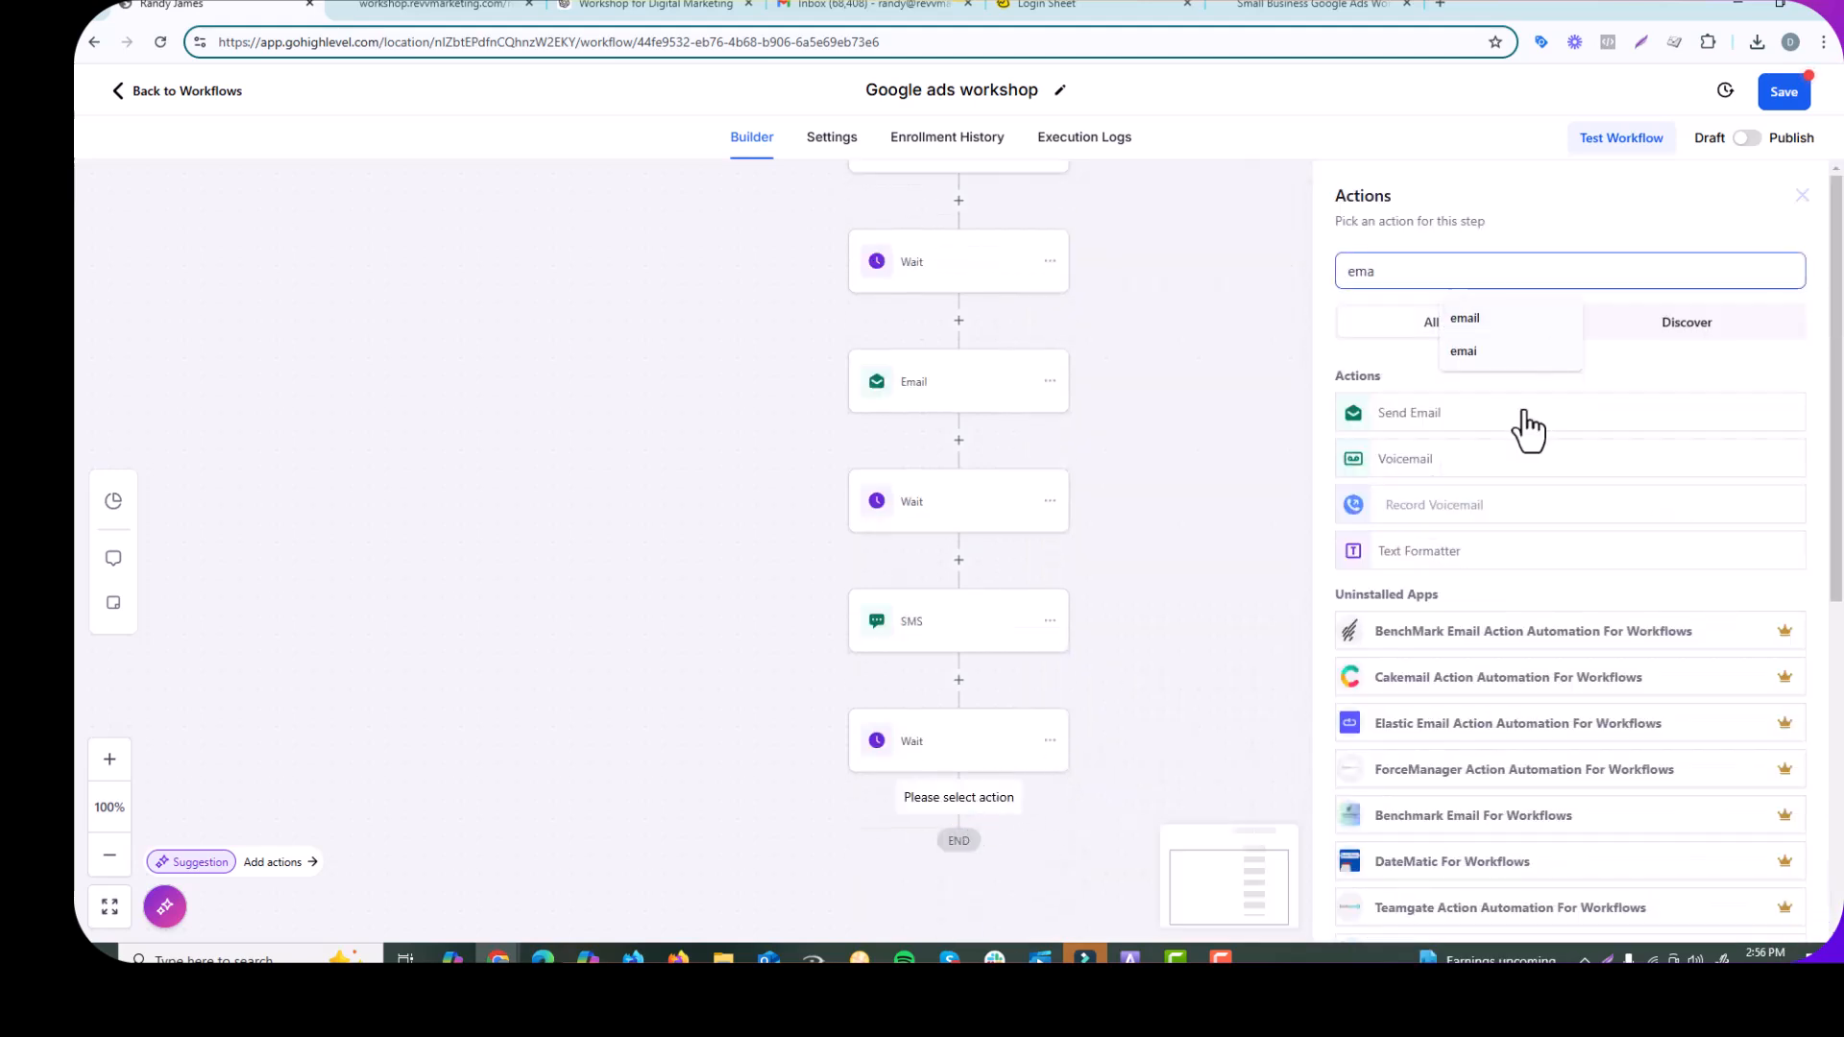
click(1524, 422)
click(1457, 409)
scroll(1457, 416, down, 1)
scroll(1537, 480, up, 1)
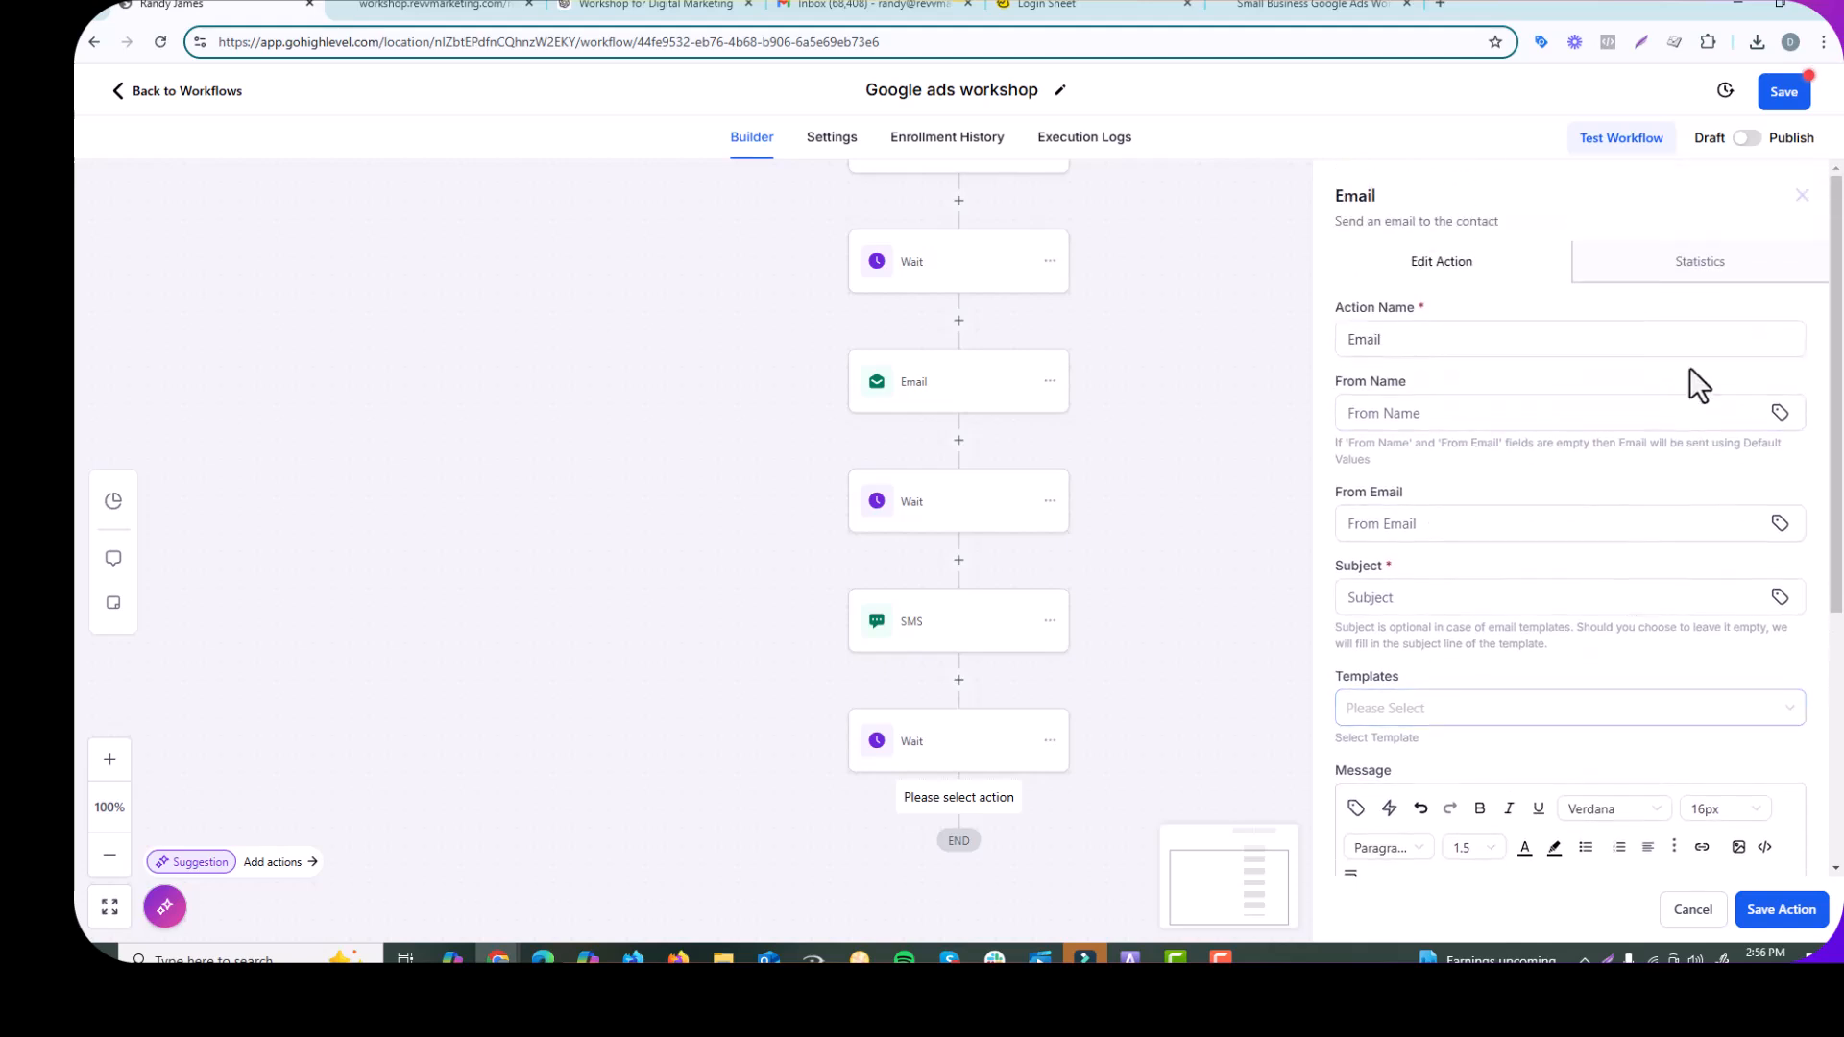
click(1796, 903)
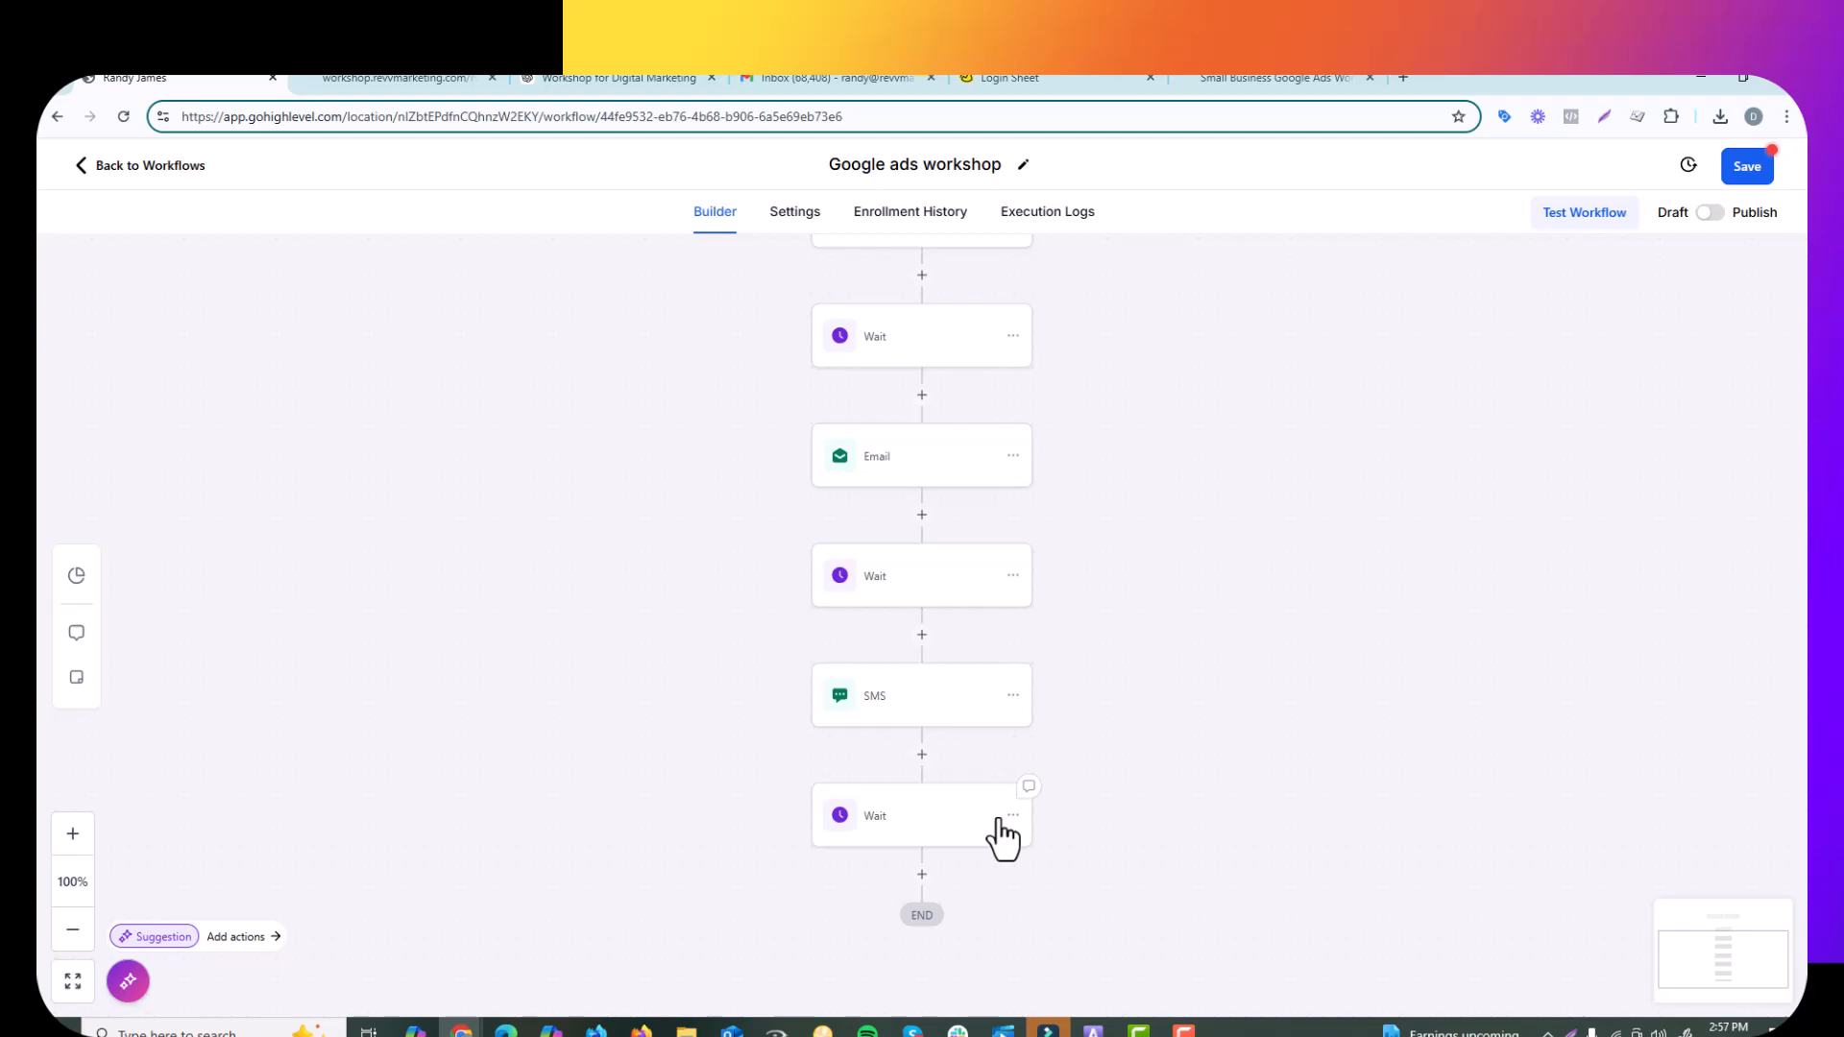
- Browse the action types available for a step after the last Wait, from contact and communication to payments and marketing actions
click(920, 876)
scroll(1478, 710, down, 3)
scroll(1478, 711, down, 6)
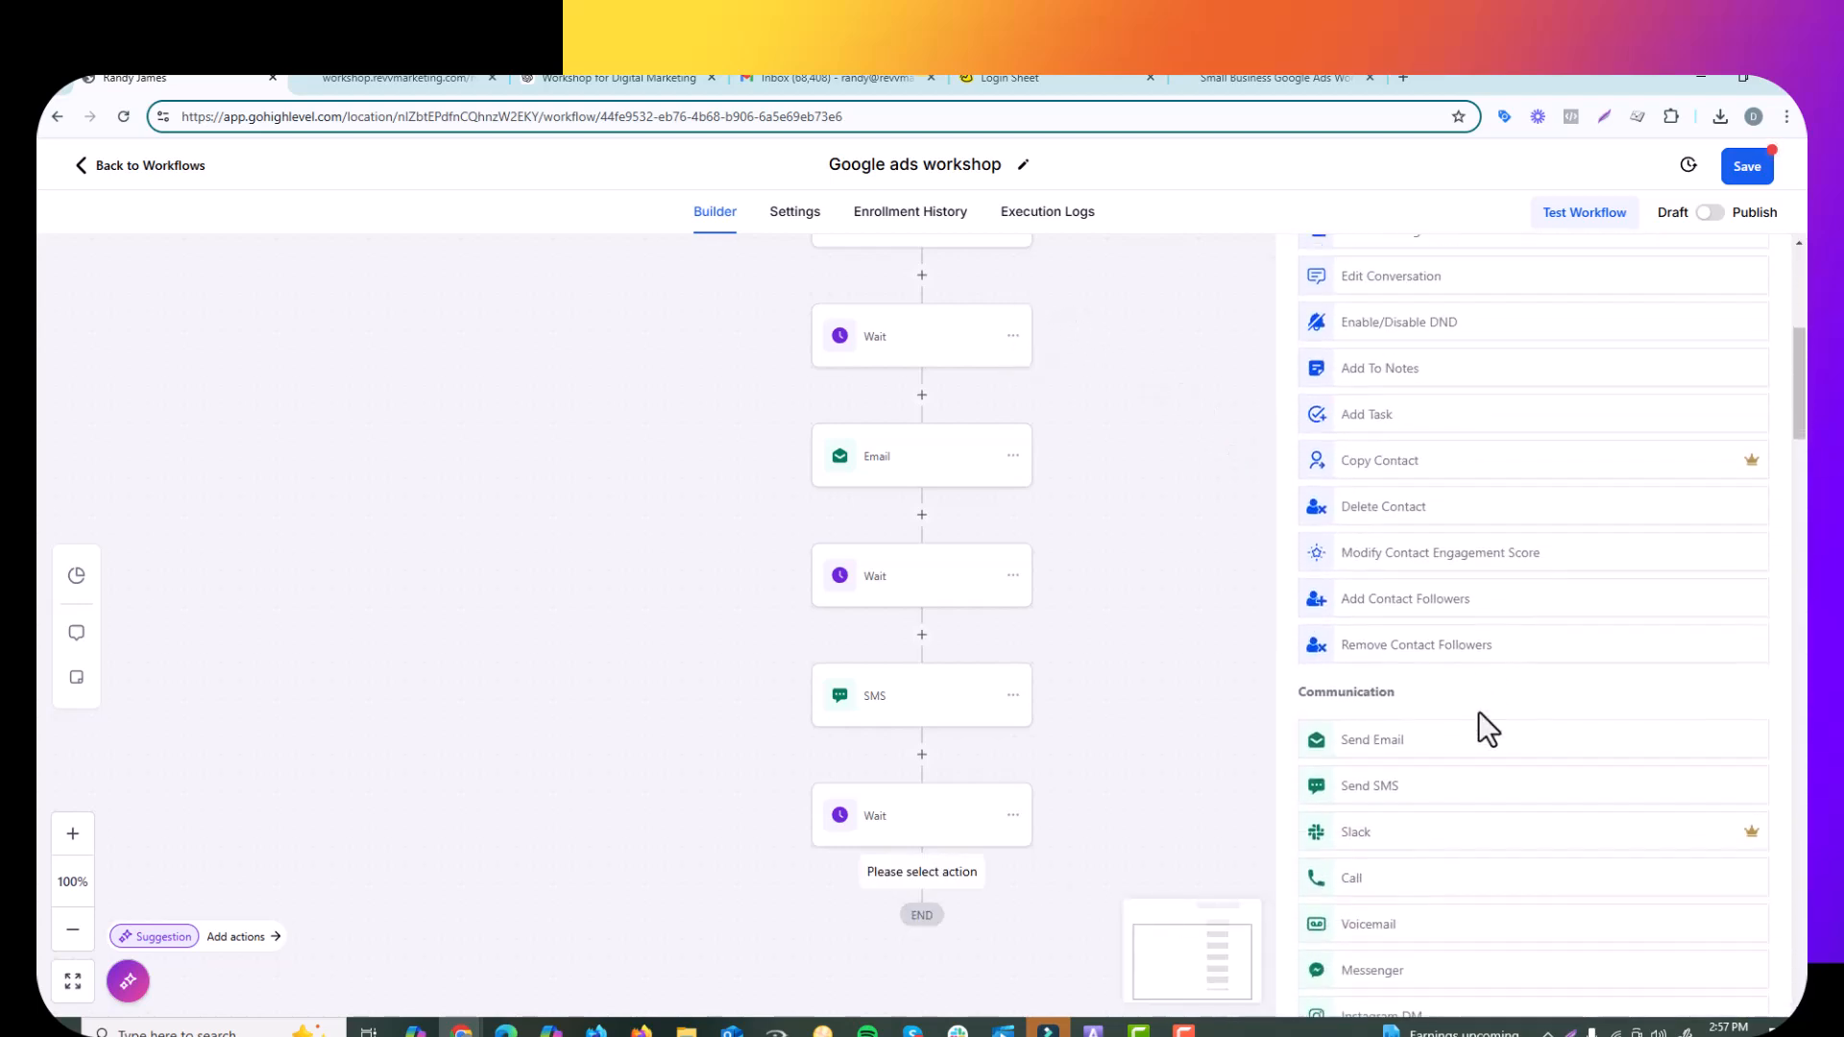
scroll(1479, 713, down, 10)
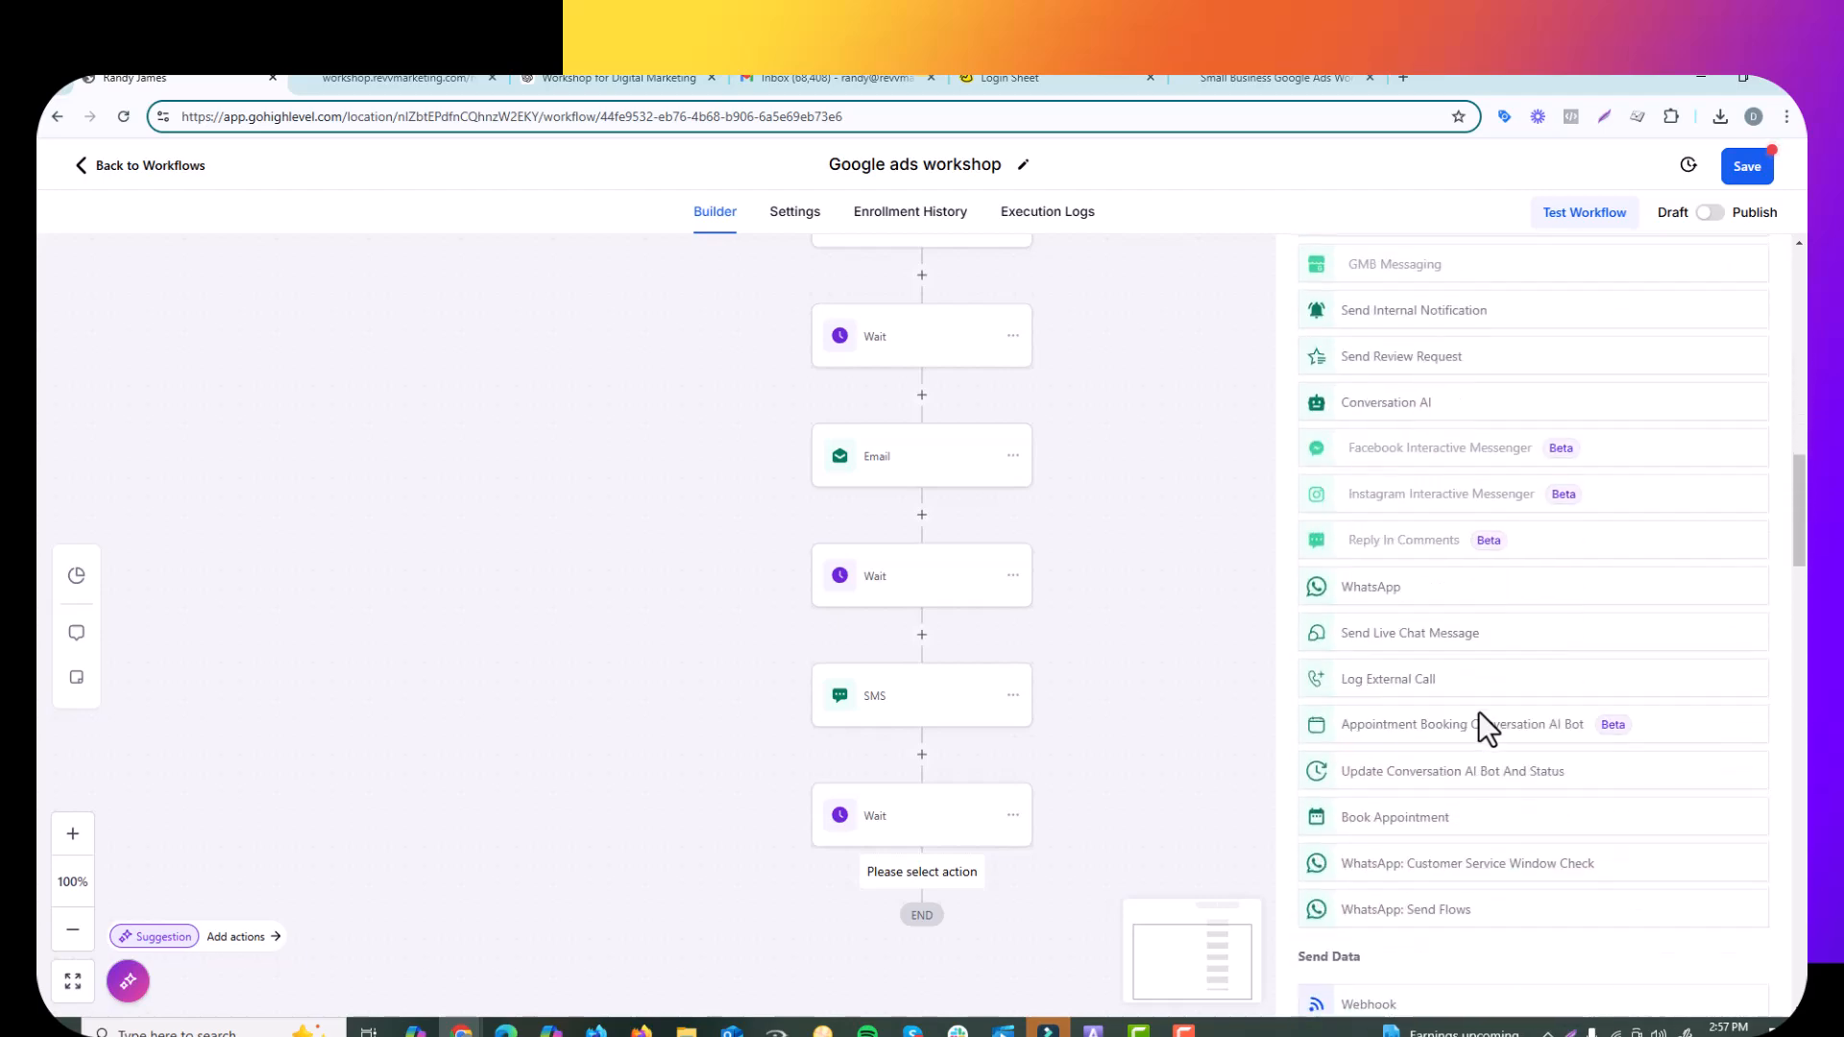
scroll(1478, 711, down, 6)
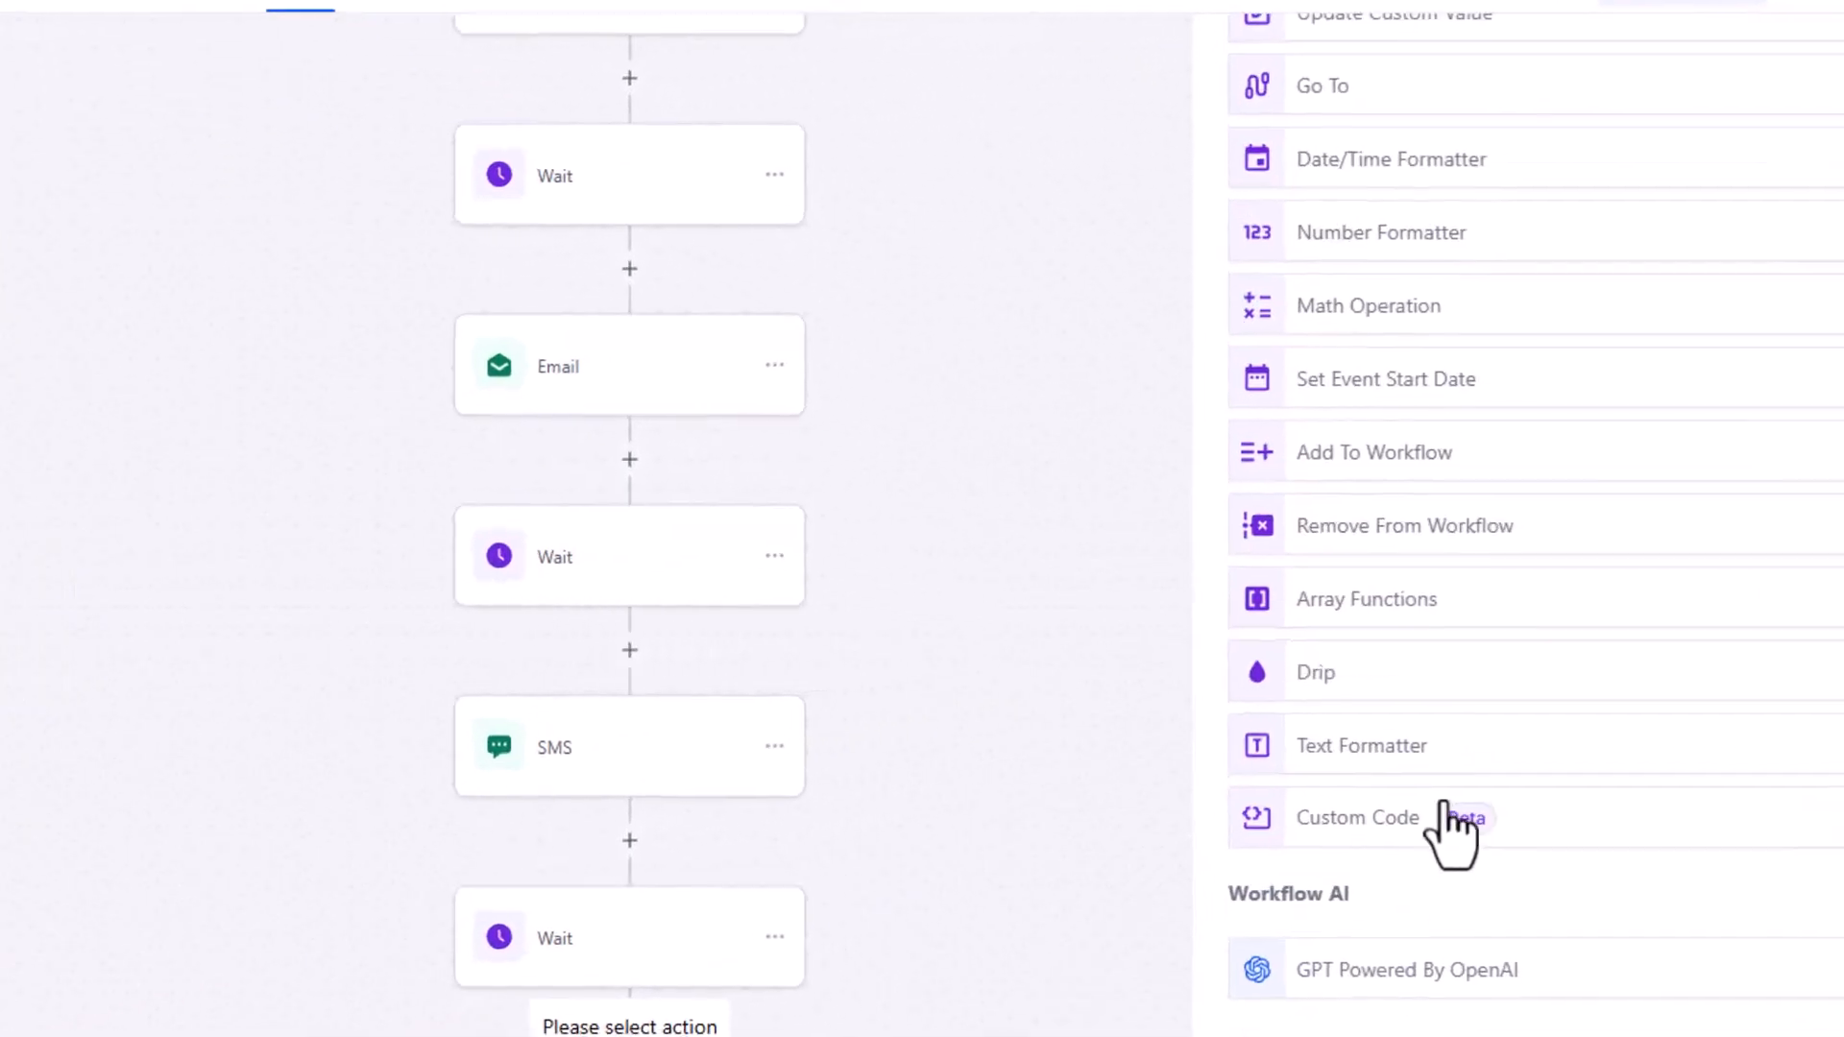
scroll(1446, 811, down, 3)
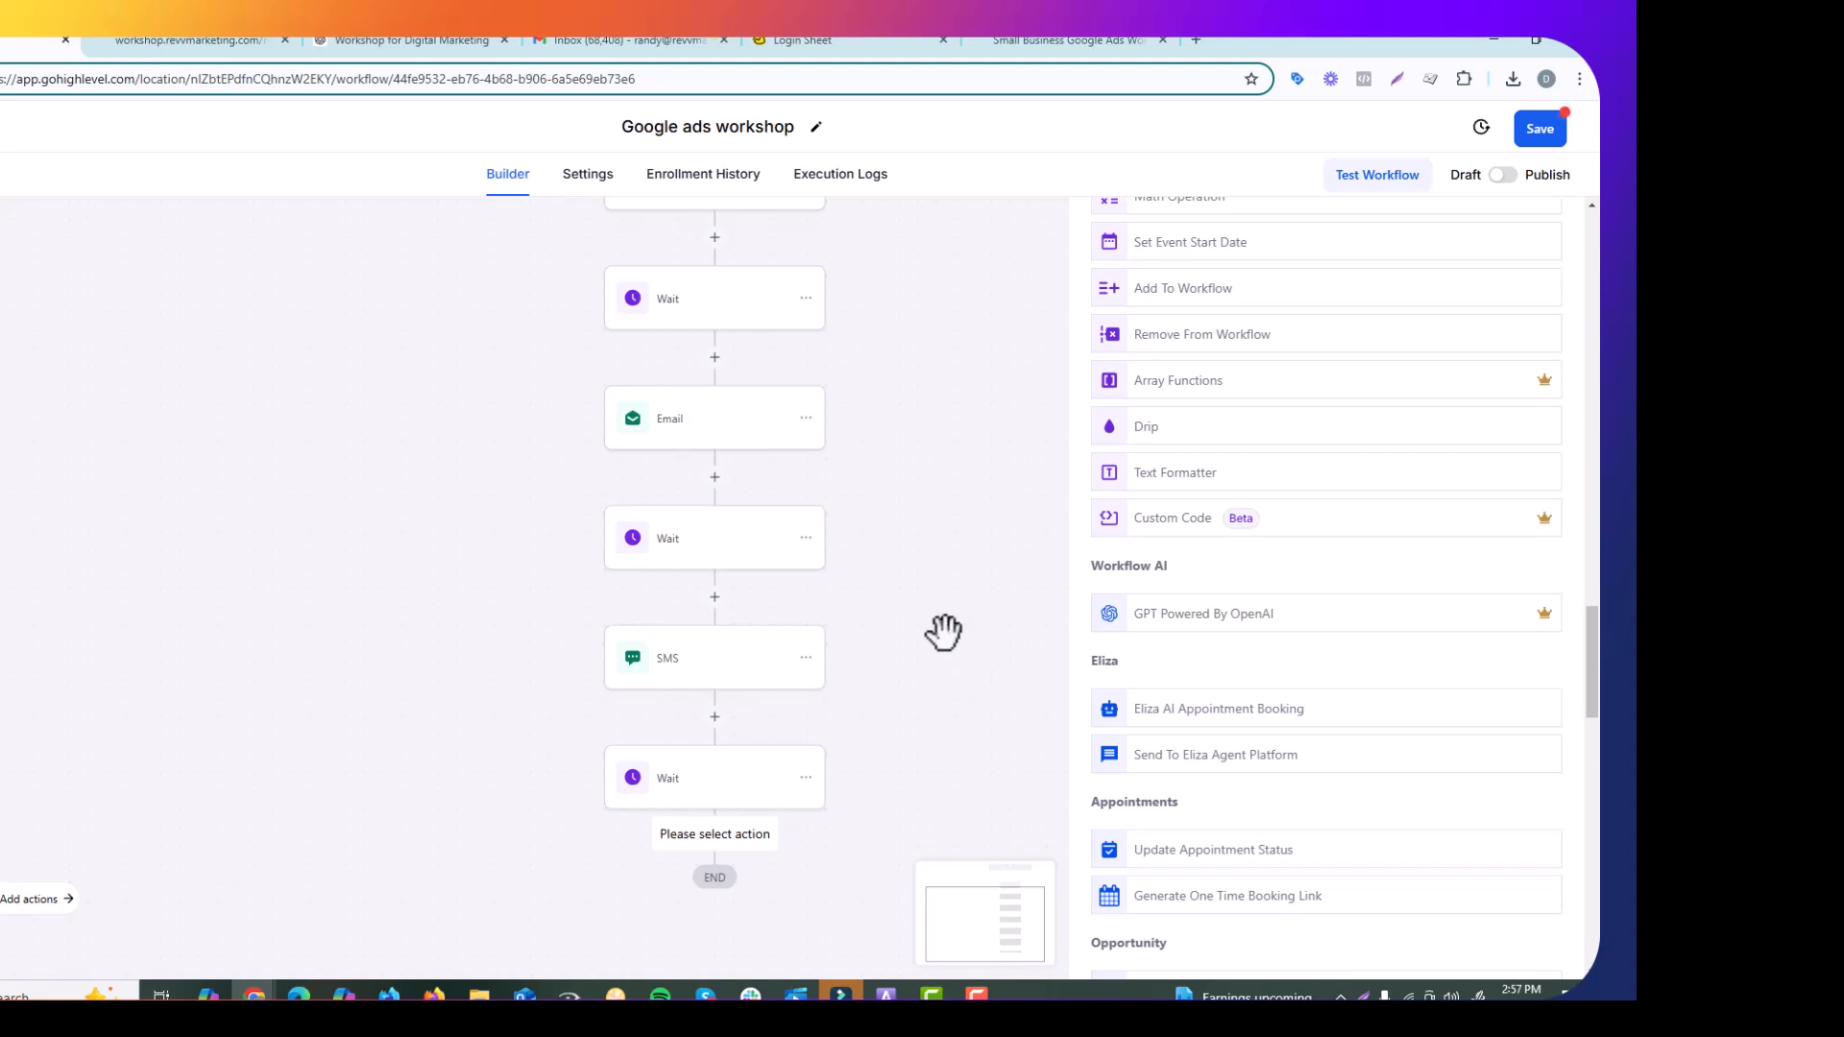
scroll(1296, 663, down, 3)
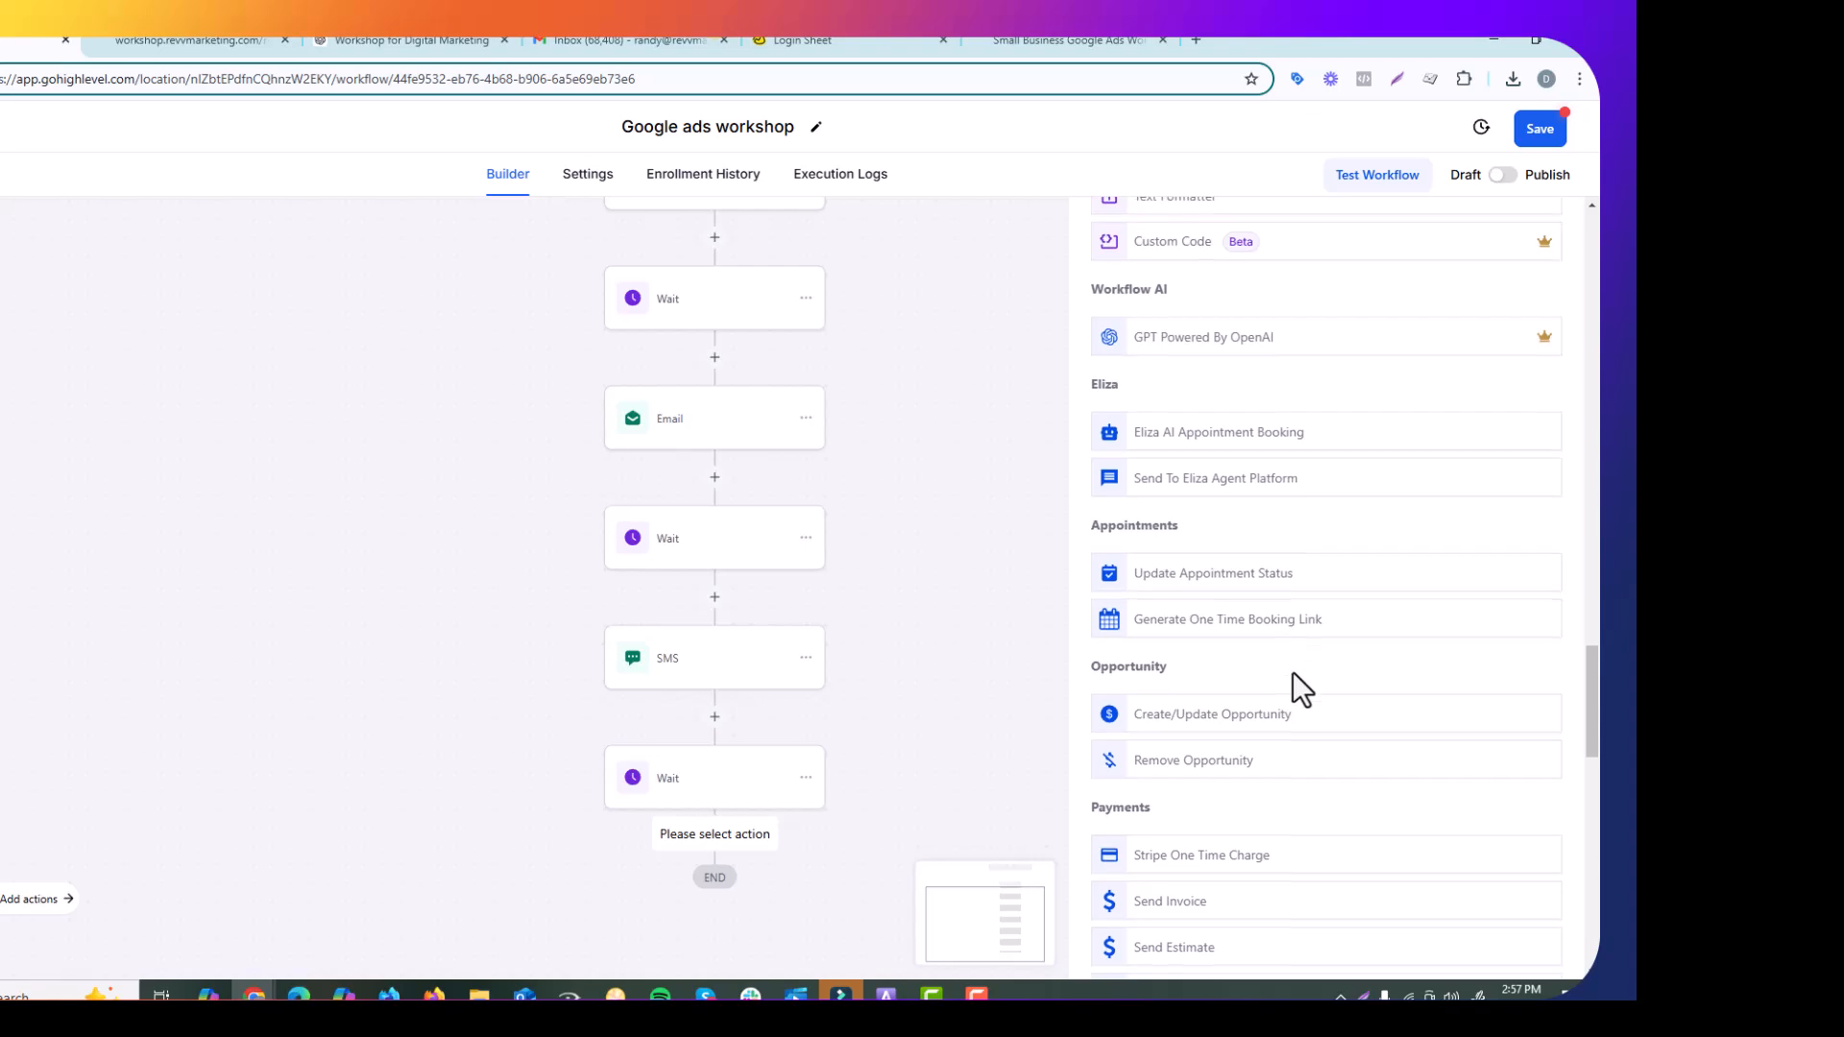
scroll(1316, 716, down, 5)
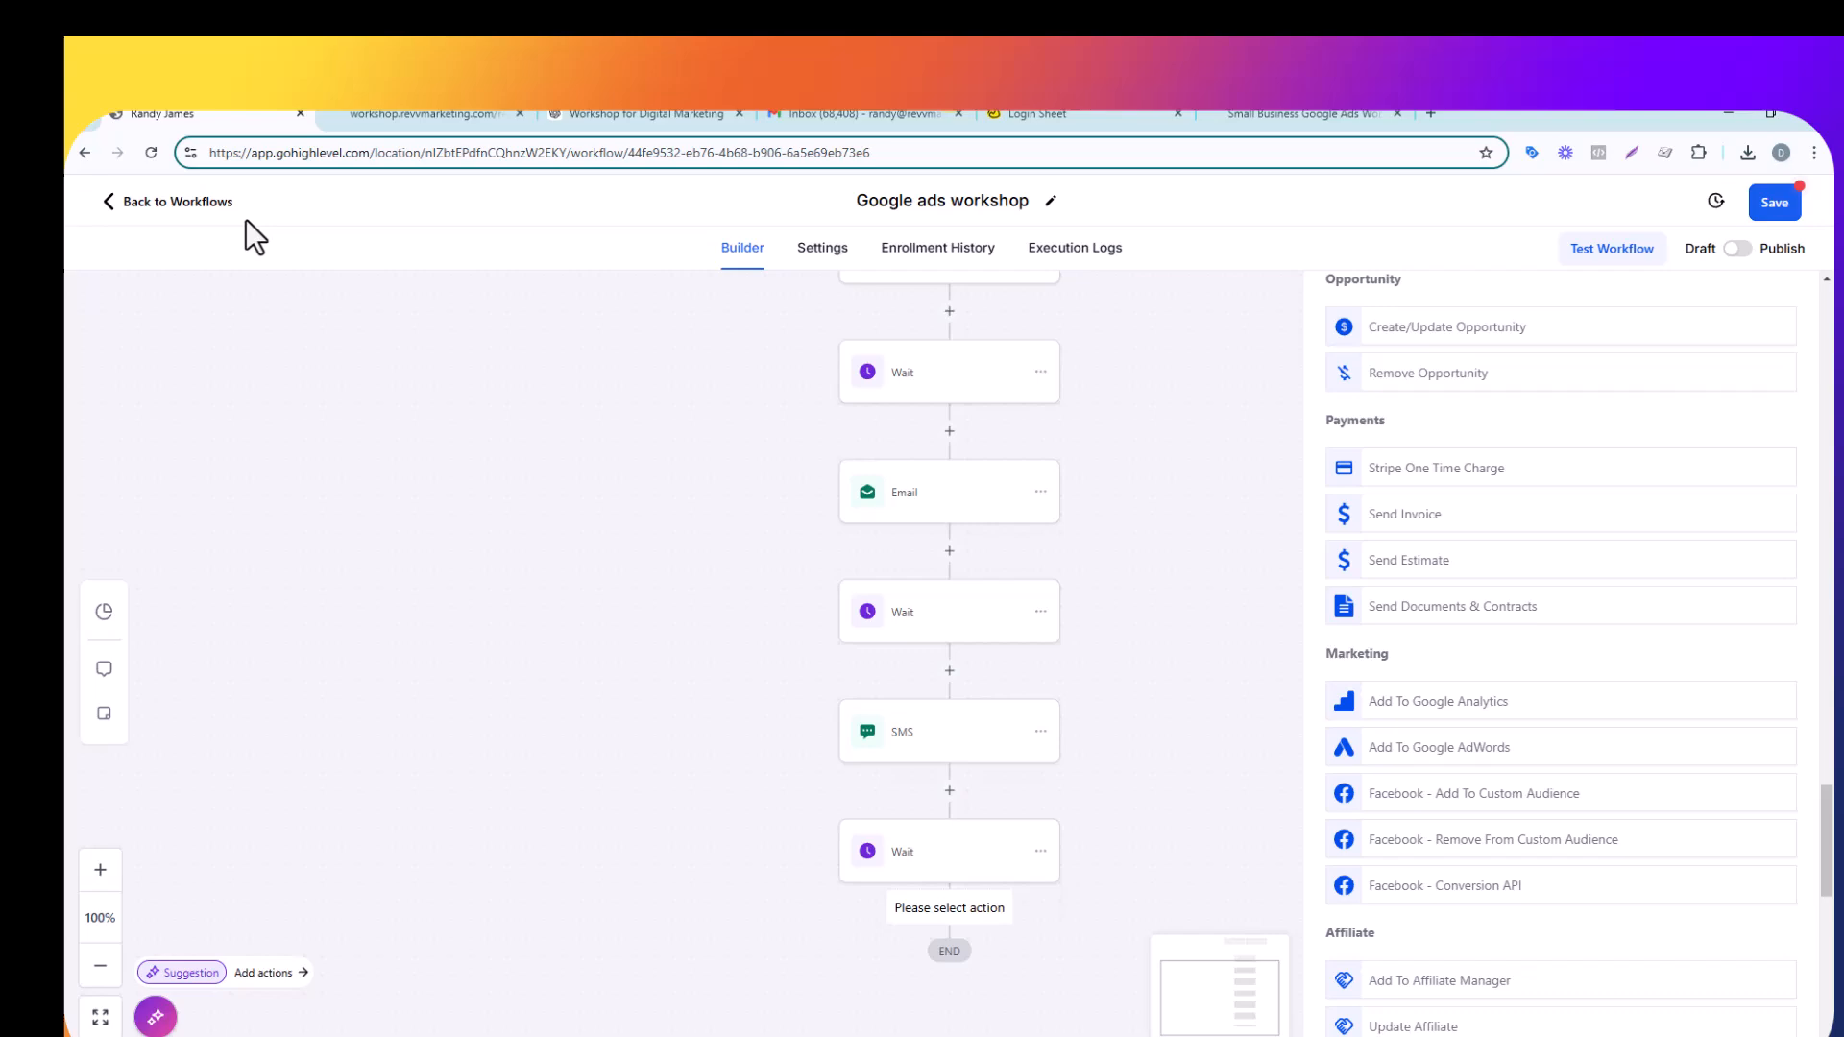
- Save the Google ads workshop workflow and leave the builder for the account's Marketing section
click(1767, 209)
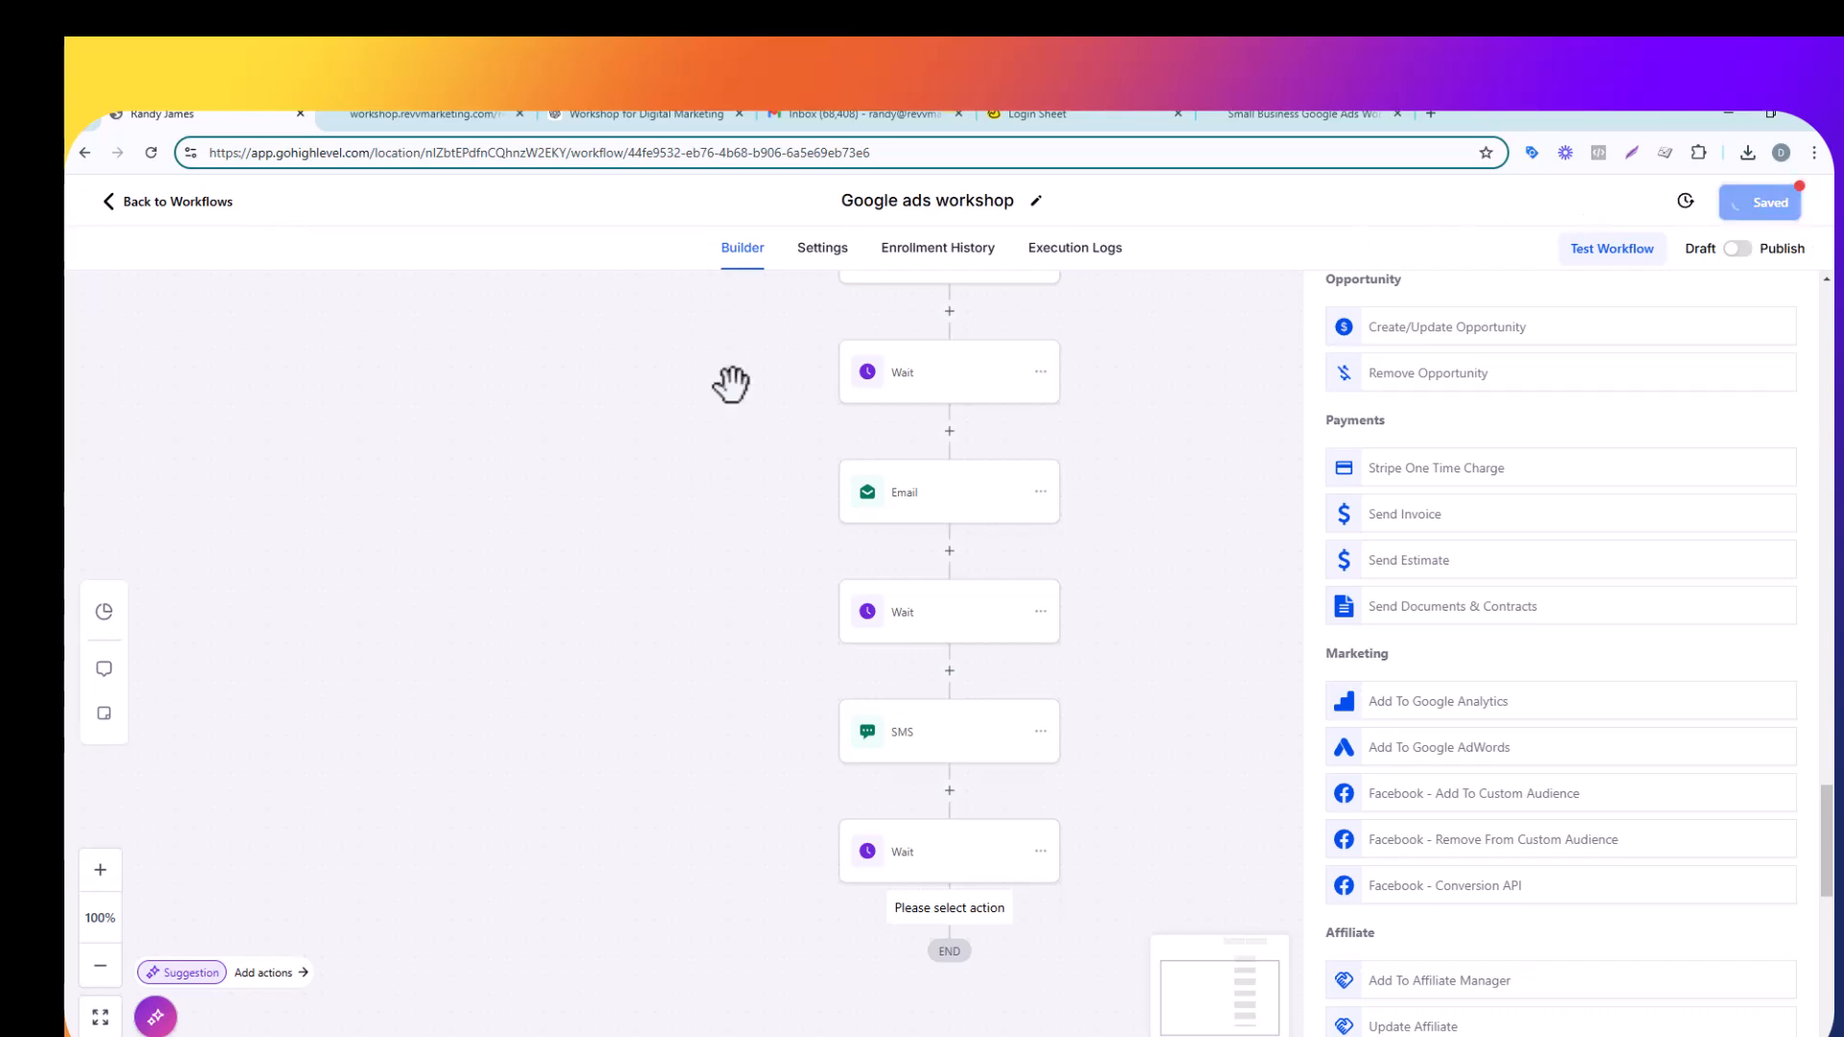
click(127, 213)
click(1164, 682)
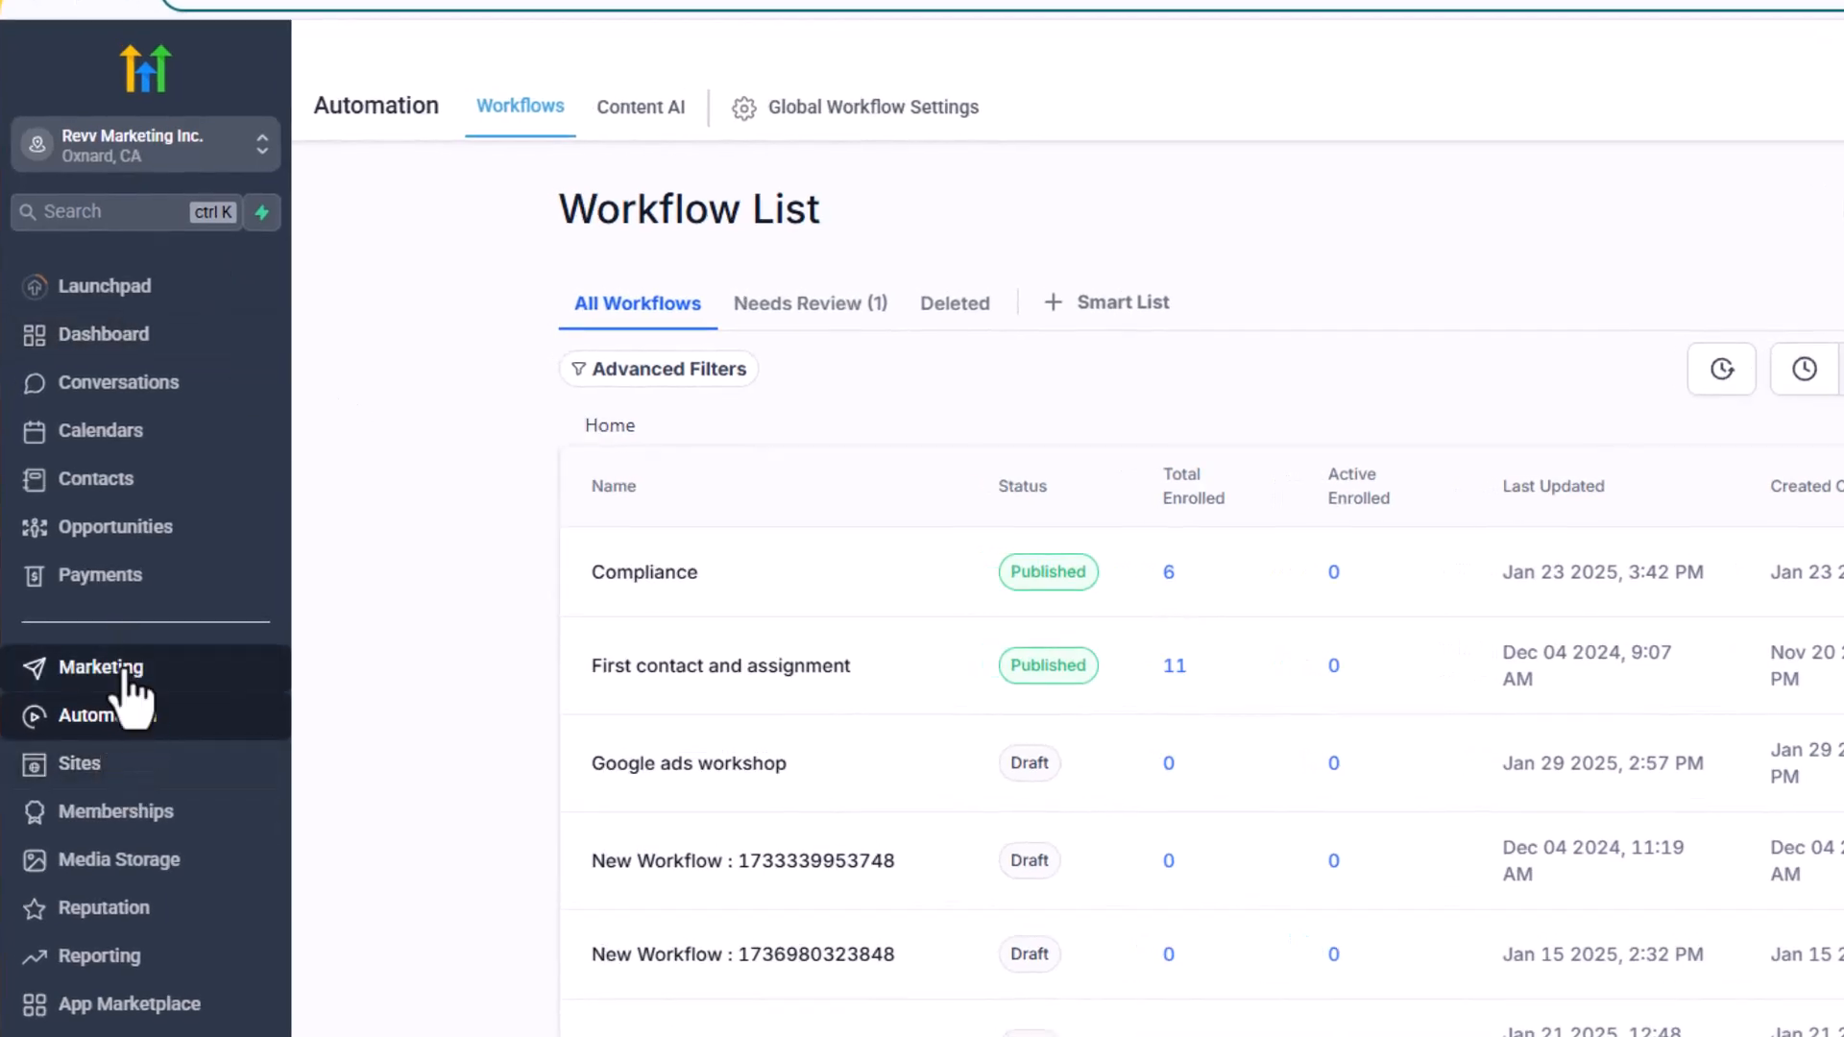
click(125, 669)
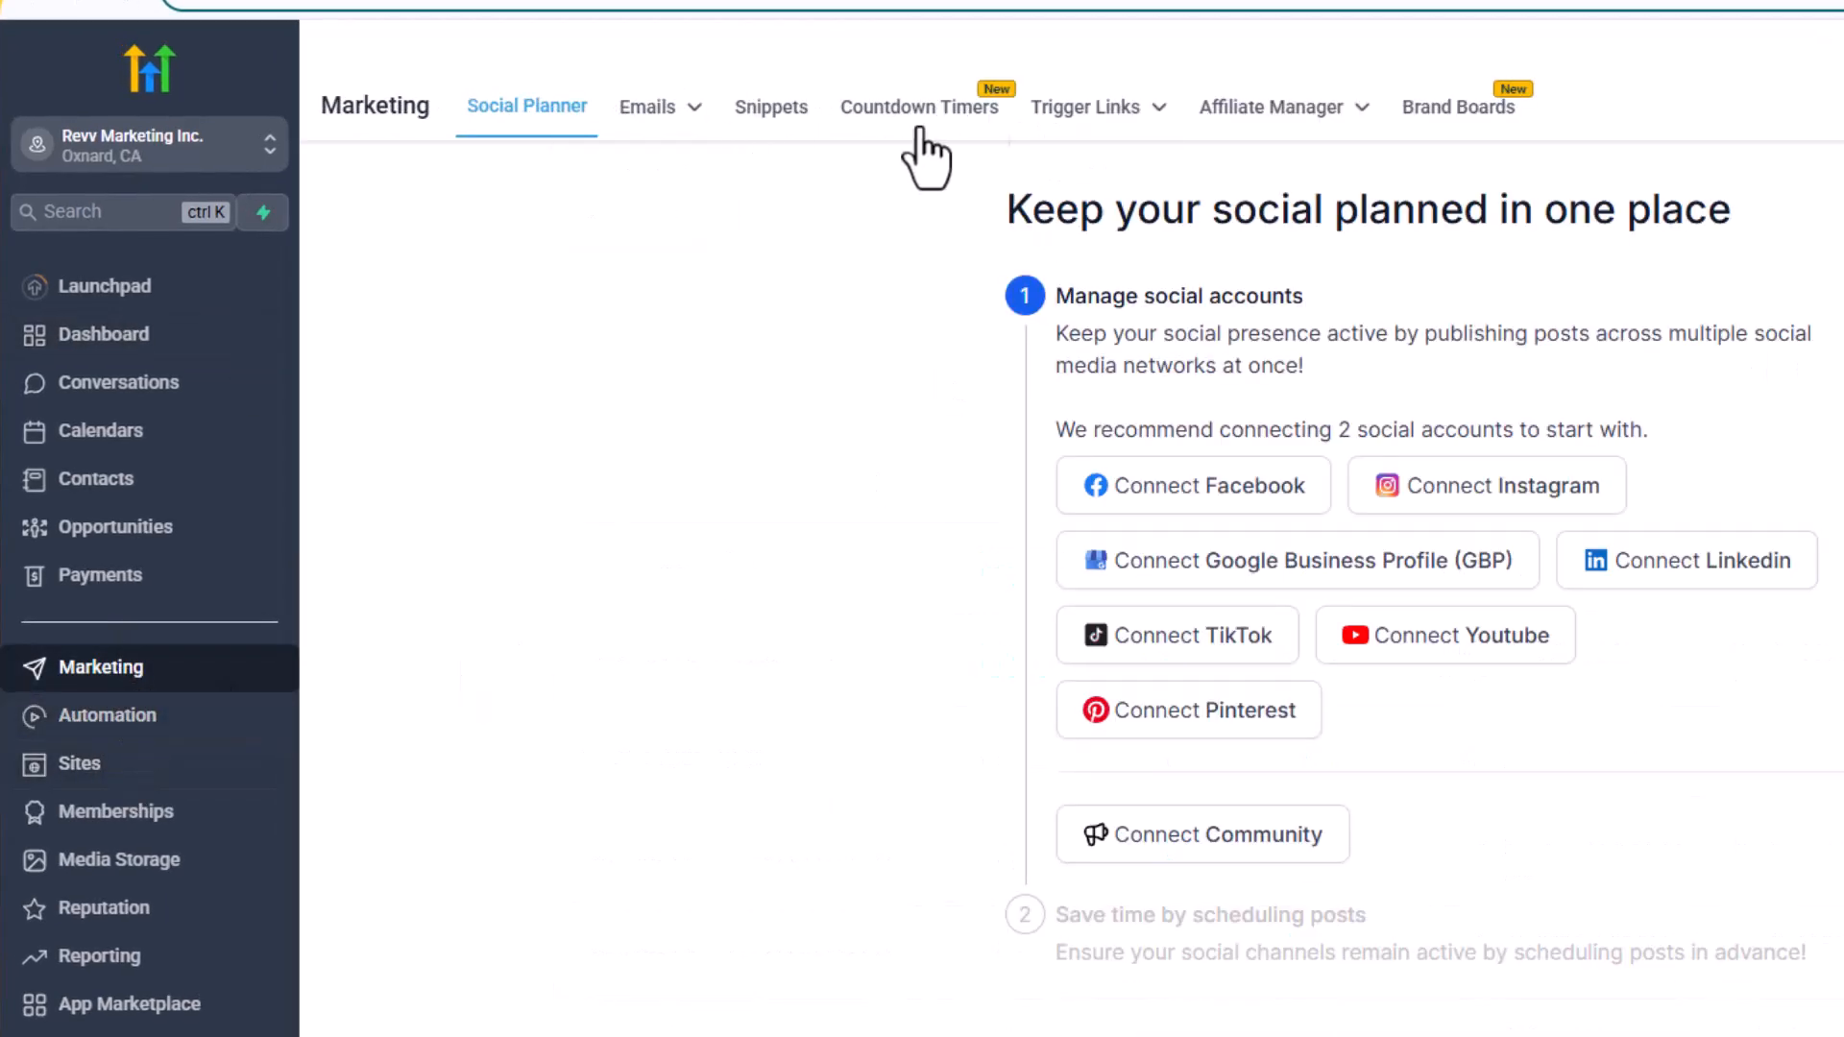